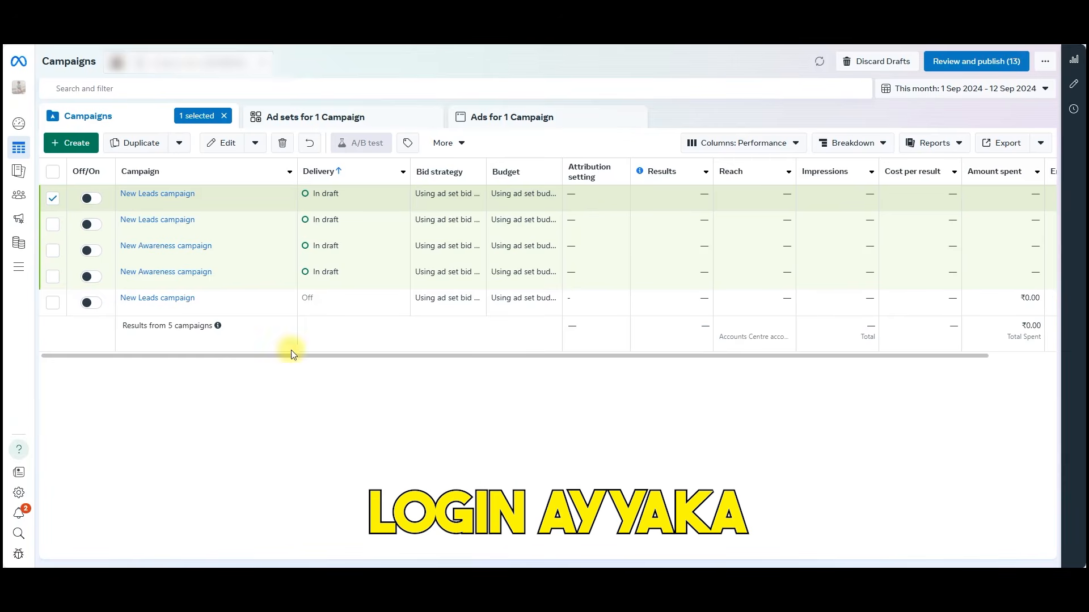
# Create a new campaign with the Leads objective, using the manual leads campaign setup.
pyautogui.moveTo(49, 149)
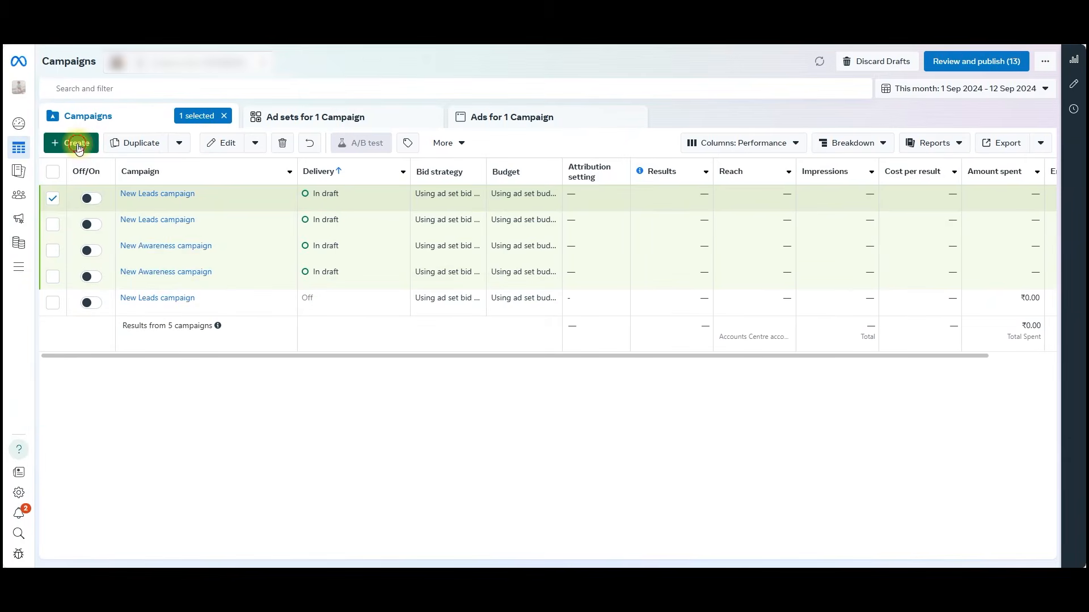
pyautogui.click(80, 131)
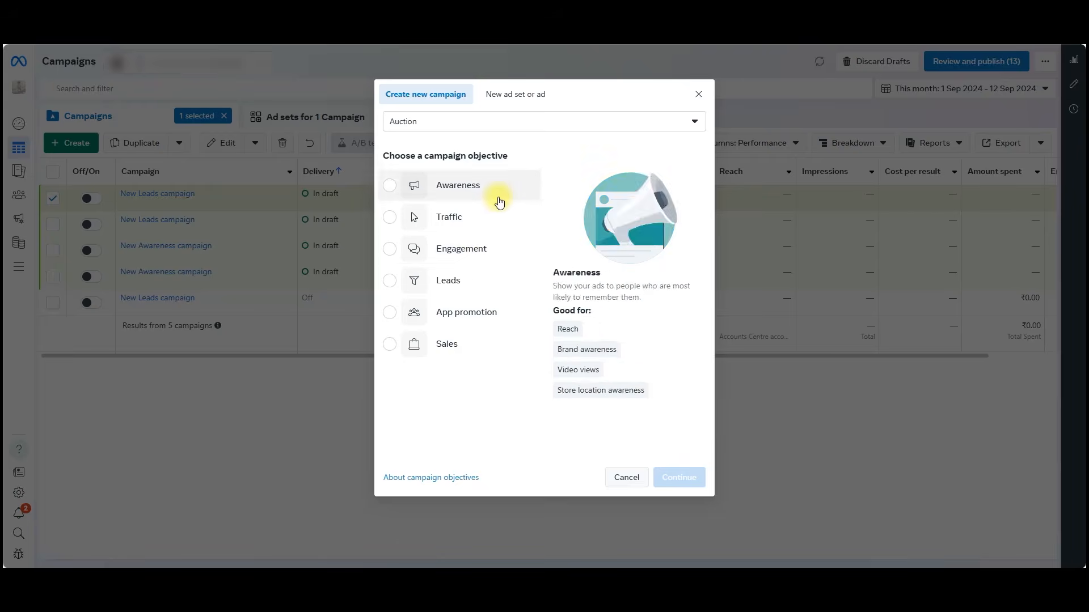
pyautogui.click(482, 283)
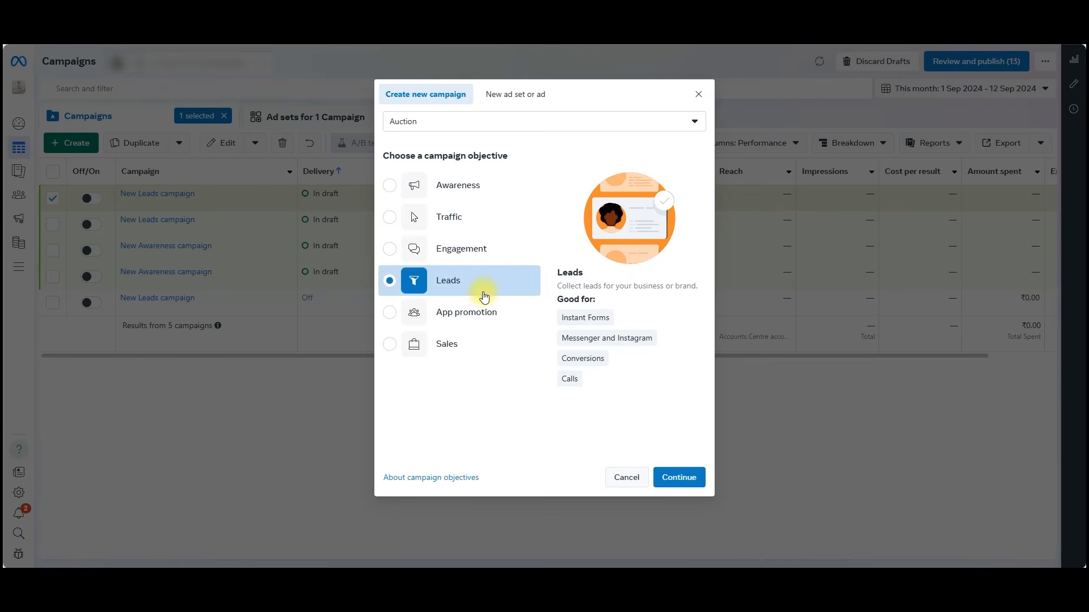
pyautogui.click(684, 479)
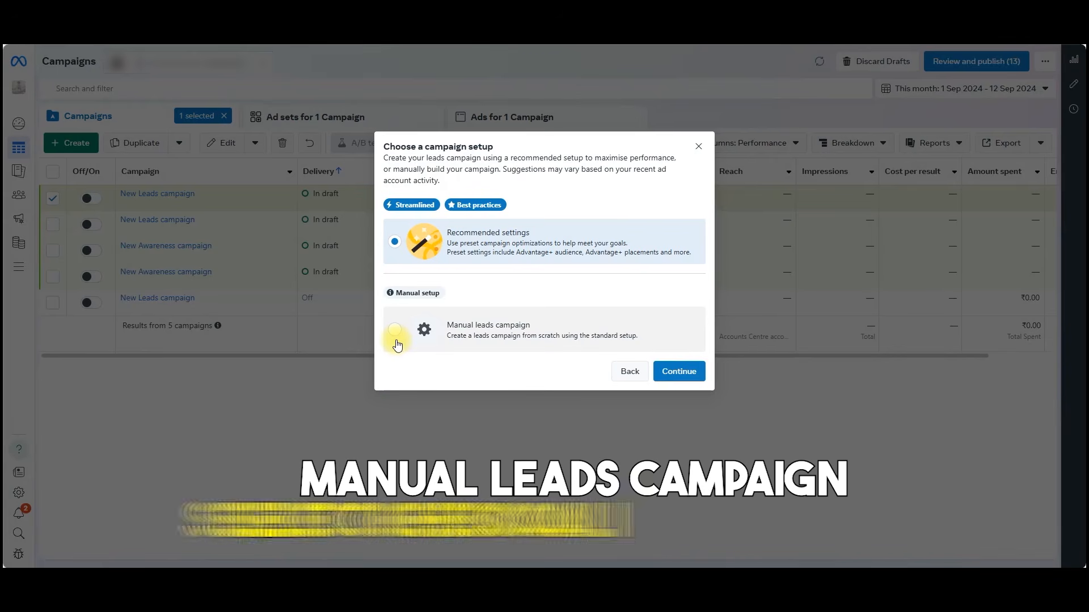
pyautogui.click(395, 333)
pyautogui.click(683, 373)
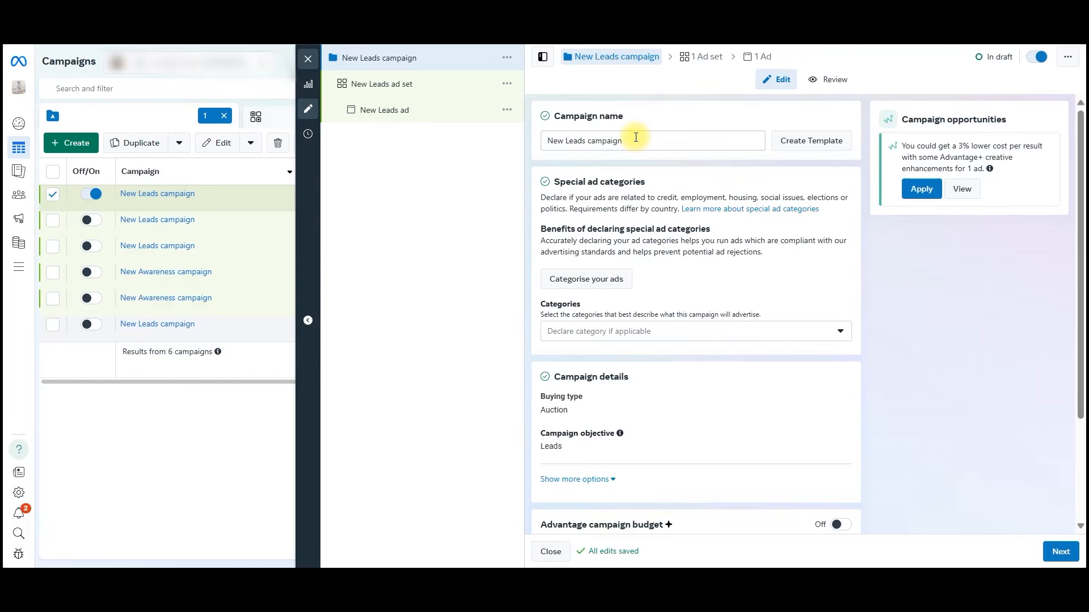
# Name the campaign "real estate ad copy 1" and continue to its ad set.
pyautogui.tripleClick(636, 137)
pyautogui.write('real')
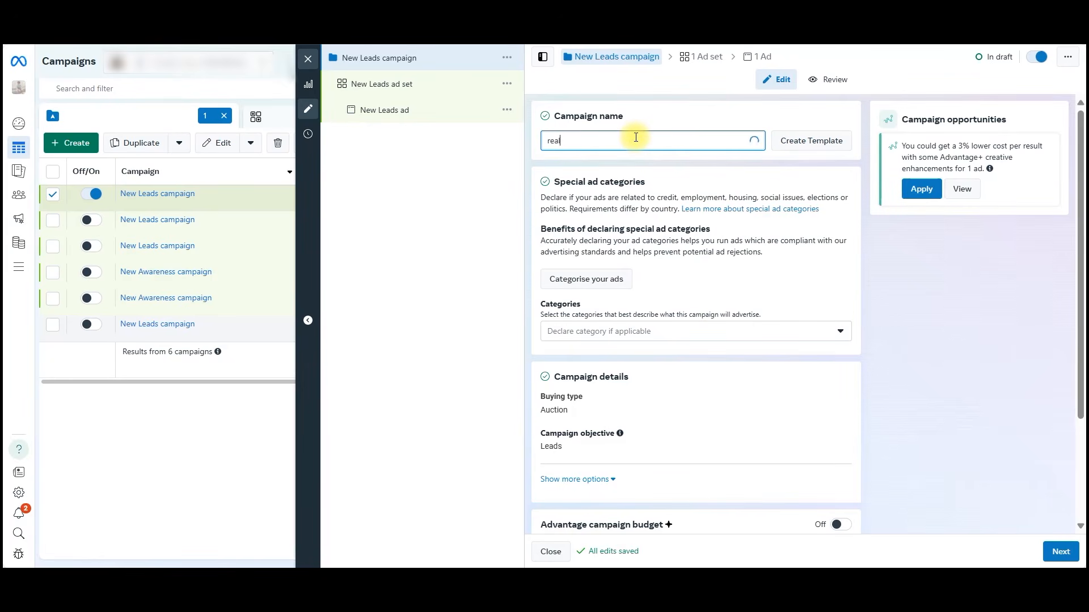
pyautogui.write(' estate ad cop')
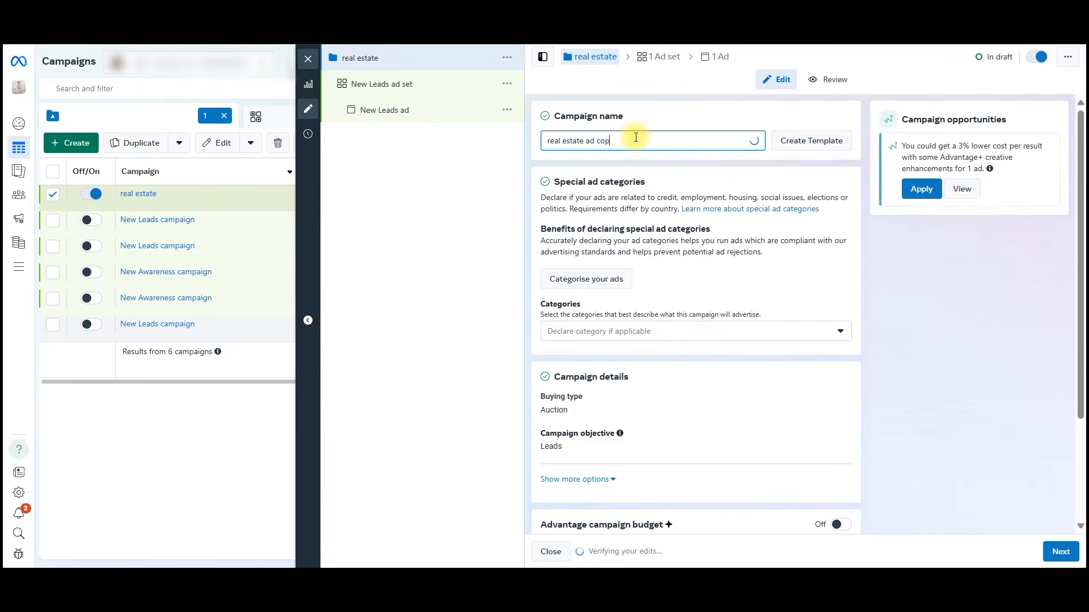
pyautogui.write('y 1')
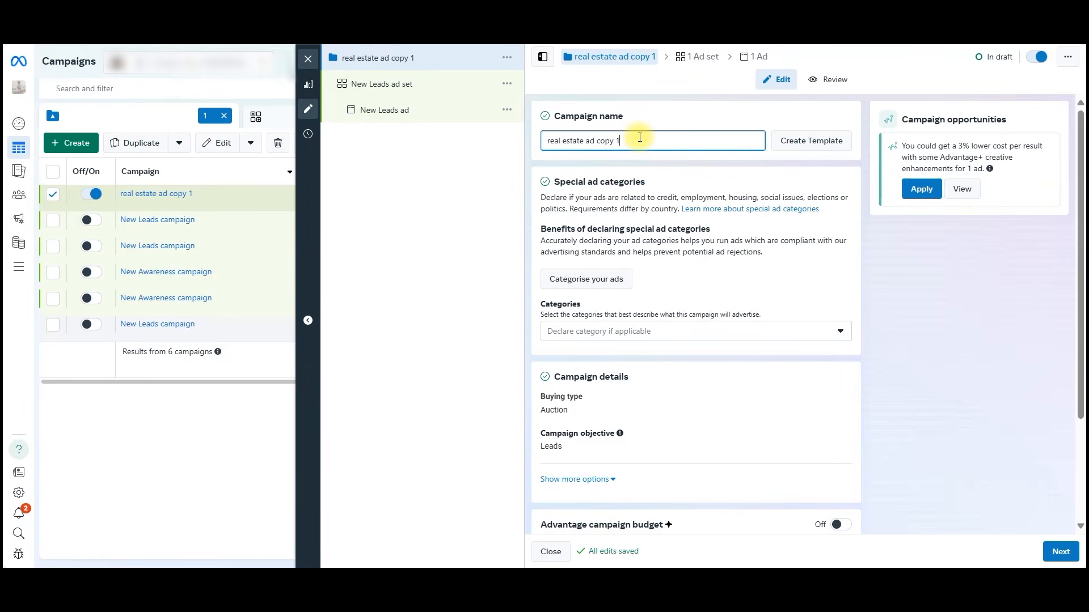
pyautogui.scroll(-3, 771, 317)
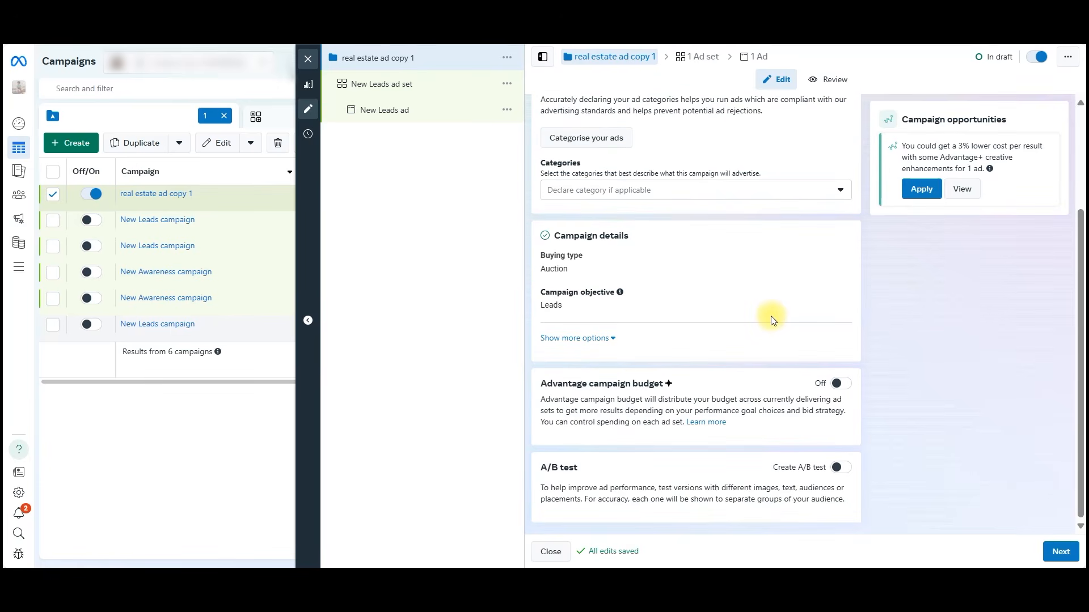
pyautogui.scroll(2, 771, 320)
pyautogui.scroll(-2, 776, 339)
pyautogui.click(1074, 558)
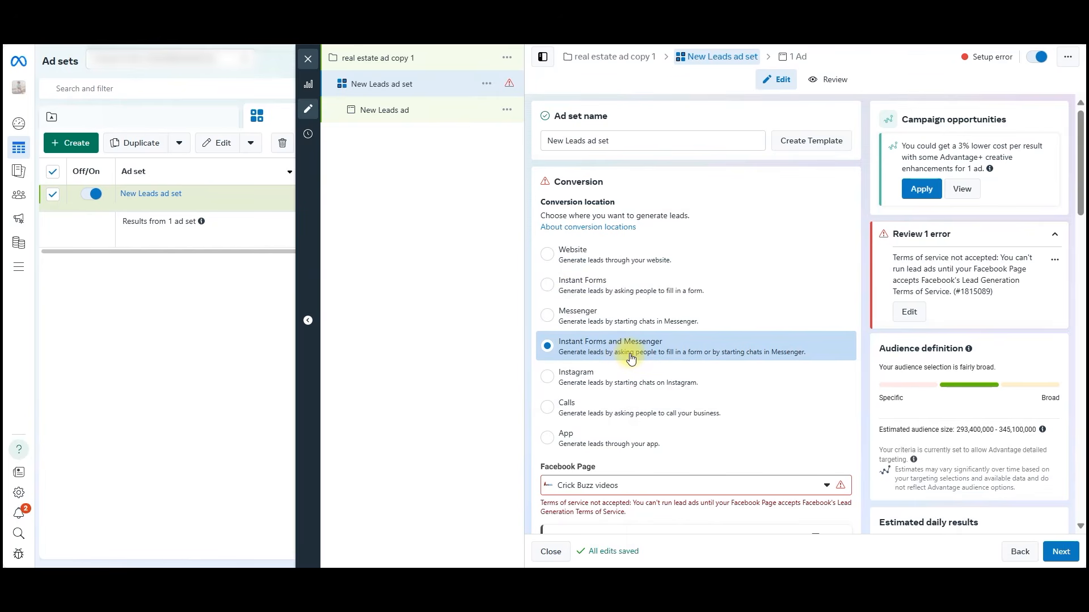
# Set the ad set's conversion location to Instant Forms and choose UrbOx as the Facebook Page.
pyautogui.click(602, 291)
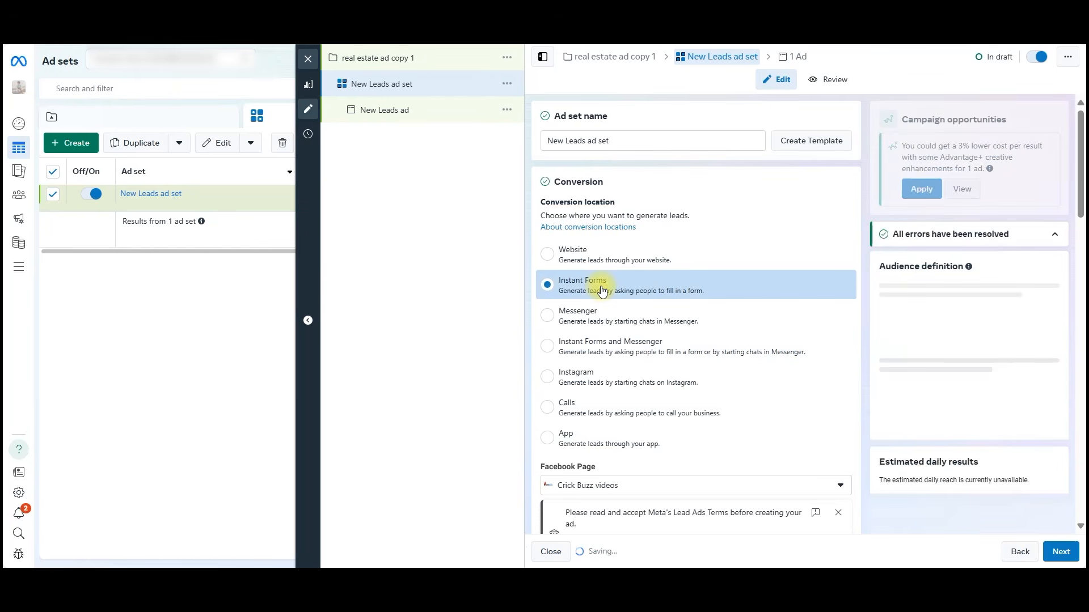
pyautogui.scroll(-3, 760, 347)
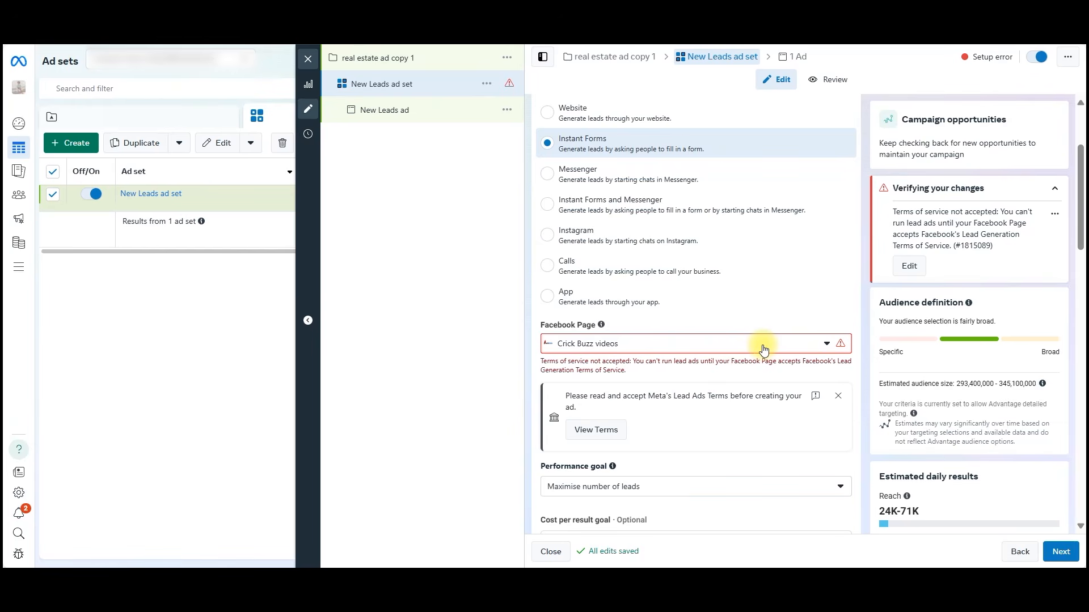
pyautogui.click(763, 350)
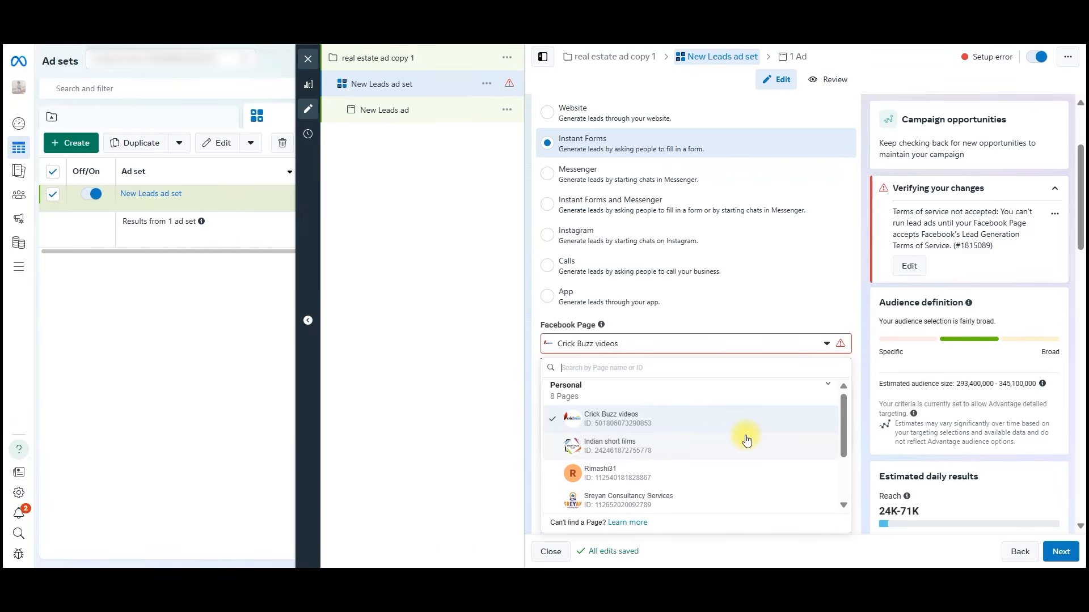
pyautogui.scroll(-1, 746, 440)
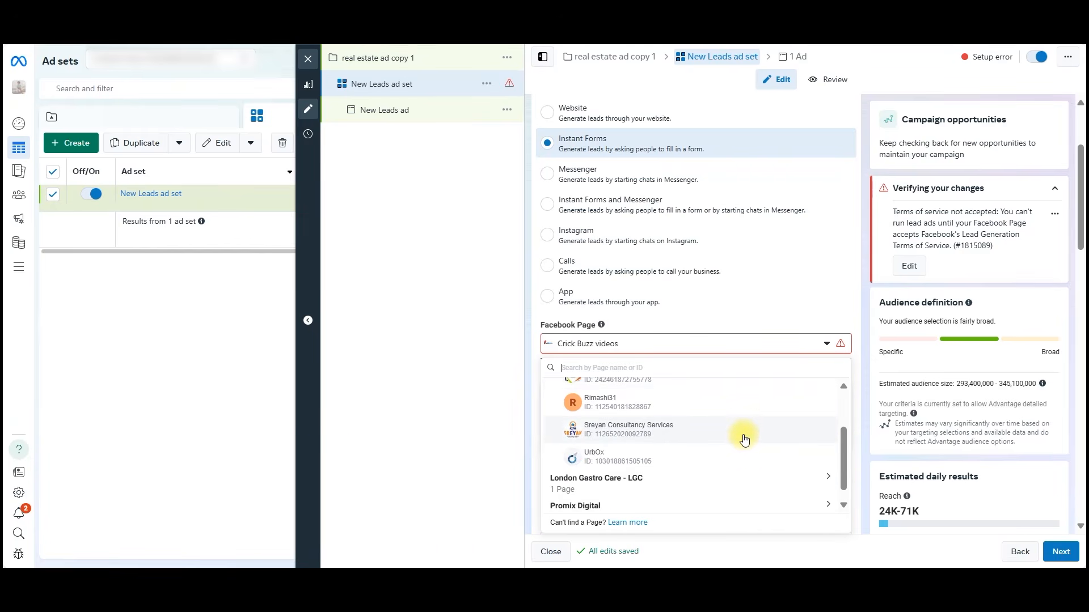
pyautogui.scroll(2, 745, 440)
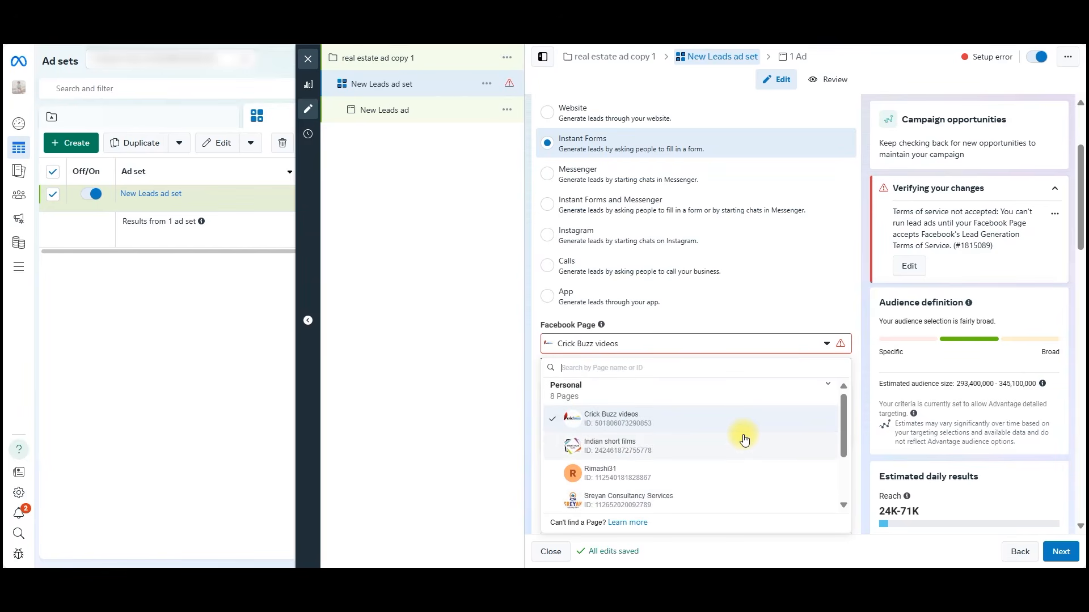
pyautogui.scroll(-2, 743, 439)
pyautogui.click(741, 438)
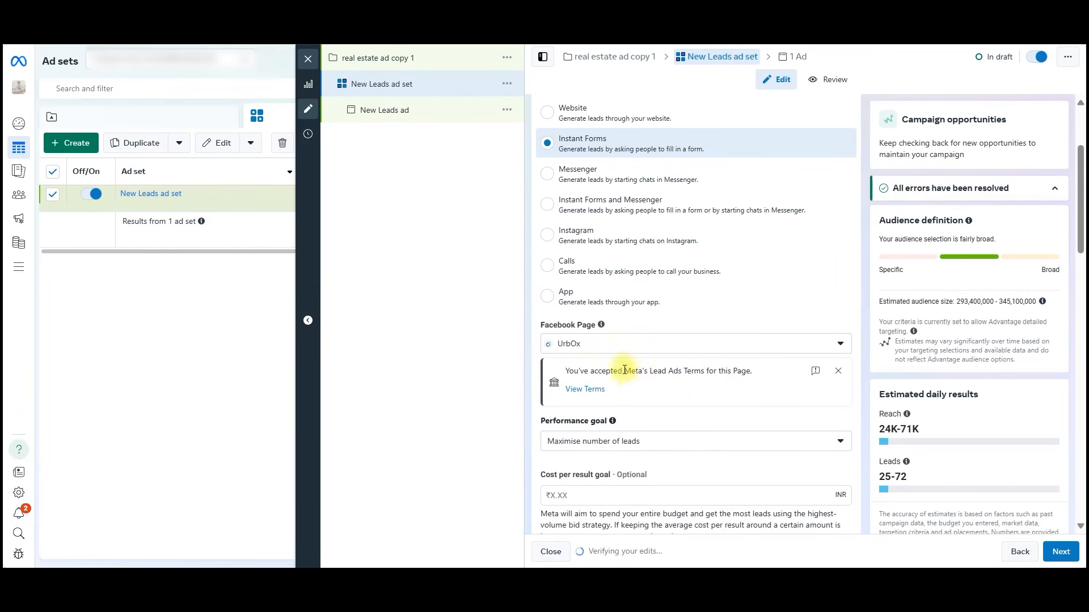
# Set the ad set's daily budget to ₹300 and its start time to 22:02.
pyautogui.scroll(-8, 544, 456)
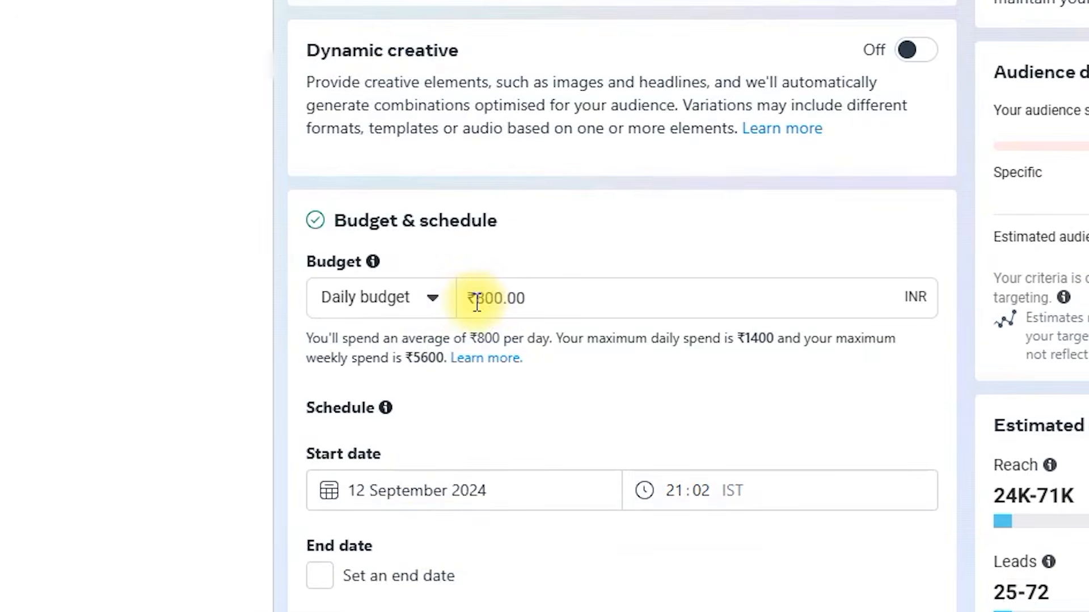
pyautogui.moveTo(477, 302); pyautogui.dragTo(493, 301)
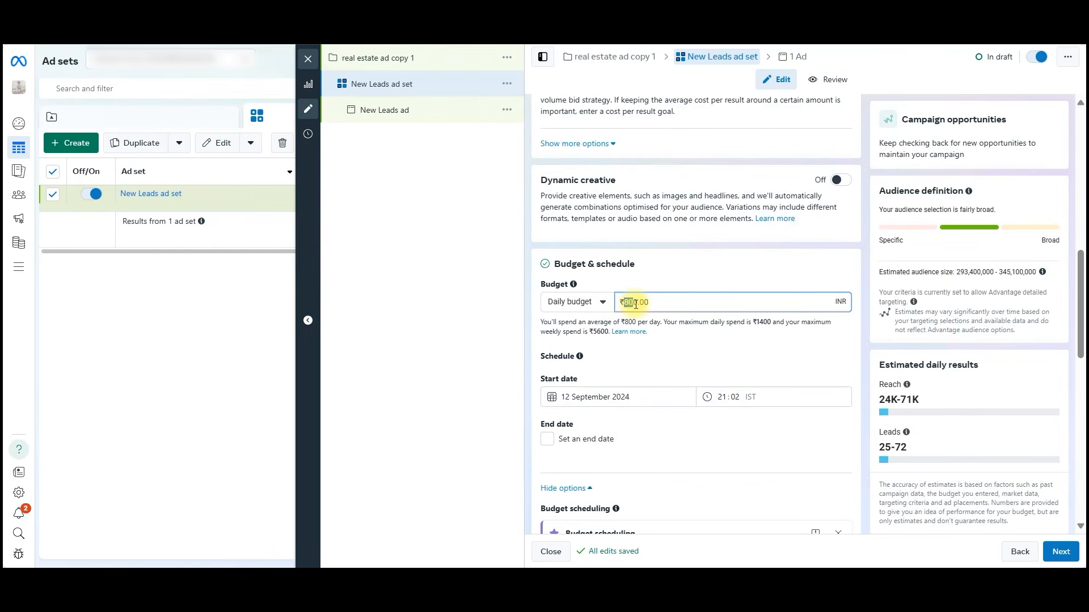
pyautogui.write('300')
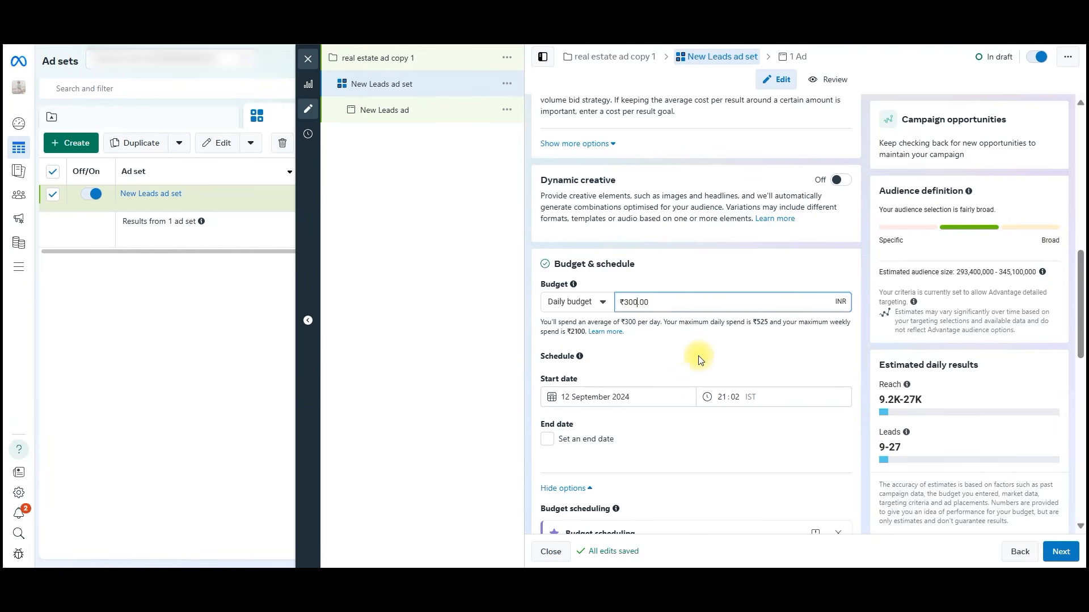
pyautogui.scroll(-1, 656, 334)
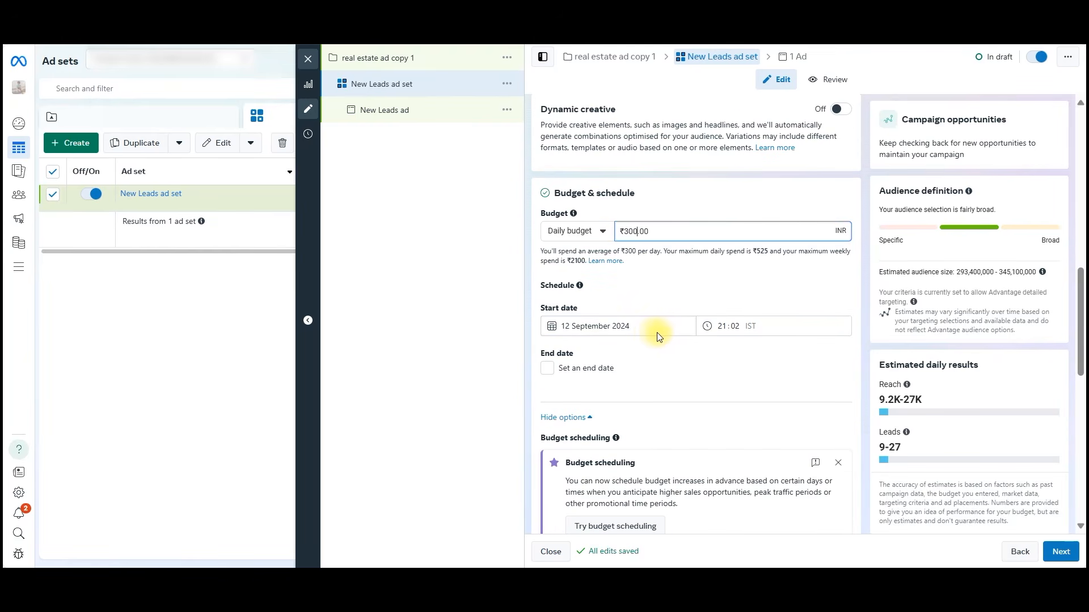
pyautogui.click(724, 330)
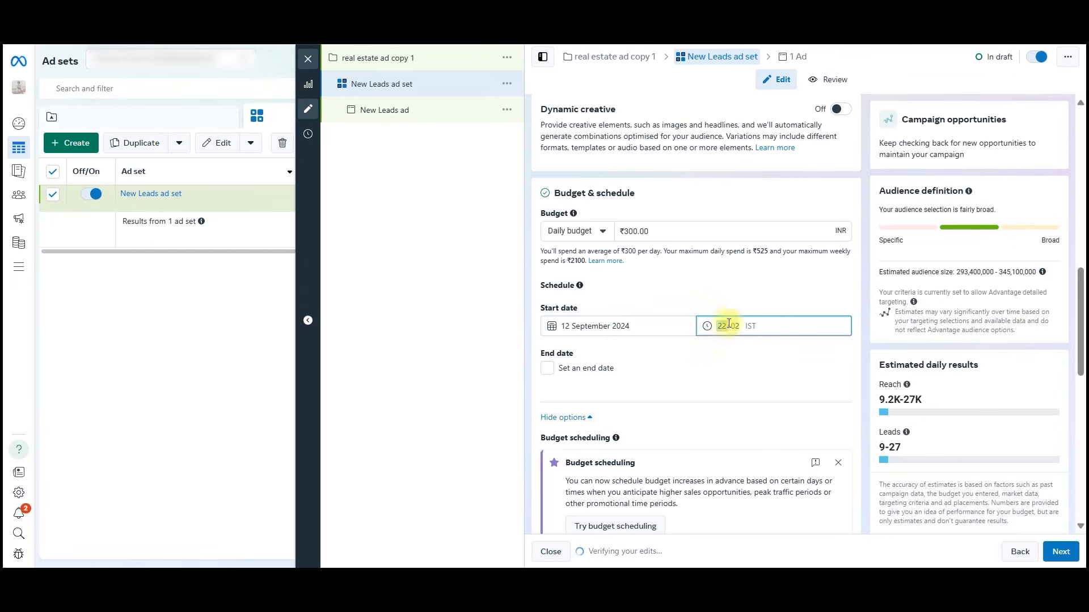
pyautogui.write('22')
pyautogui.click(724, 353)
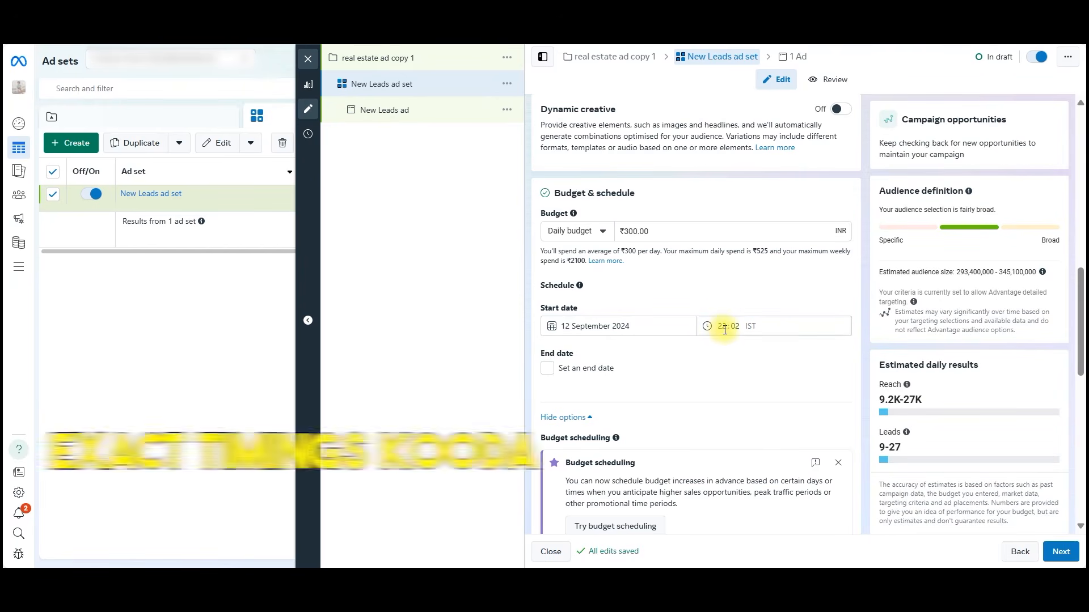
# Review the ad set's conversion location, Facebook Page, performance goal, and budget and schedule settings.
pyautogui.scroll(-1, 725, 330)
pyautogui.scroll(-2, 725, 330)
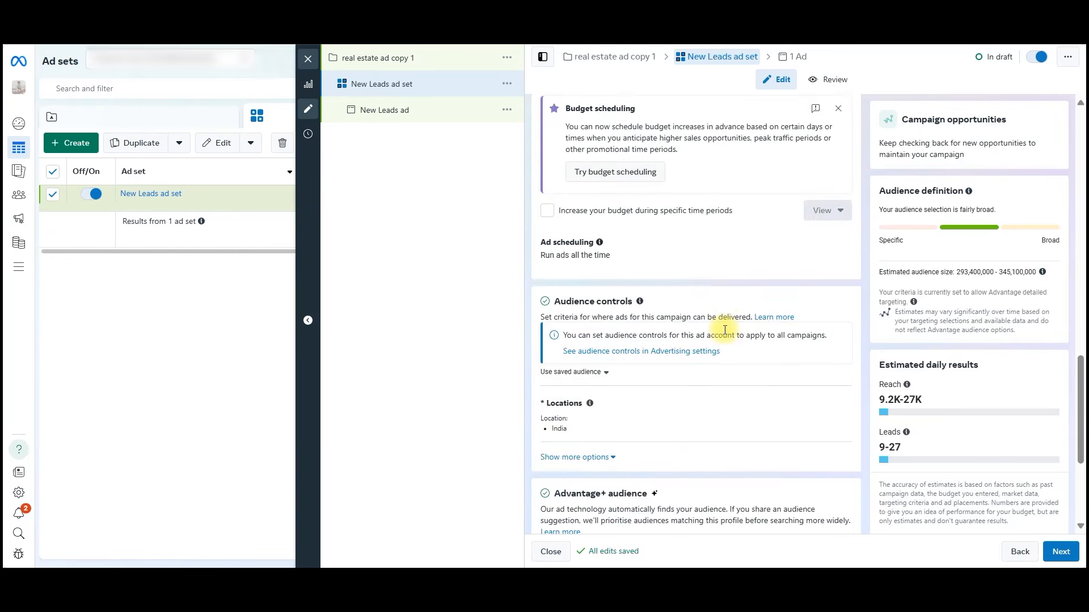
pyautogui.scroll(5, 724, 330)
pyautogui.scroll(7, 725, 330)
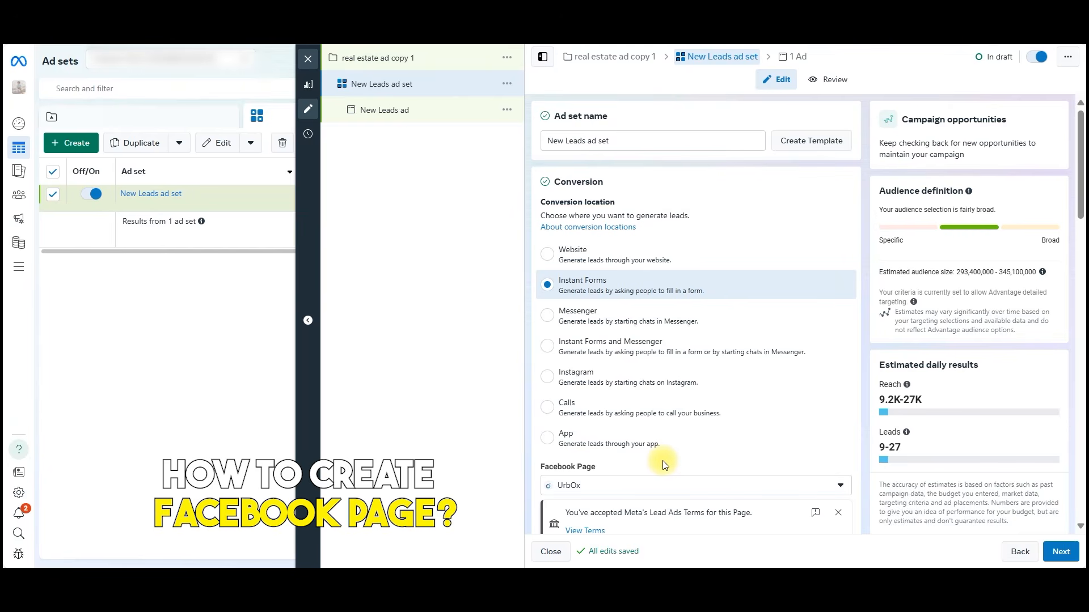
pyautogui.scroll(-3, 667, 441)
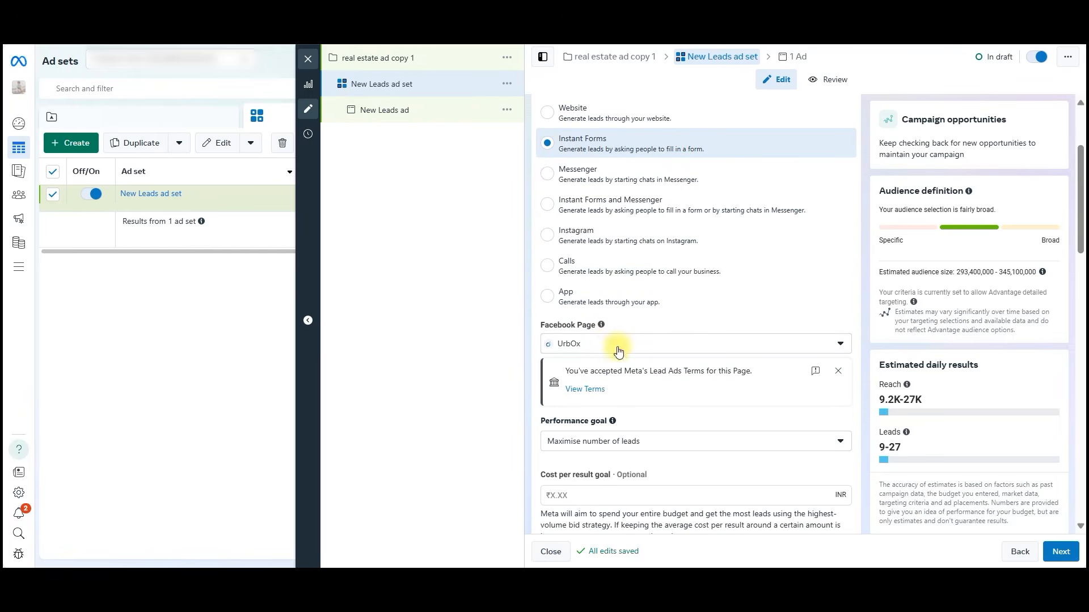
pyautogui.scroll(-1, 613, 352)
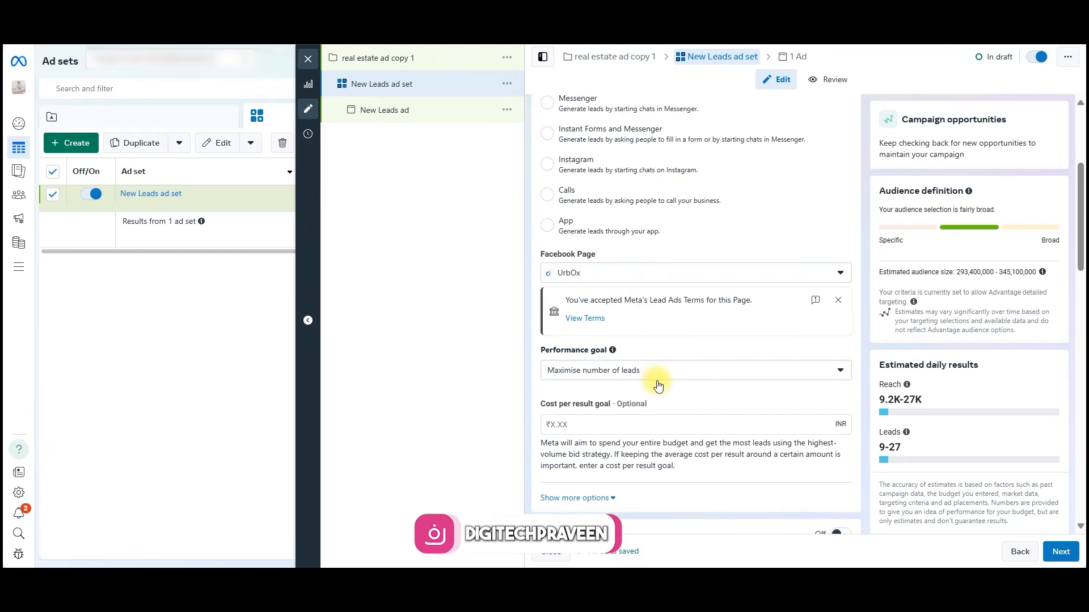
pyautogui.scroll(-3, 658, 386)
pyautogui.scroll(-5, 658, 386)
pyautogui.scroll(-3, 630, 306)
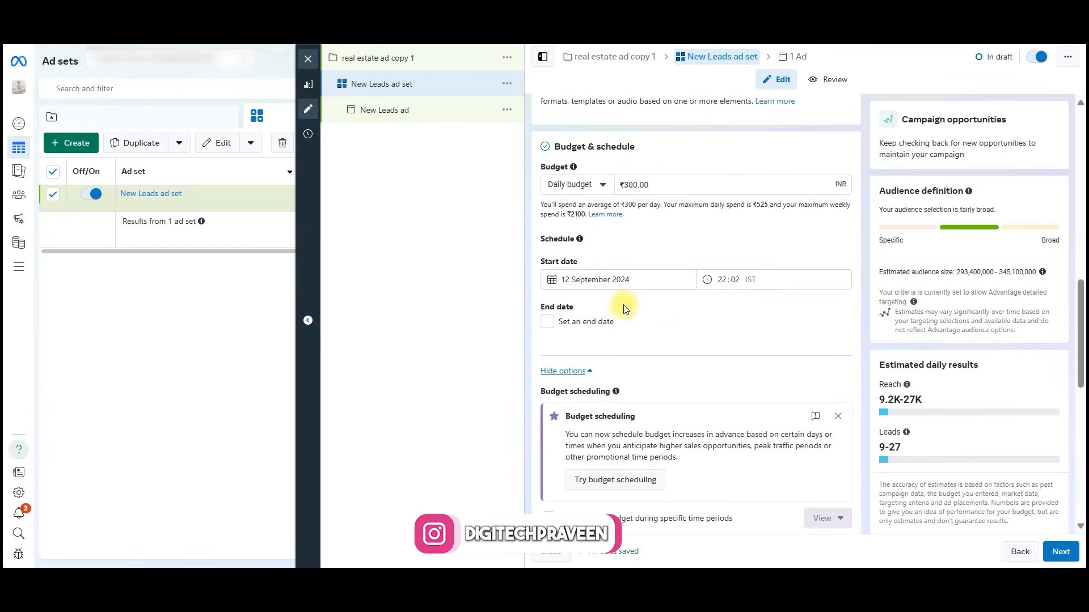
# Add an audience suggestion to the Advantage+ audience and set its minimum age to 28.
pyautogui.scroll(-8, 635, 298)
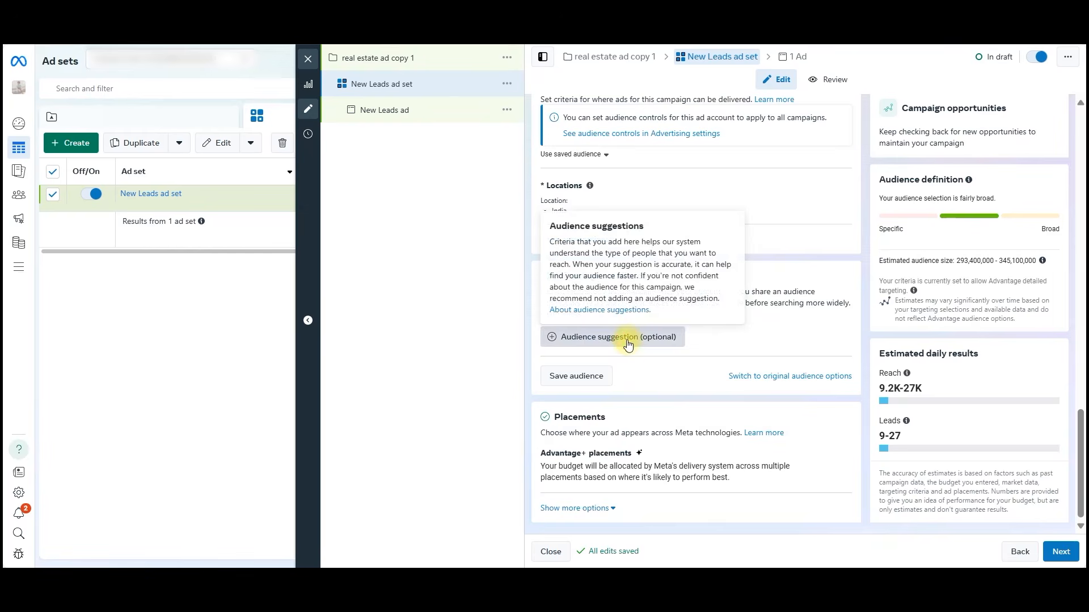
pyautogui.click(436, 403)
pyautogui.scroll(-1, 653, 347)
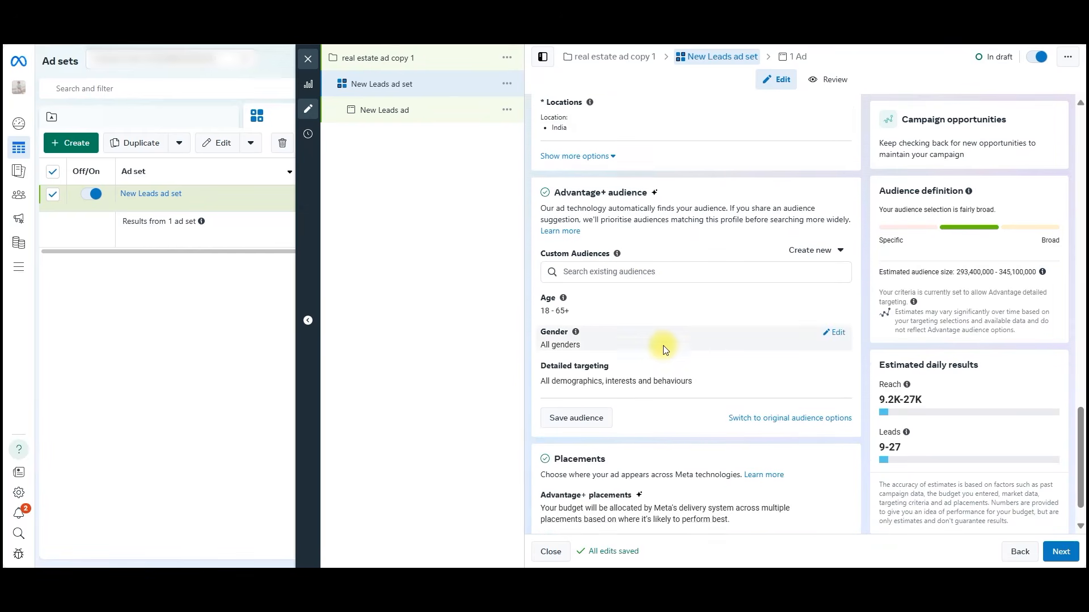
pyautogui.moveTo(735, 269)
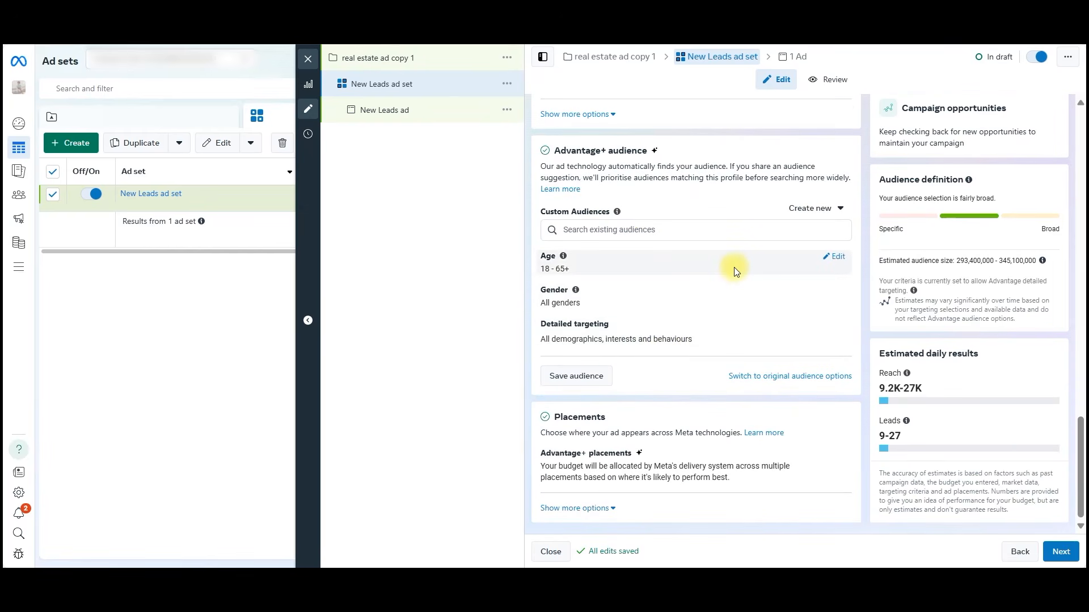
pyautogui.click(834, 260)
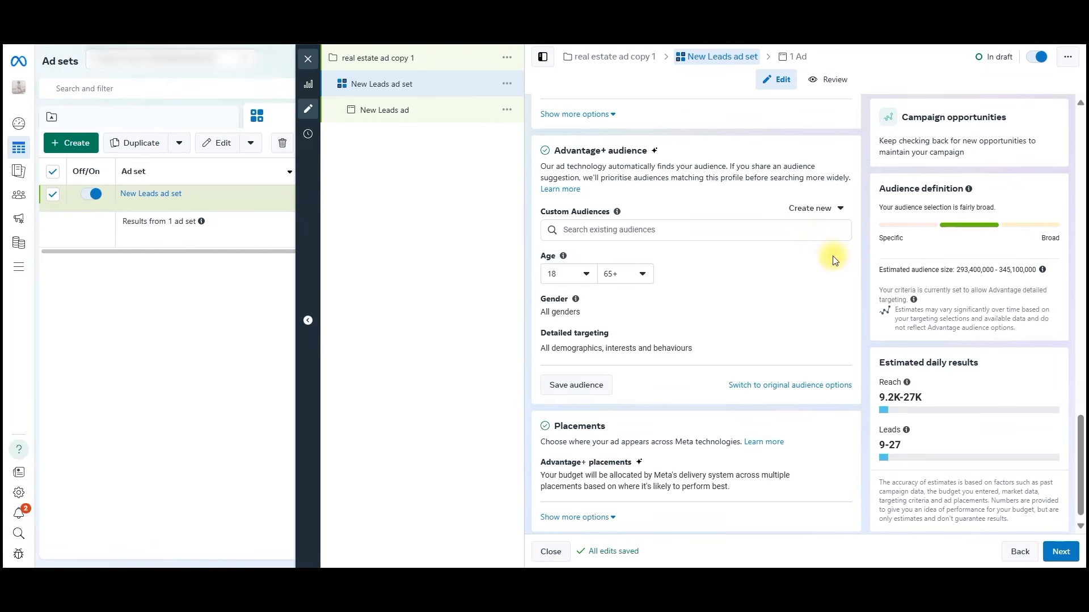
pyautogui.click(589, 275)
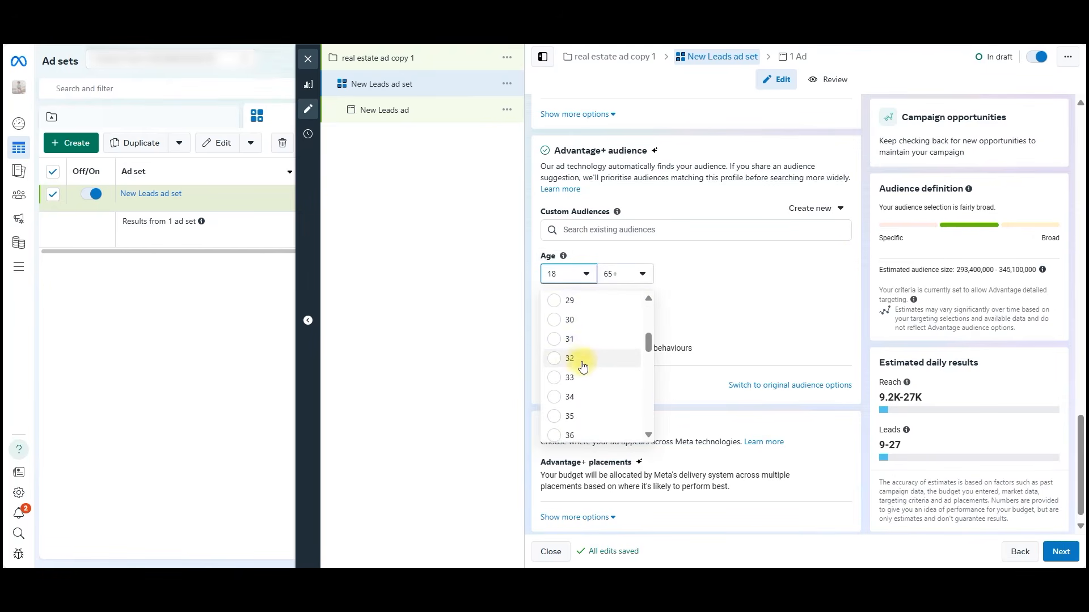
pyautogui.scroll(-2, 580, 355)
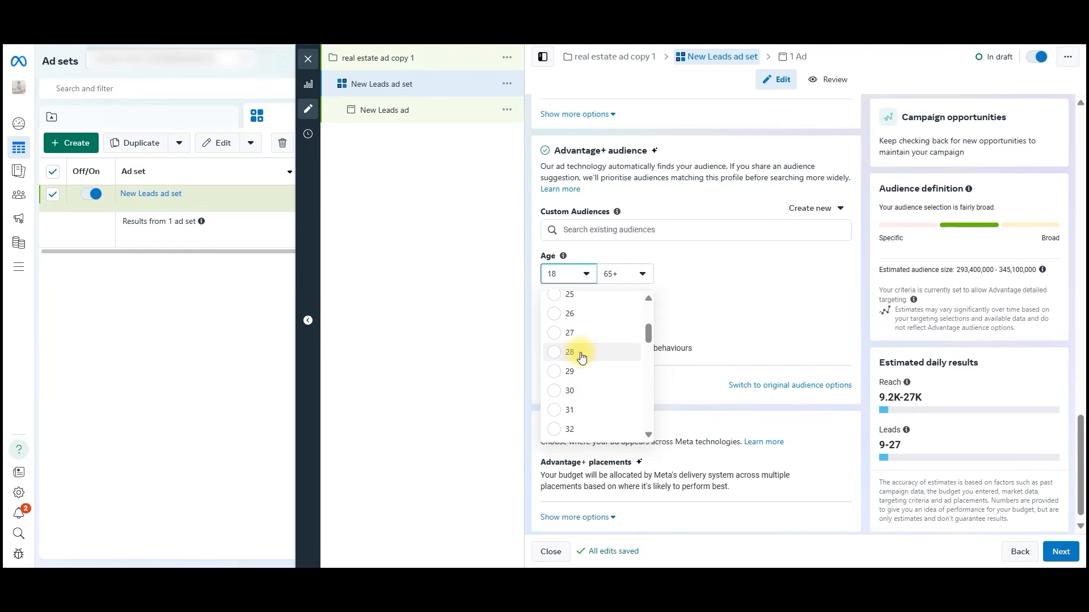
pyautogui.click(582, 352)
# Set the Advantage+ audience's maximum age to 60 and open the gender setting for editing.
pyautogui.click(645, 271)
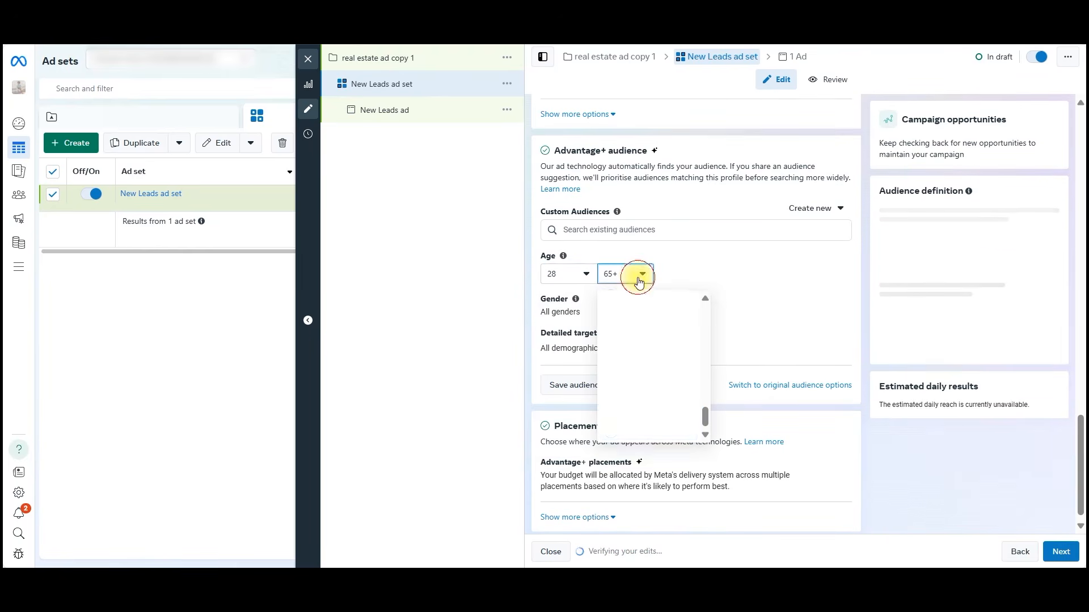
pyautogui.scroll(3, 644, 369)
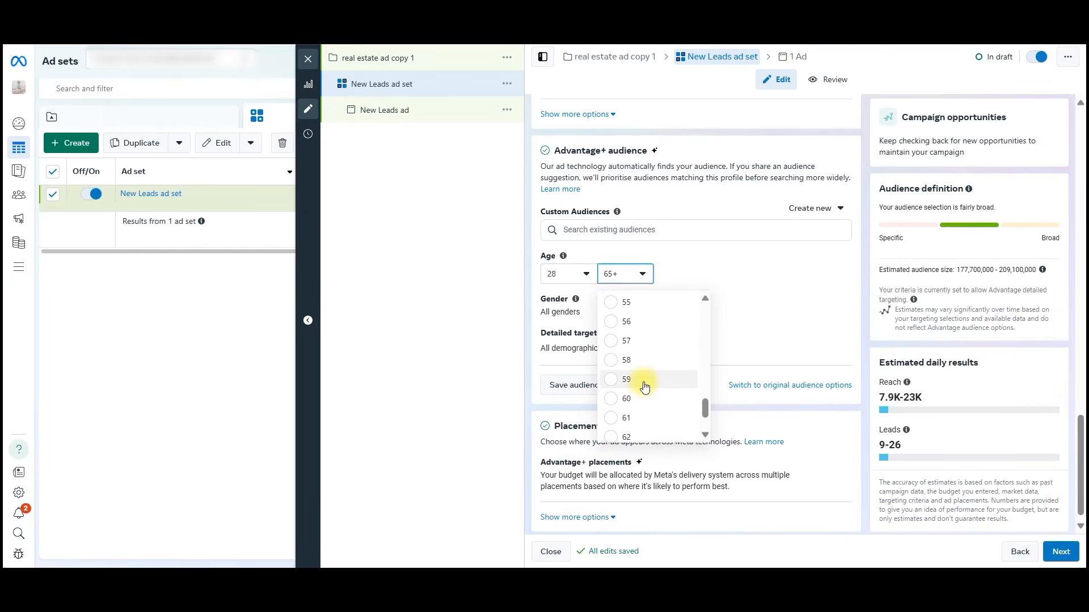
pyautogui.scroll(-2, 635, 391)
pyautogui.click(650, 361)
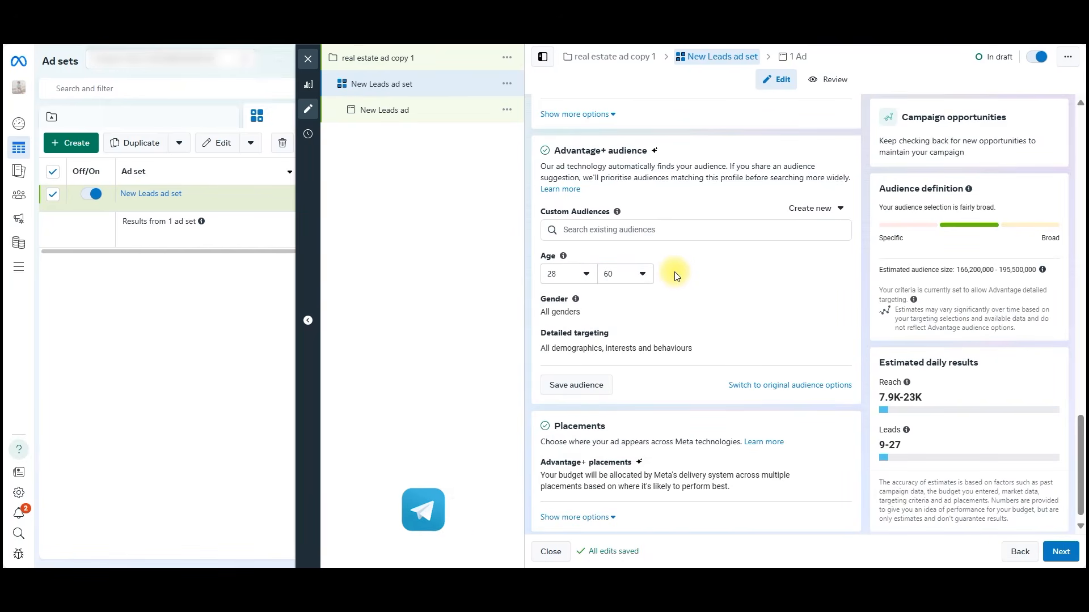
pyautogui.scroll(-1, 675, 271)
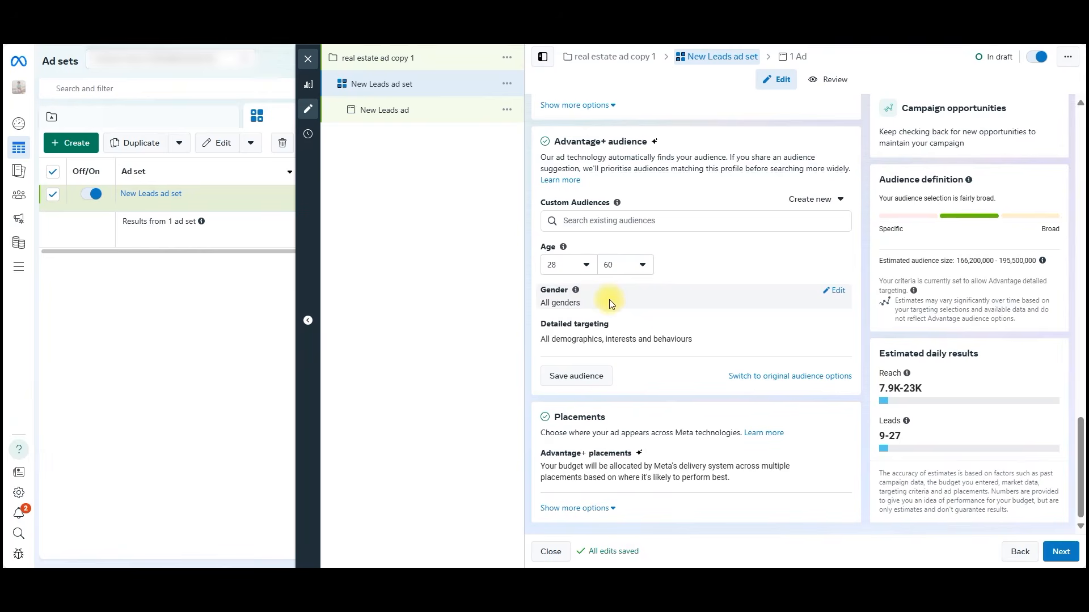
pyautogui.click(837, 293)
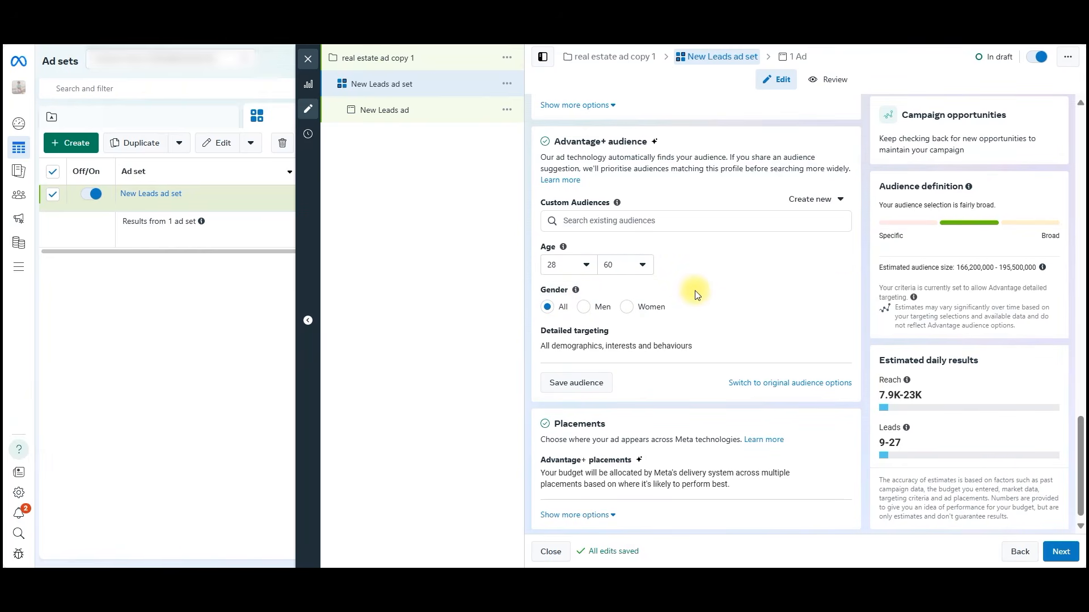
# Add the 99acres interest to the Advantage+ audience's detailed targeting.
pyautogui.click(697, 336)
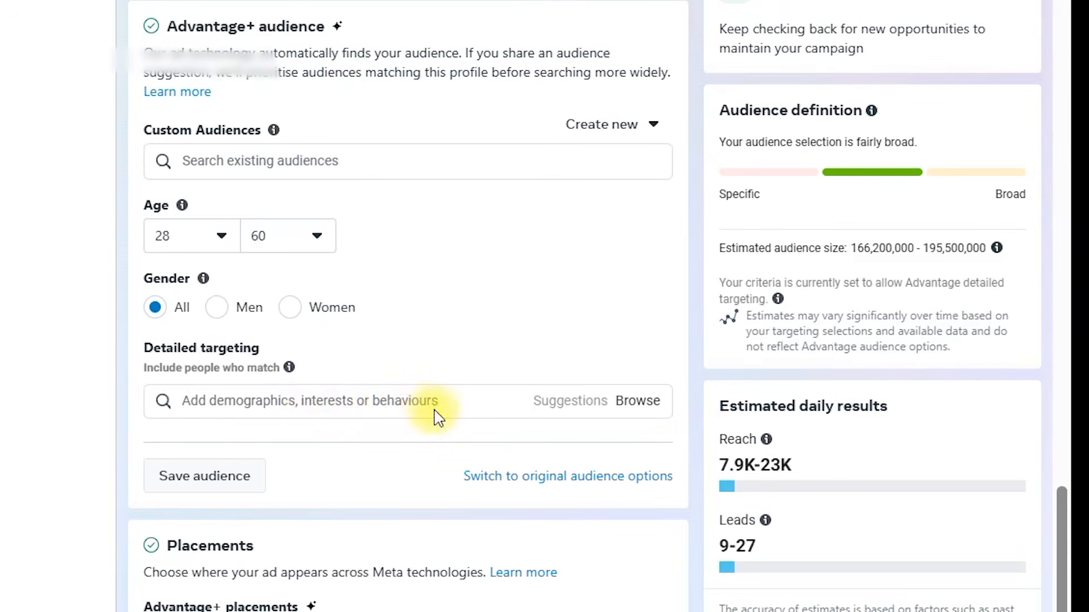
pyautogui.click(381, 404)
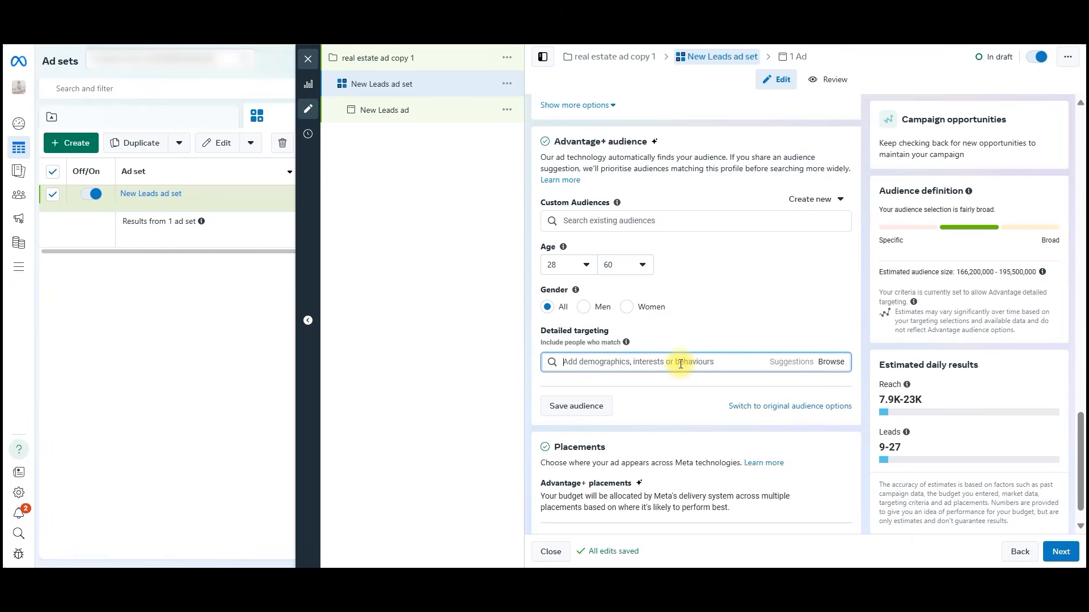
pyautogui.write('99 acer')
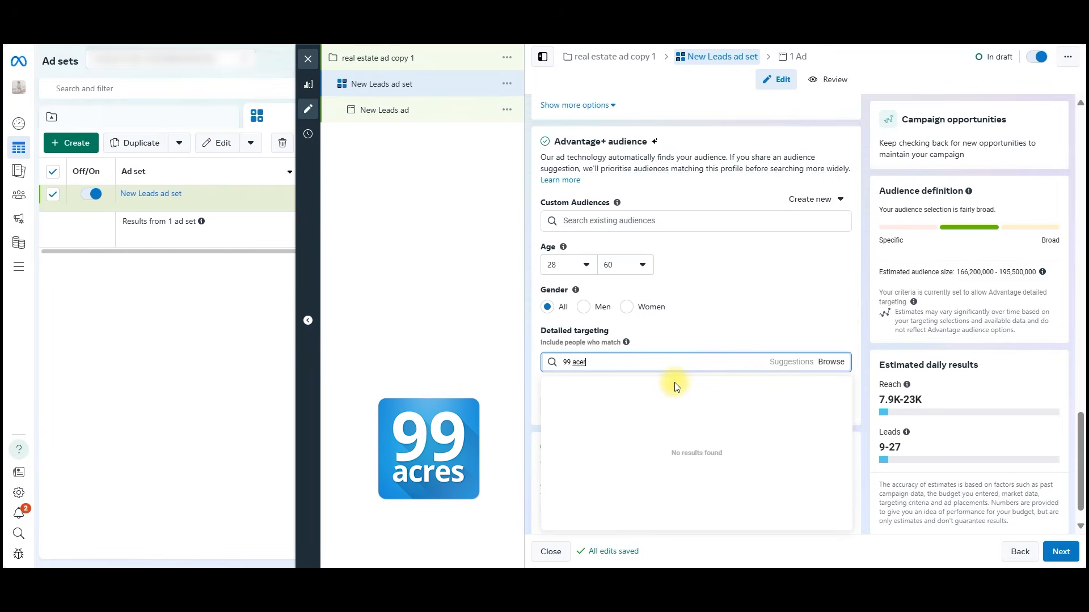
pyautogui.press('BackSpace')
pyautogui.press('BackSpace')
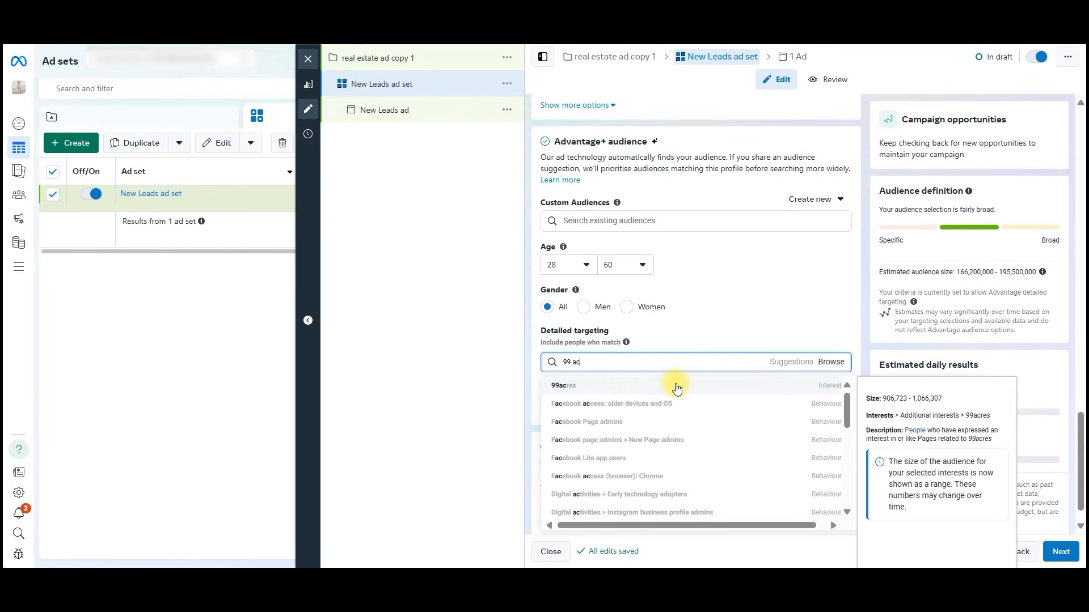
pyautogui.click(682, 388)
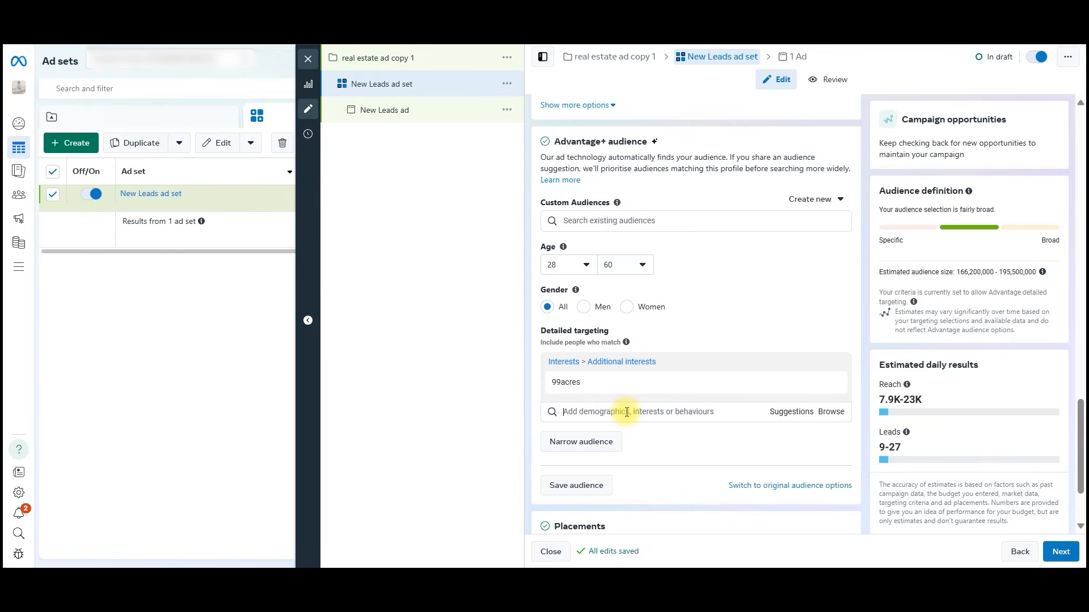
# Add the interests Real property (property) and MagicBricks to the detailed targeting.
pyautogui.write('property')
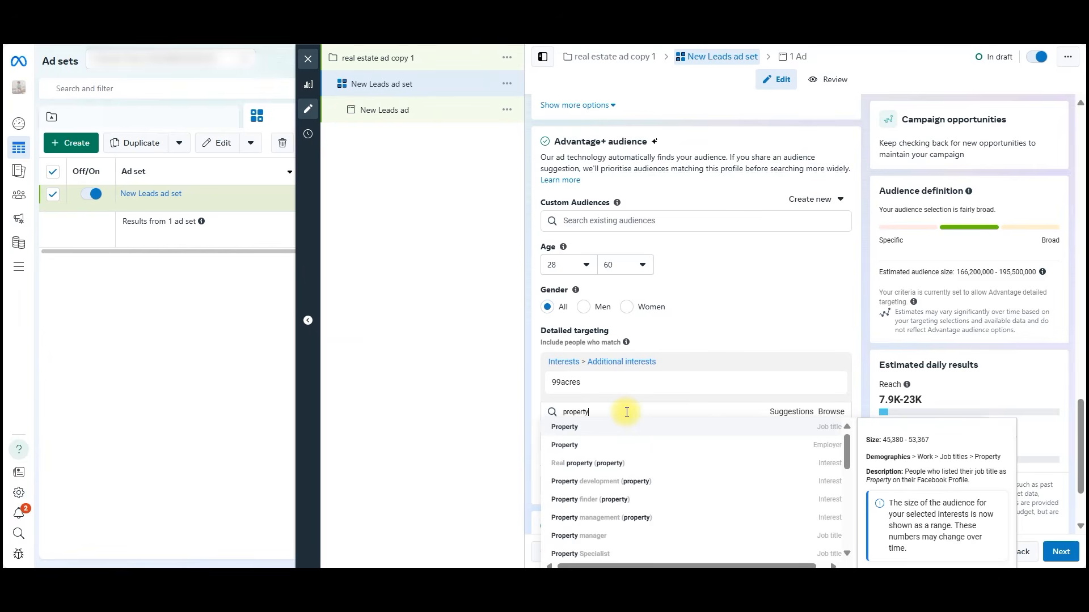
pyautogui.click(691, 467)
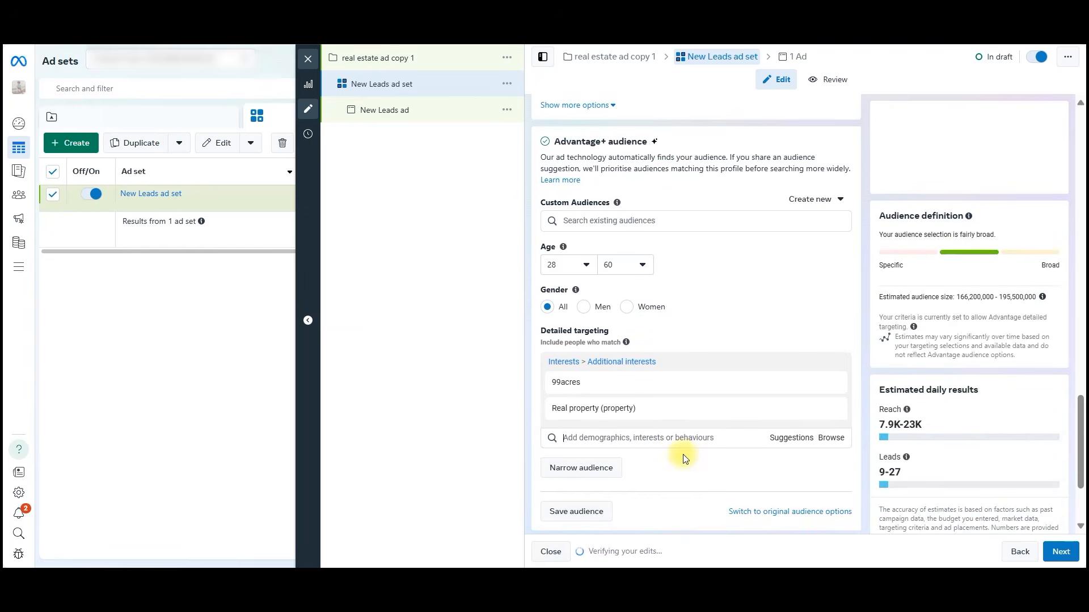
pyautogui.write('magicbri')
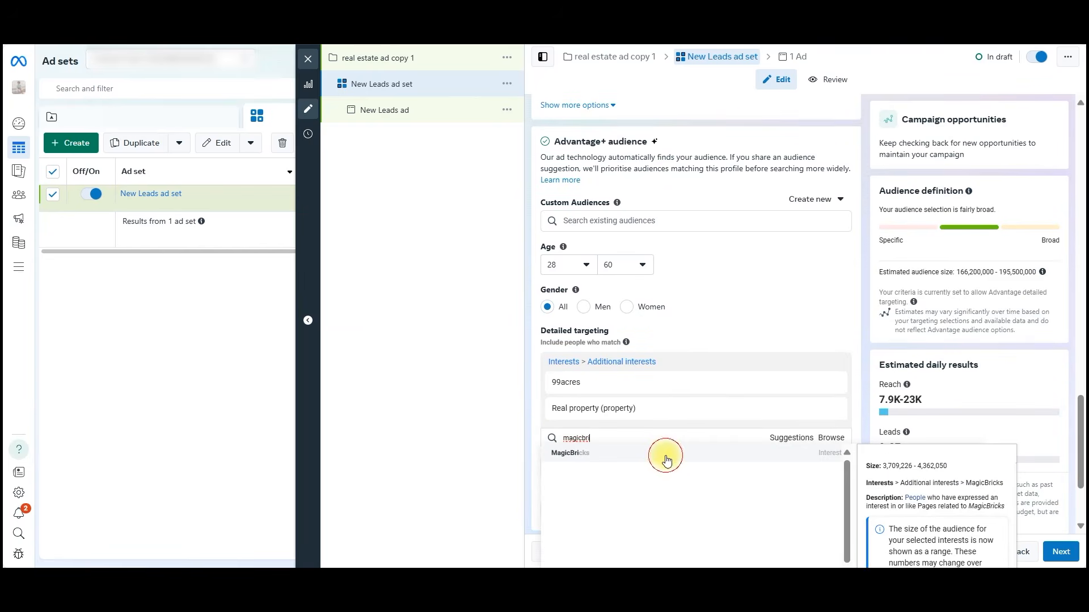
pyautogui.click(664, 457)
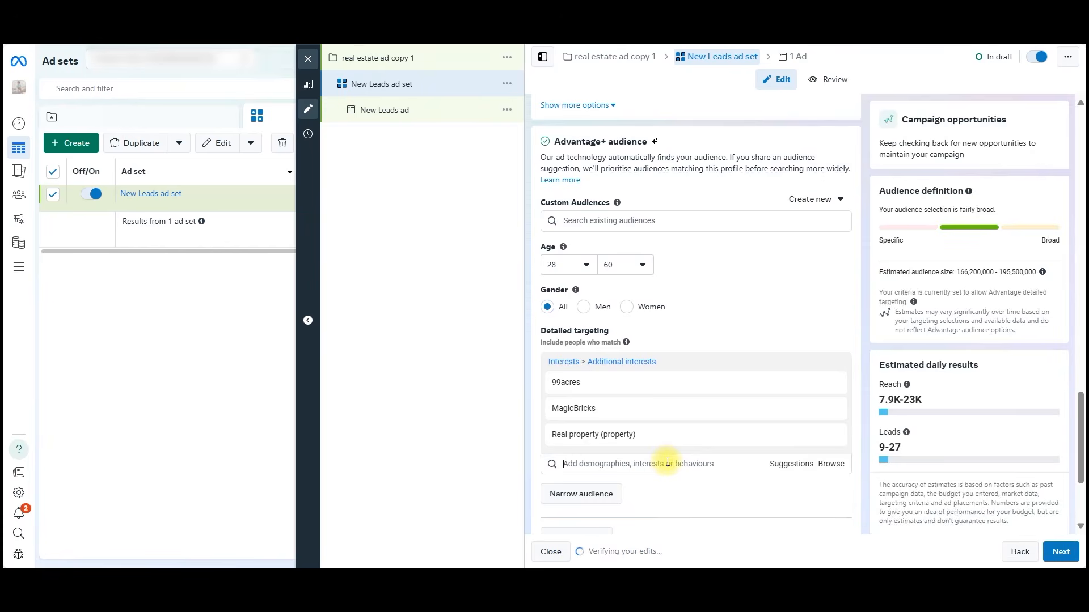
# Look through the interests matching "propert" and add Property development (property) to the detailed targeting.
pyautogui.write('propert')
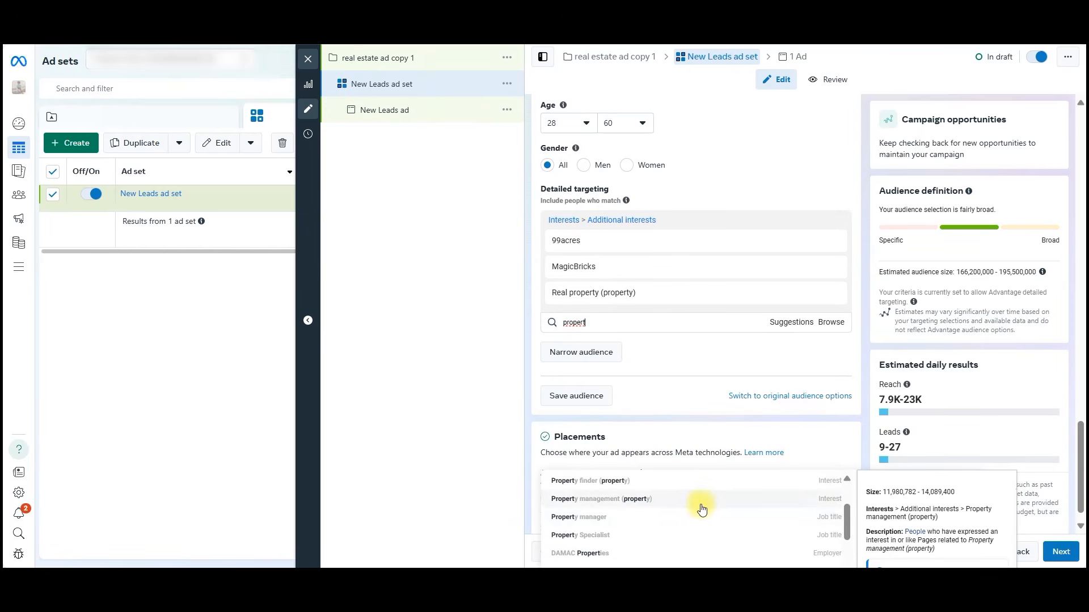
pyautogui.scroll(-2, 694, 506)
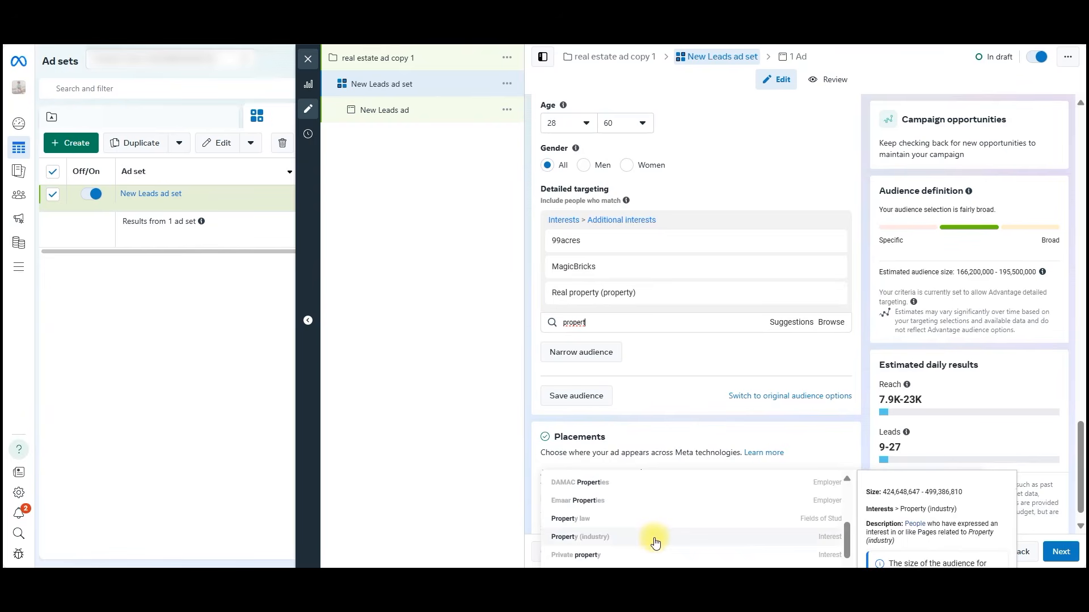
pyautogui.scroll(-4, 679, 542)
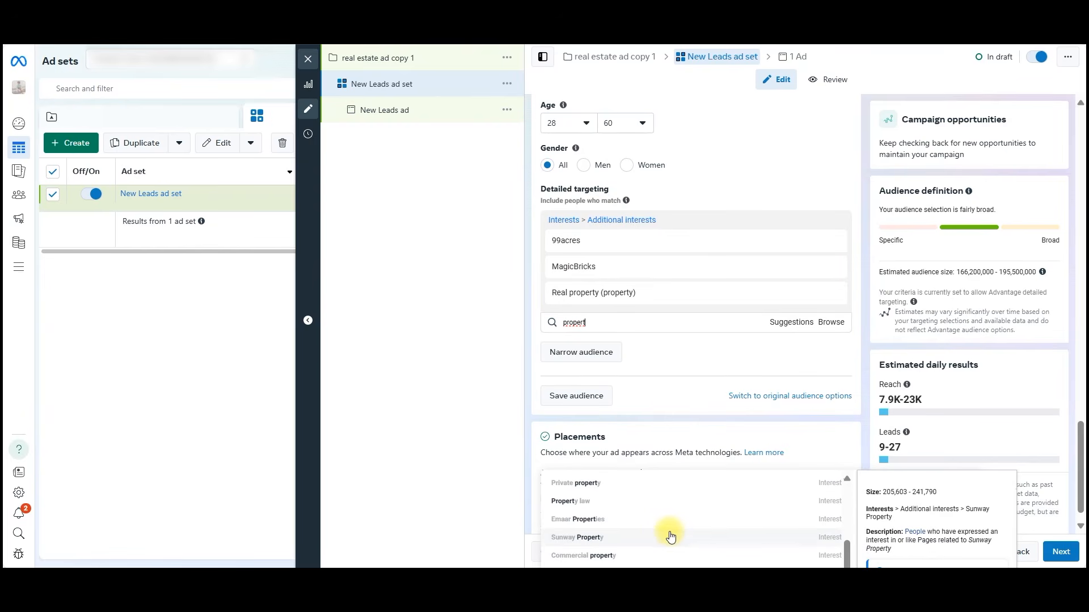
pyautogui.scroll(-1, 674, 537)
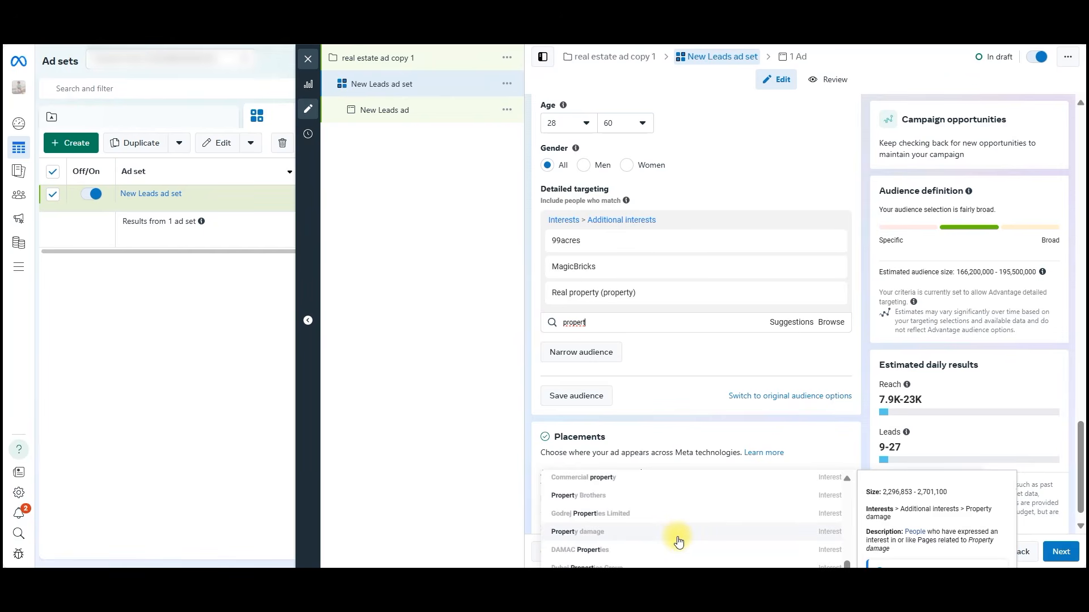
pyautogui.scroll(5, 679, 542)
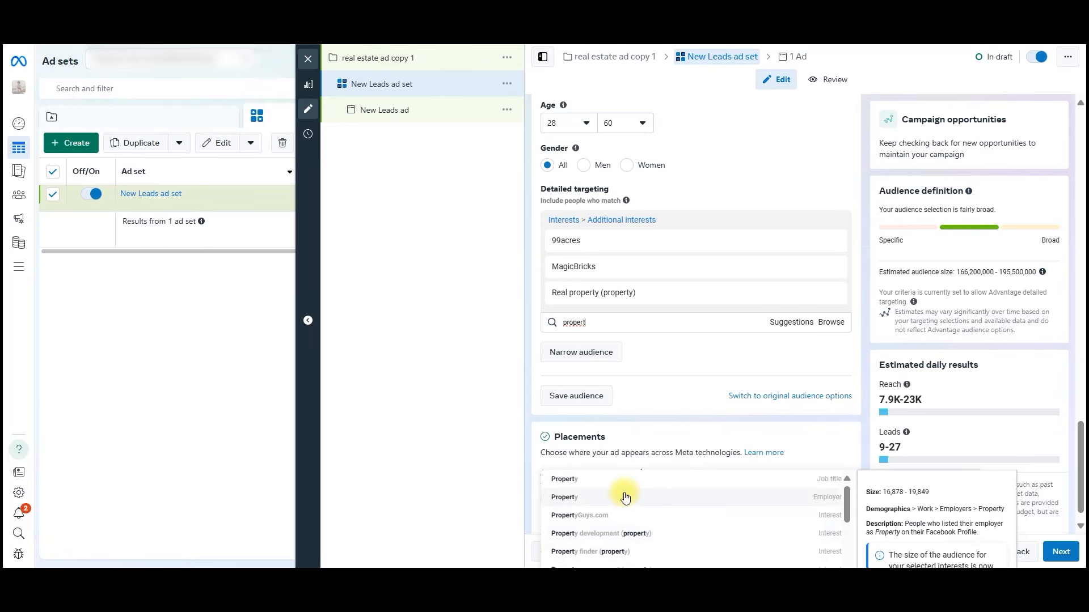
pyautogui.click(666, 535)
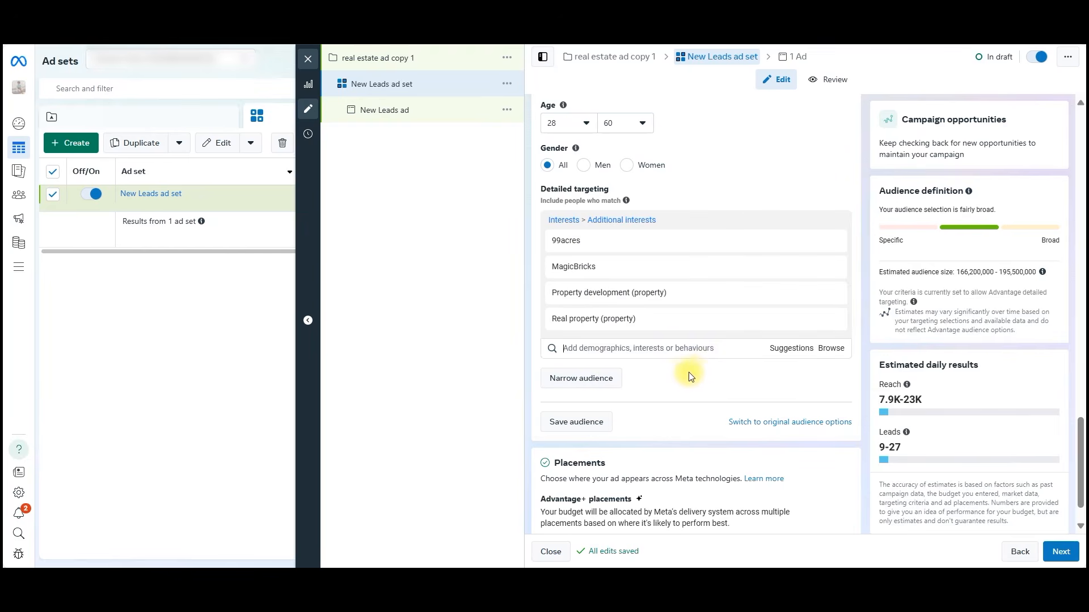
# Open the locations in the audience controls for editing and remove India.
pyautogui.scroll(-1, 679, 376)
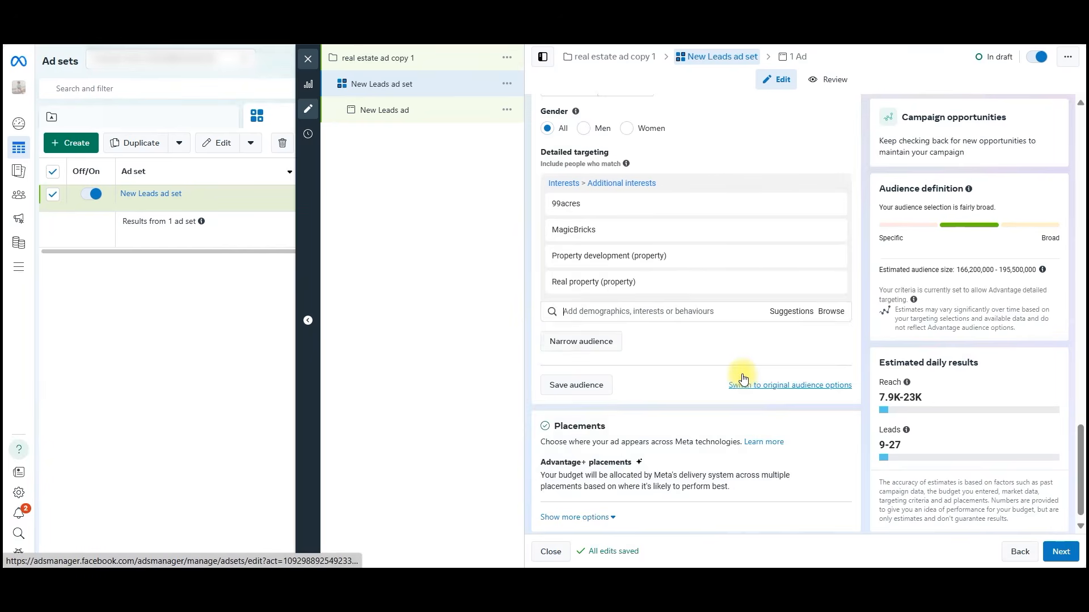
pyautogui.scroll(8, 742, 377)
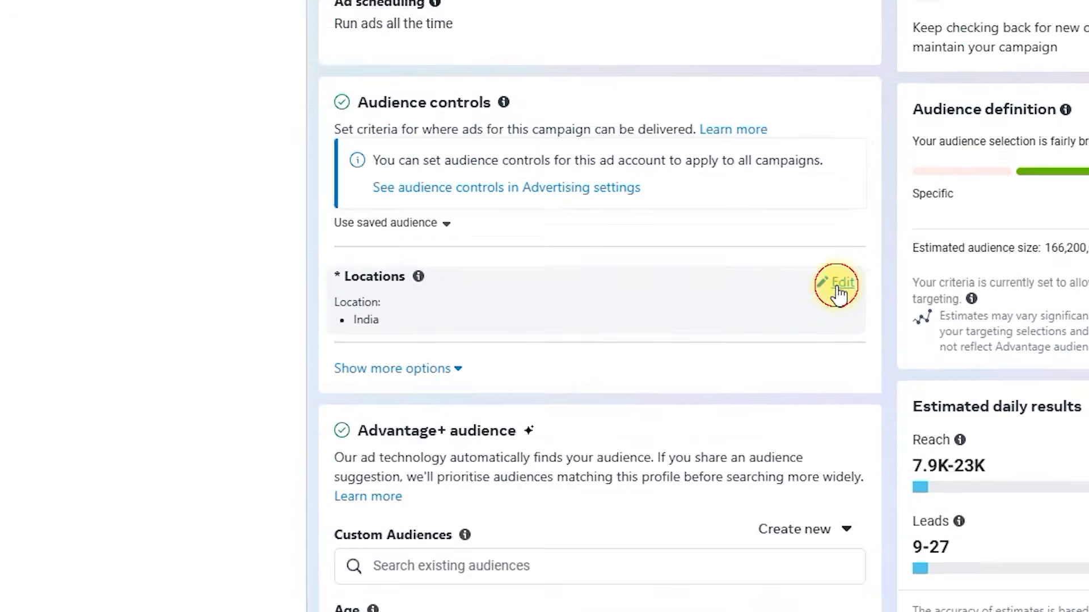
pyautogui.click(834, 293)
pyautogui.moveTo(838, 355)
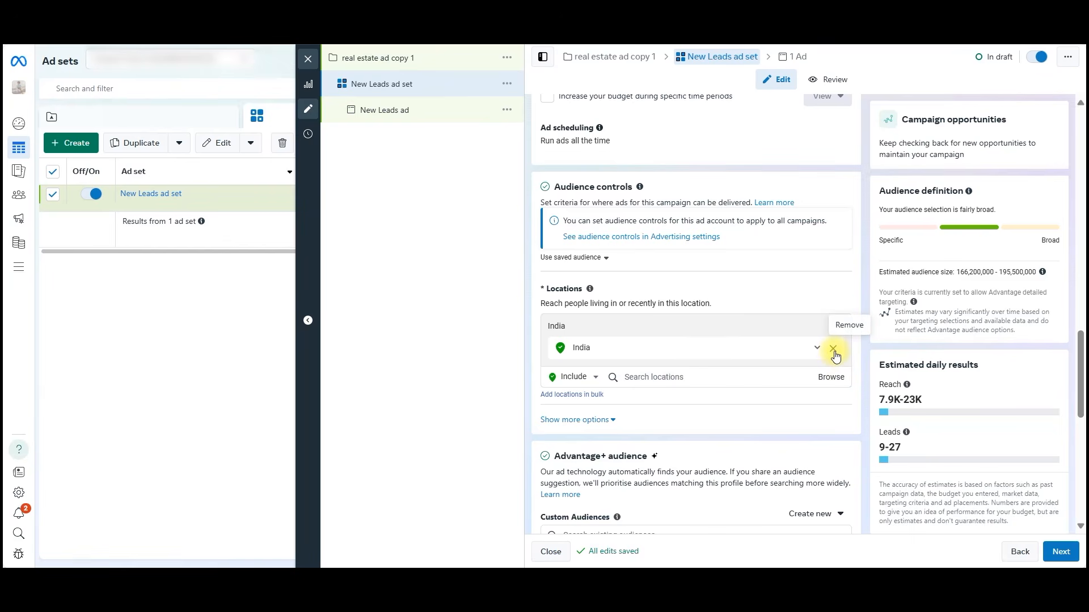
pyautogui.click(833, 350)
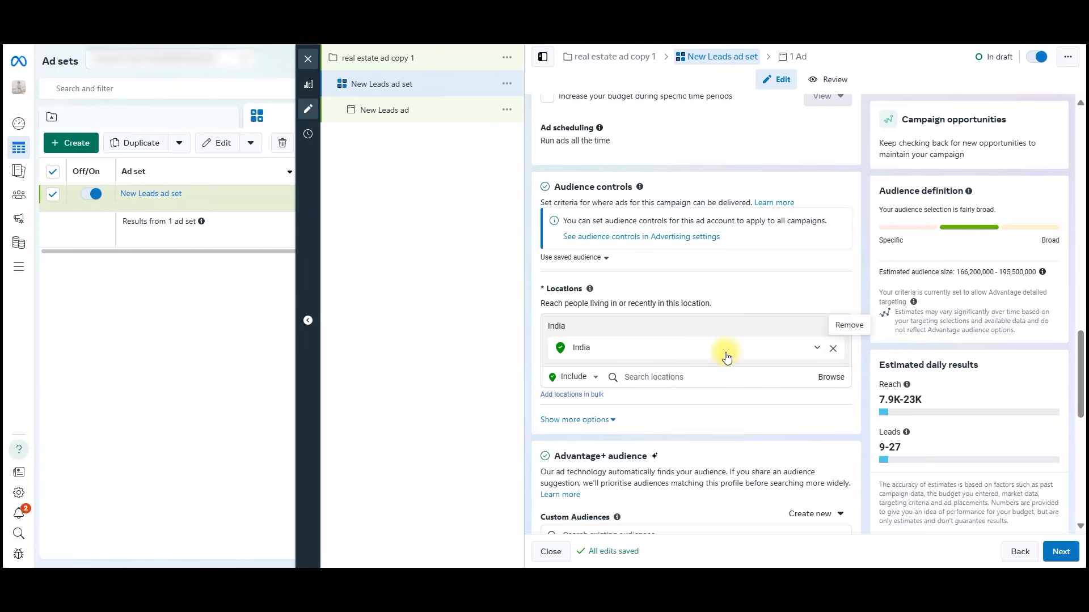
# Search the locations for "hyderbad tela" and include the place Hyderabad - Telagana.
pyautogui.click(708, 353)
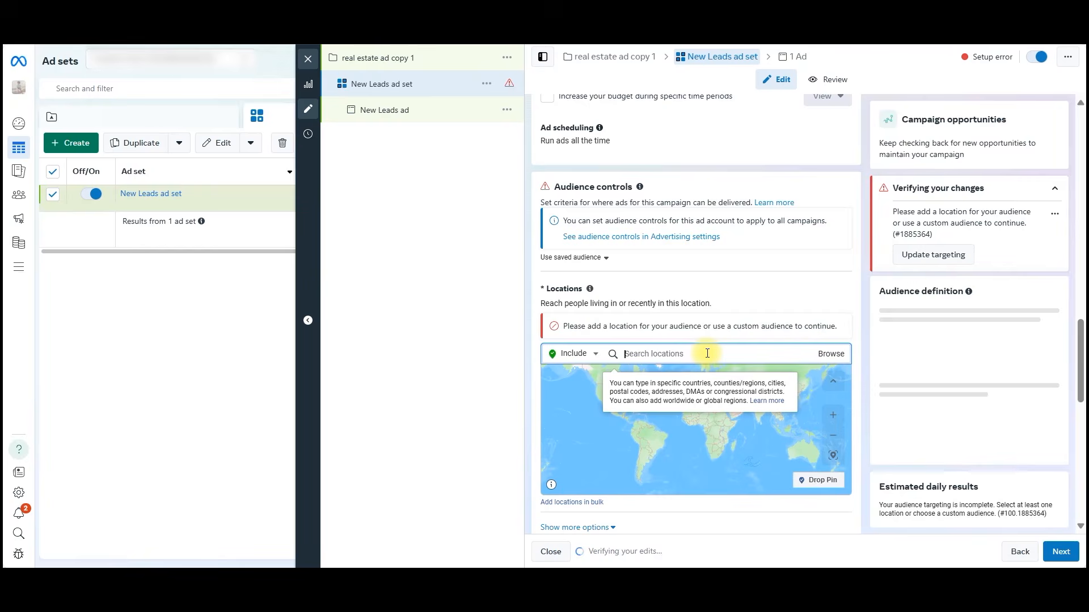
pyautogui.write('hyd')
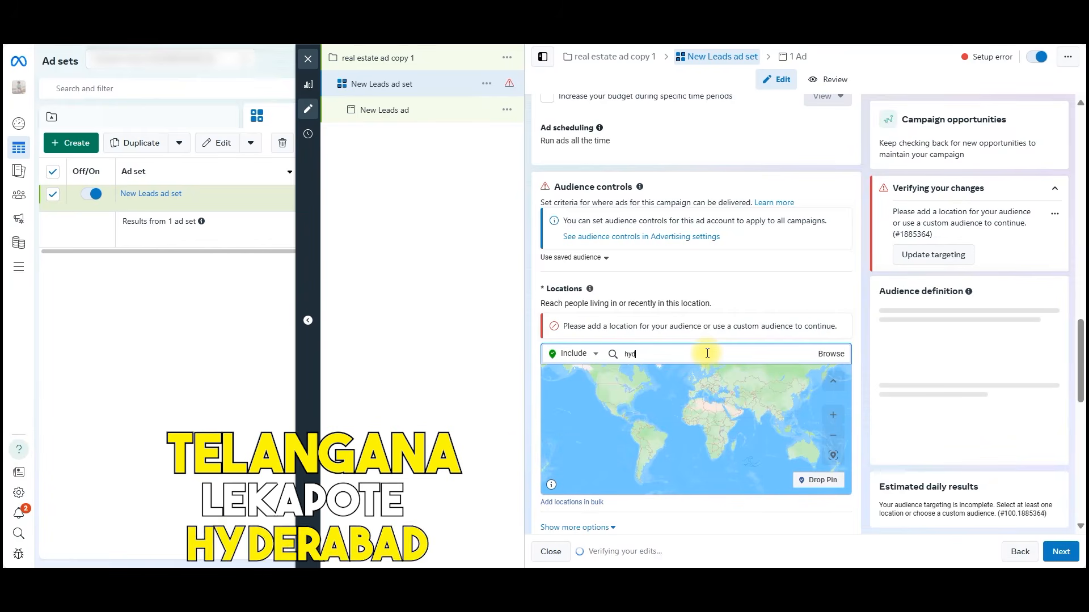
pyautogui.write('erba')
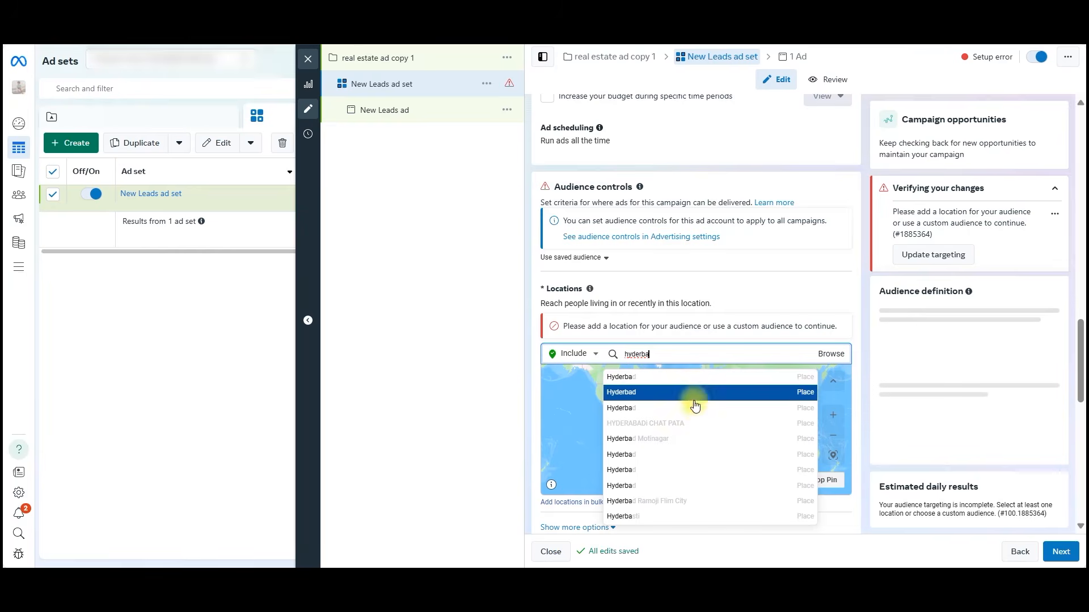
pyautogui.write('d tela')
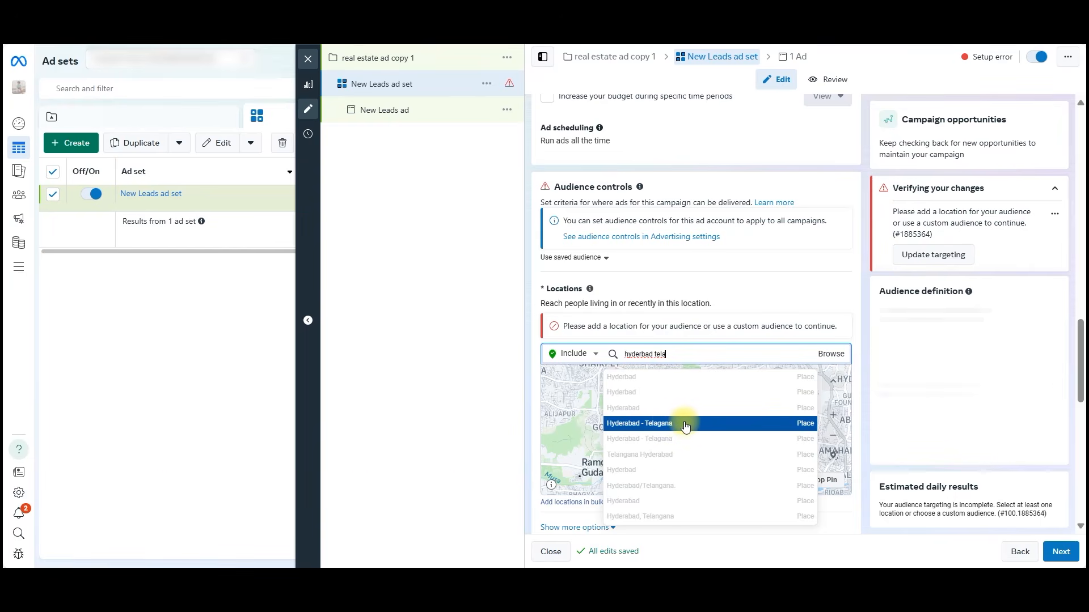
pyautogui.click(674, 425)
# Expand the targeting radius around Hyderabad - Telagana to 34 km.
pyautogui.scroll(-3, 958, 382)
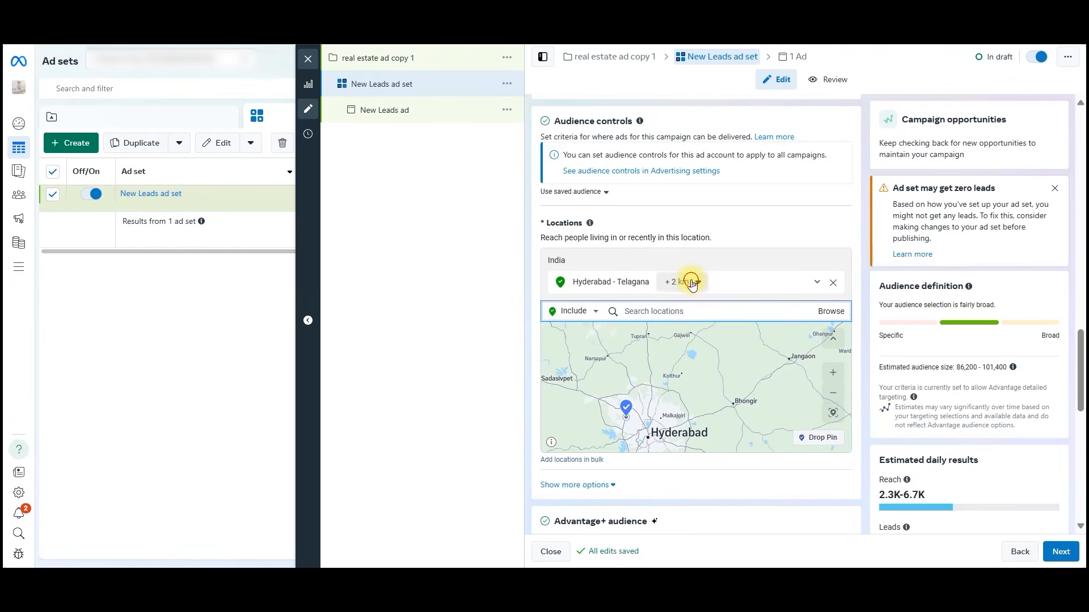
pyautogui.click(692, 283)
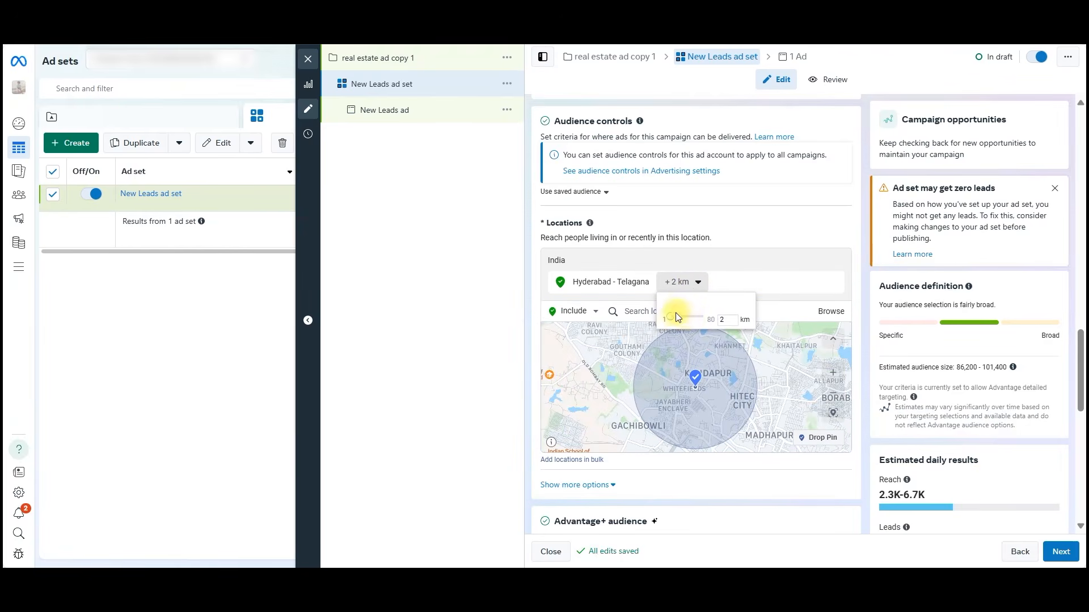
pyautogui.moveTo(675, 317); pyautogui.dragTo(683, 317)
pyautogui.click(693, 283)
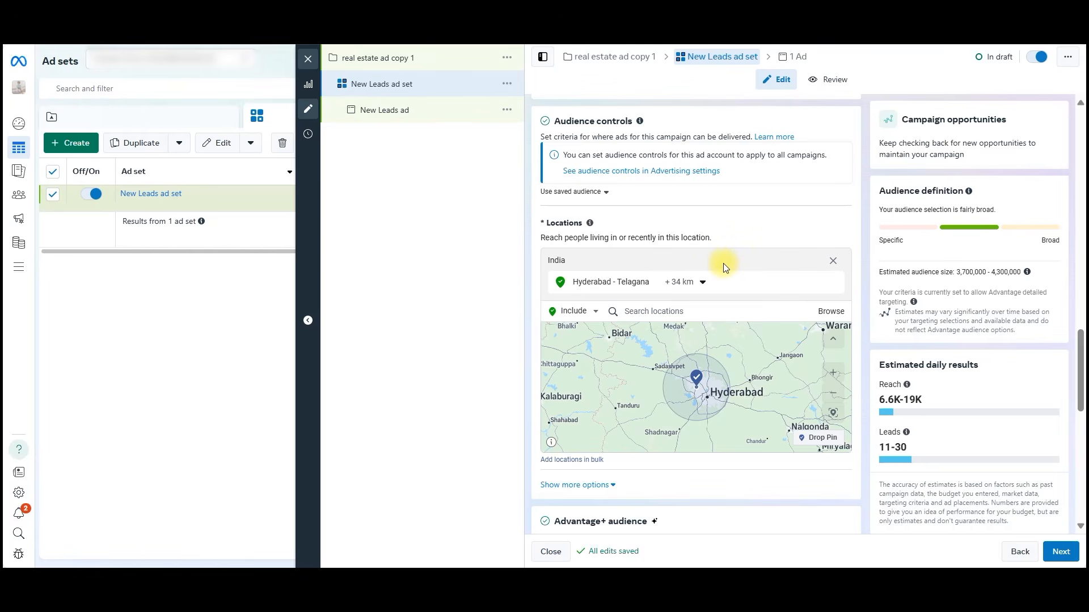
# Switch the ad set's placements from Advantage+ placements to Manual placements and view the platform options.
pyautogui.scroll(-1, 730, 483)
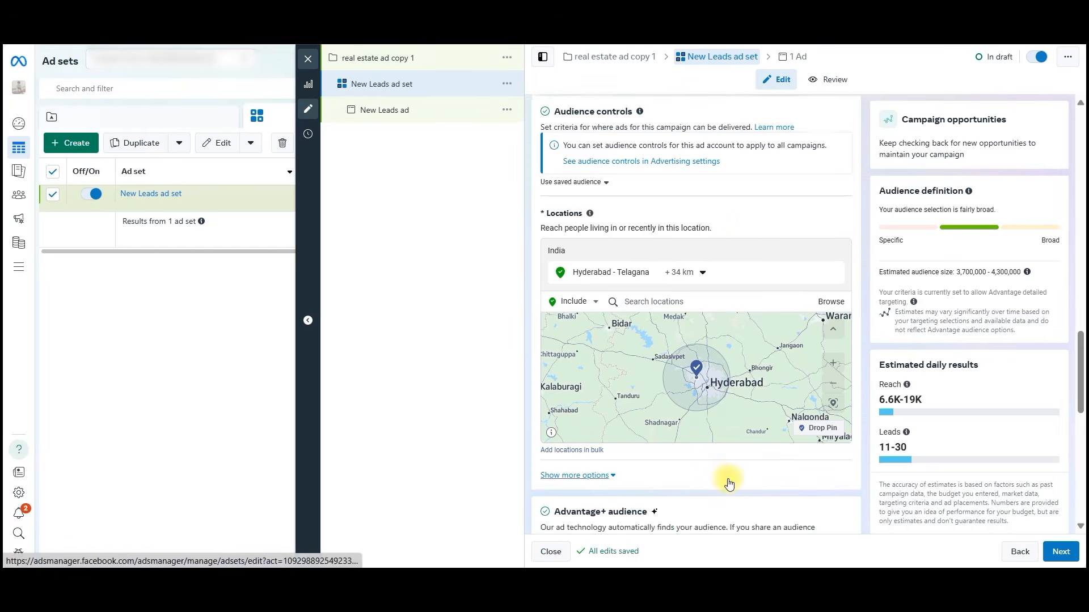
pyautogui.scroll(-10, 730, 483)
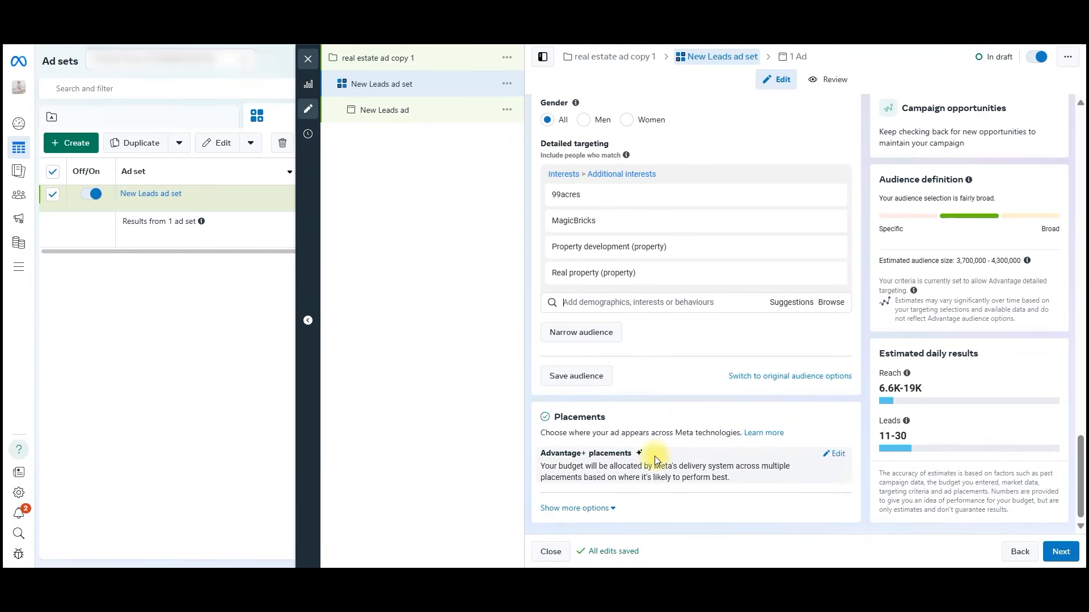
pyautogui.moveTo(811, 465)
pyautogui.click(838, 456)
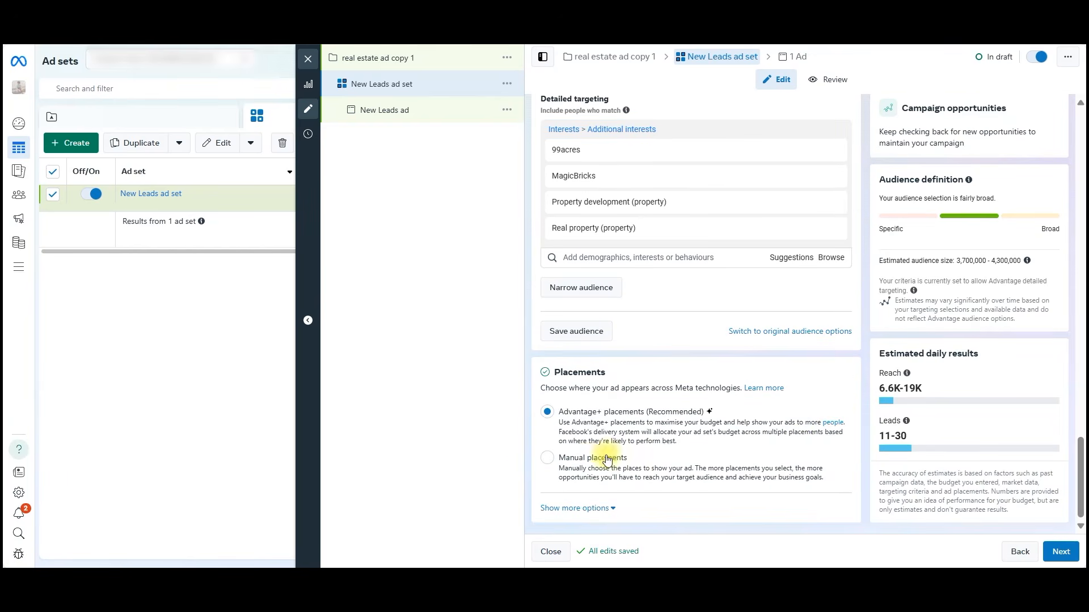
pyautogui.click(607, 460)
pyautogui.scroll(-5, 691, 397)
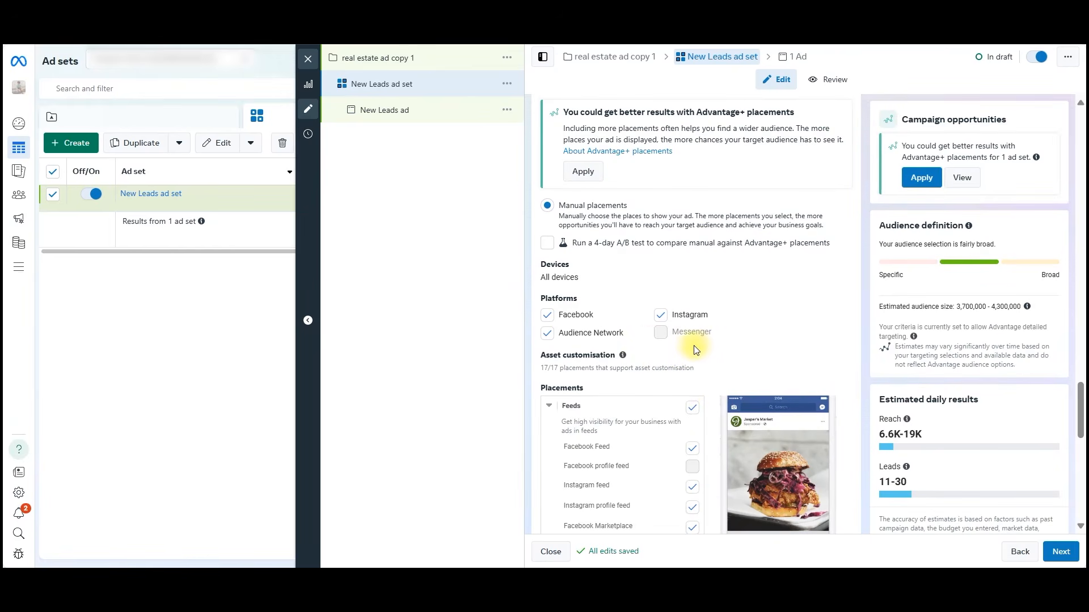
# Exclude the Audience Network platform and the Instagram Explore home placement from the ad set's manual placements.
pyautogui.click(547, 333)
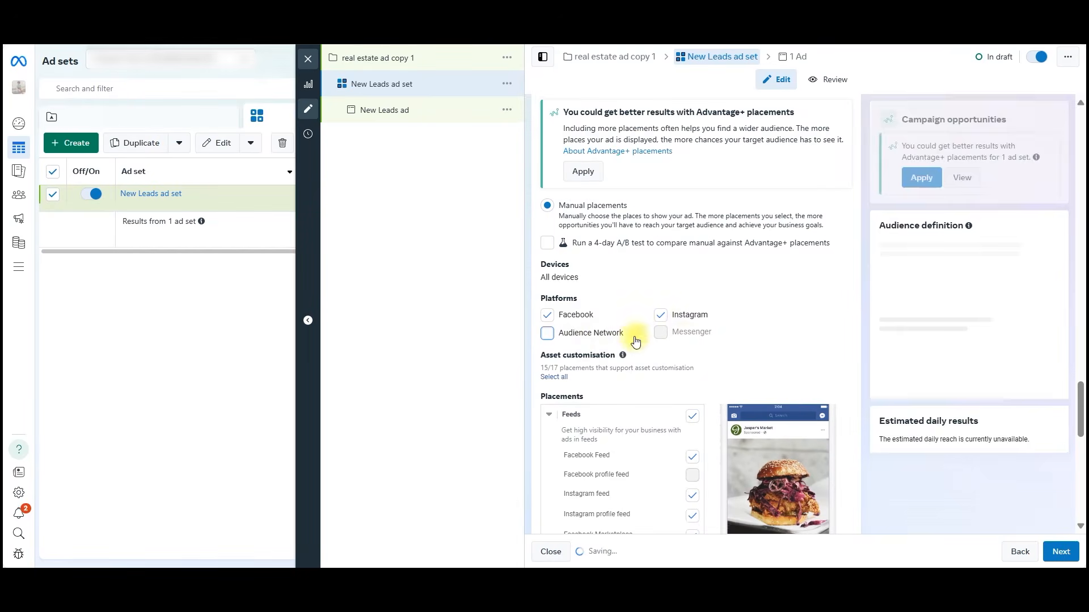
pyautogui.scroll(-2, 713, 372)
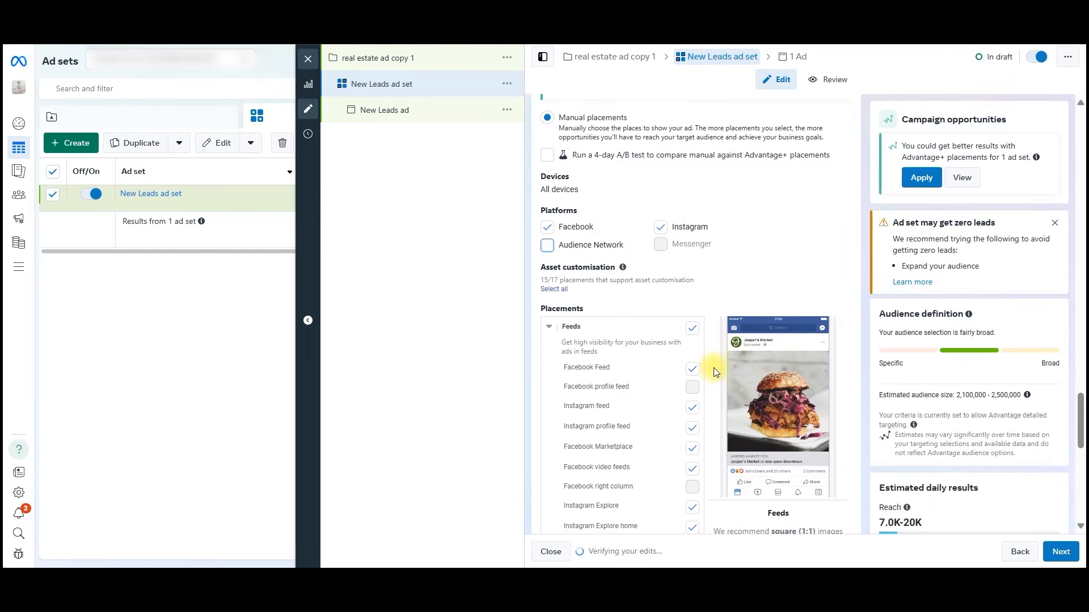
pyautogui.scroll(-1, 714, 368)
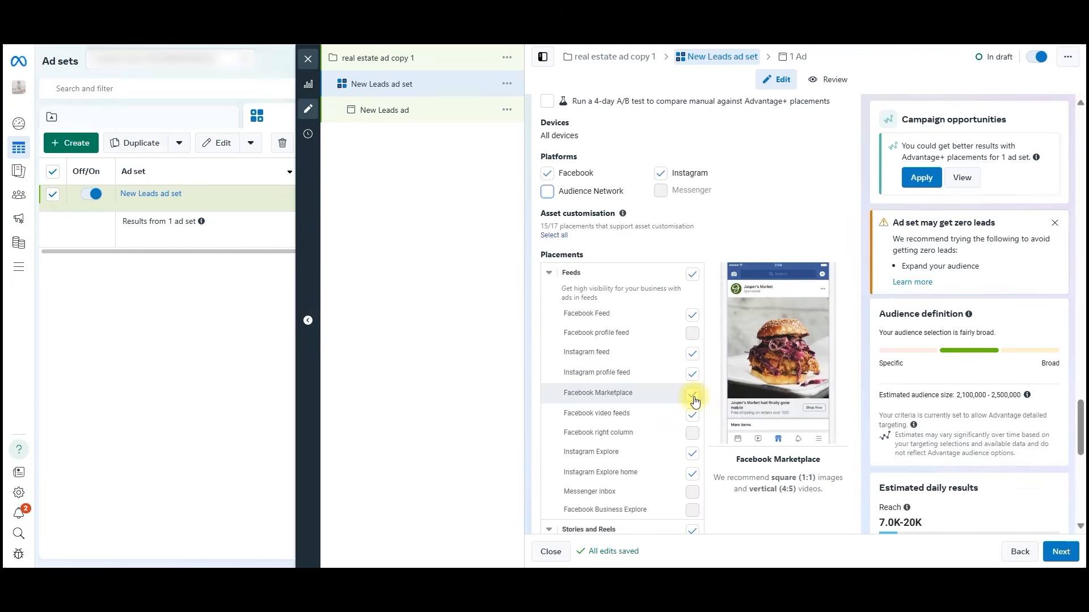
pyautogui.click(692, 474)
# Exclude Instagram Stories and Facebook Stories from the Stories and Reels placements, and continue to the ad level.
pyautogui.scroll(-3, 684, 409)
pyautogui.scroll(-3, 684, 397)
pyautogui.scroll(-1, 681, 314)
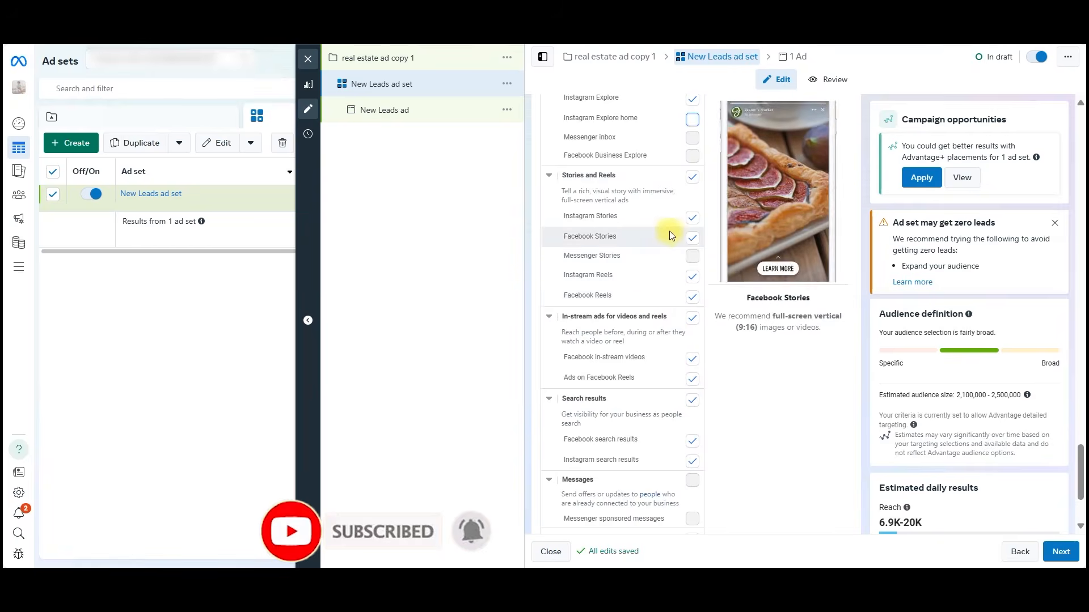
pyautogui.click(696, 222)
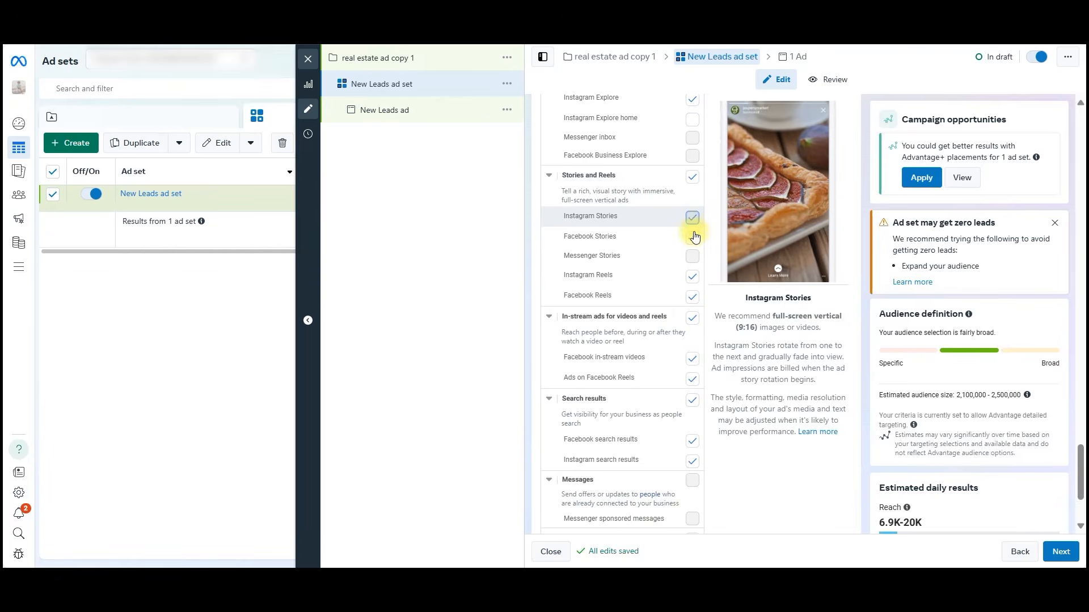
pyautogui.click(693, 236)
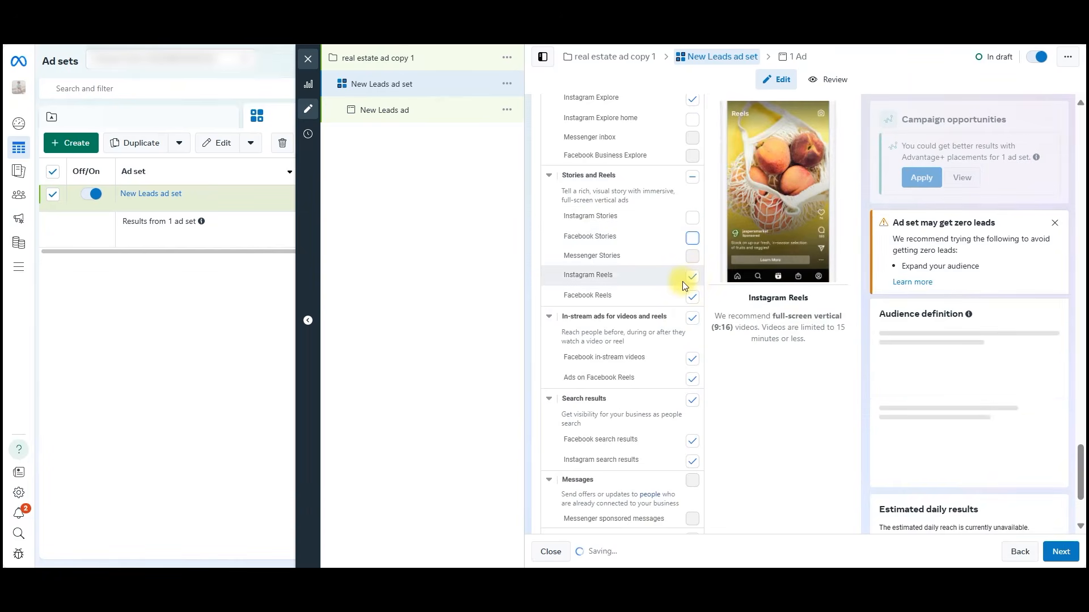
pyautogui.scroll(-1, 680, 282)
pyautogui.scroll(-1, 680, 282)
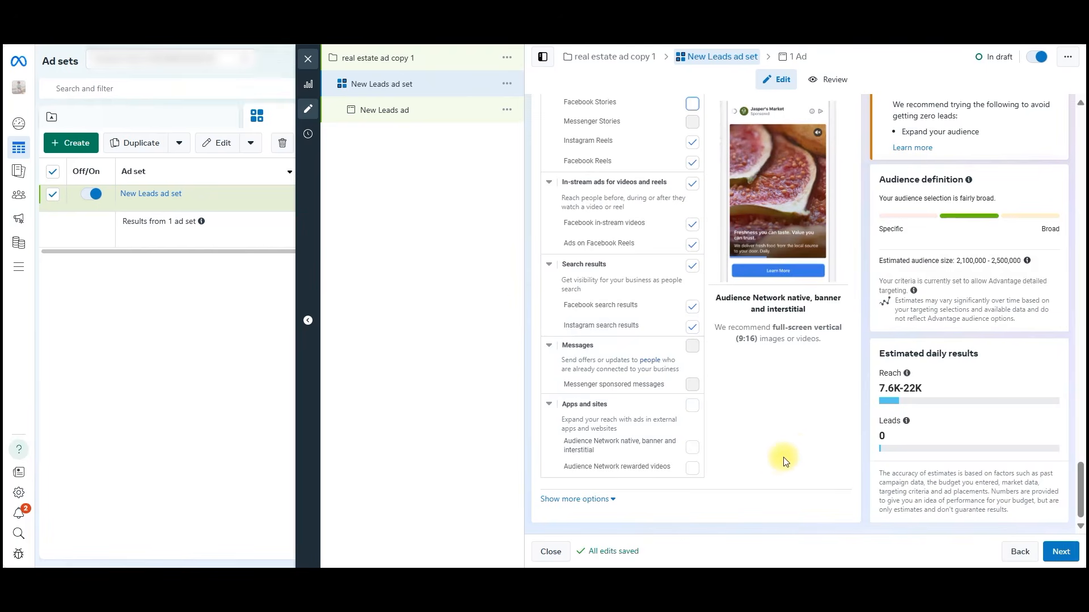
pyautogui.click(1058, 553)
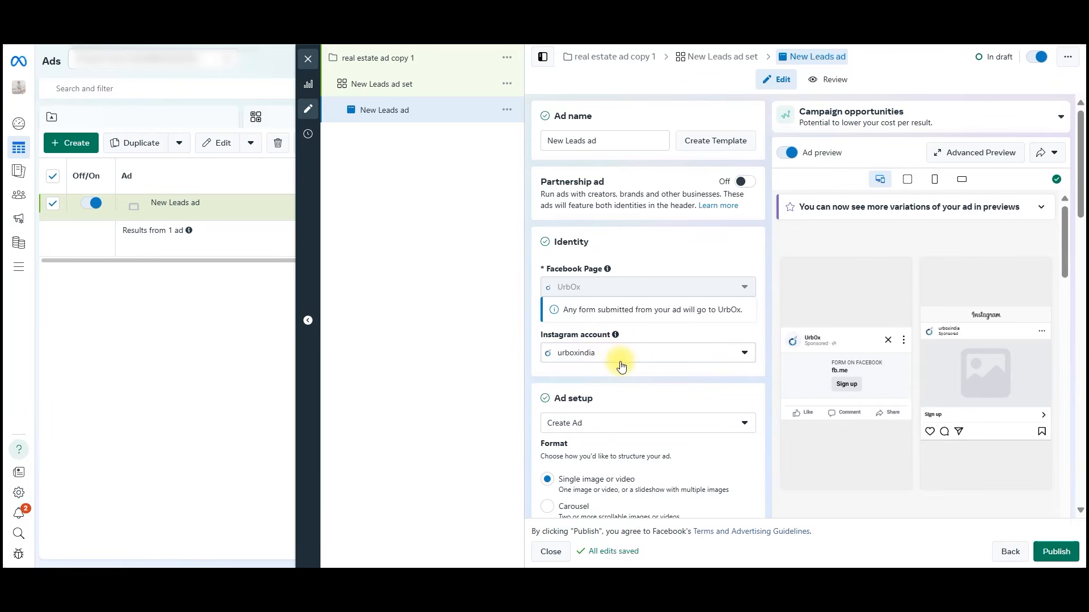
# Upload the 1080 × 1080 "Open Plots for Sale Shadnagar" image as the ad creative's media and select it.
pyautogui.moveTo(617, 335)
pyautogui.scroll(-2, 594, 366)
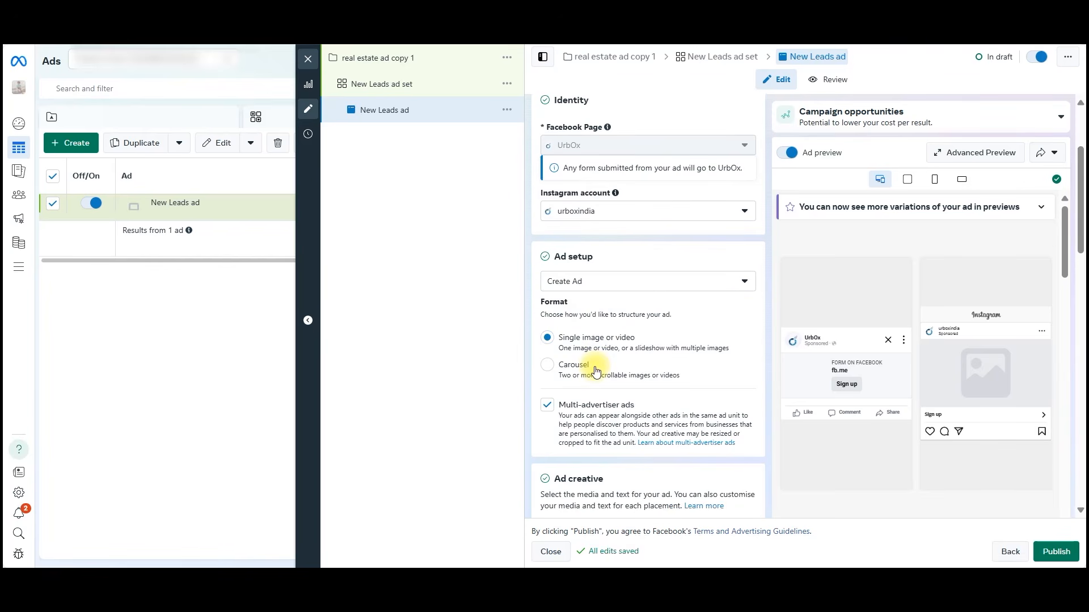
pyautogui.scroll(1, 606, 366)
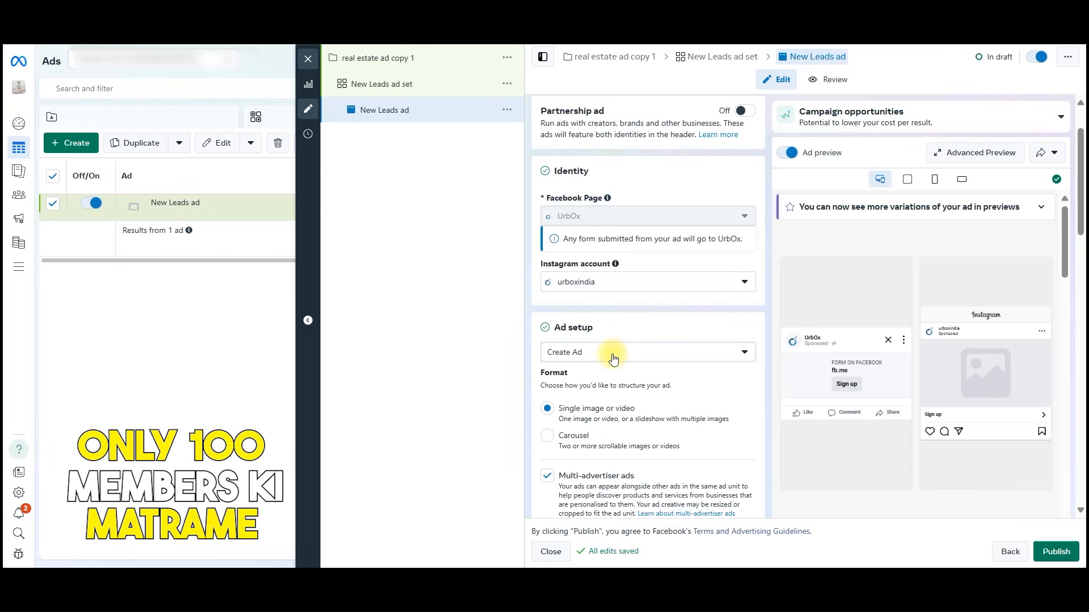
pyautogui.scroll(-1, 613, 358)
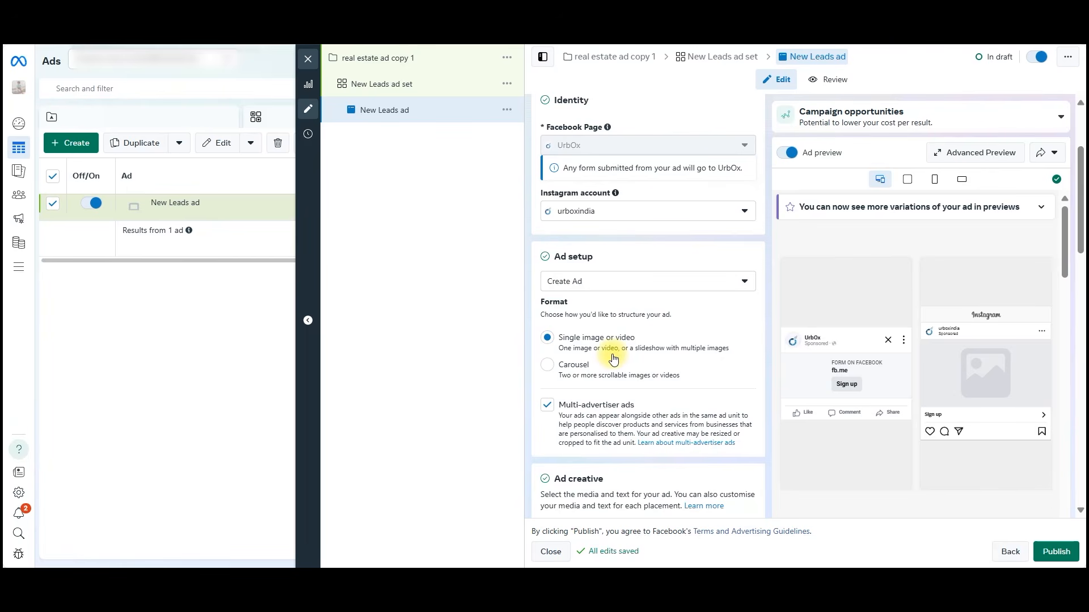
pyautogui.scroll(-5, 613, 358)
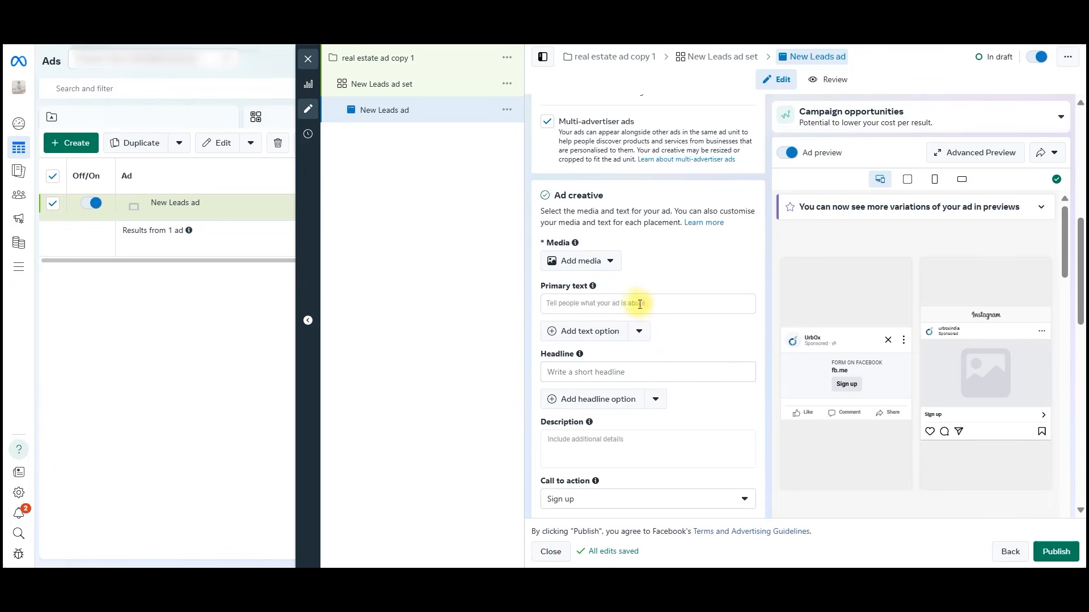
pyautogui.click(594, 270)
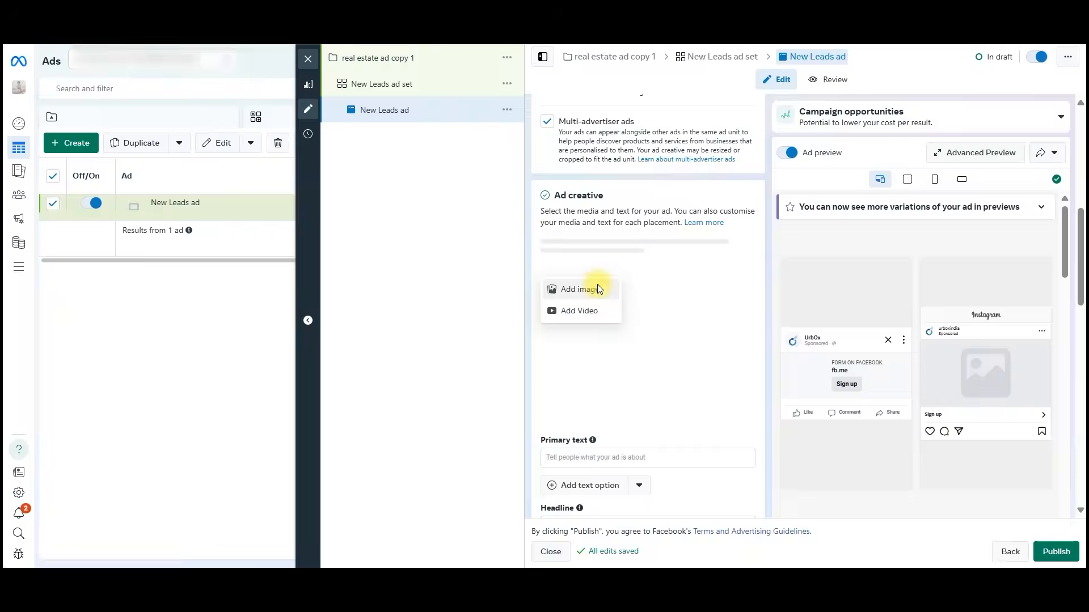
pyautogui.click(597, 286)
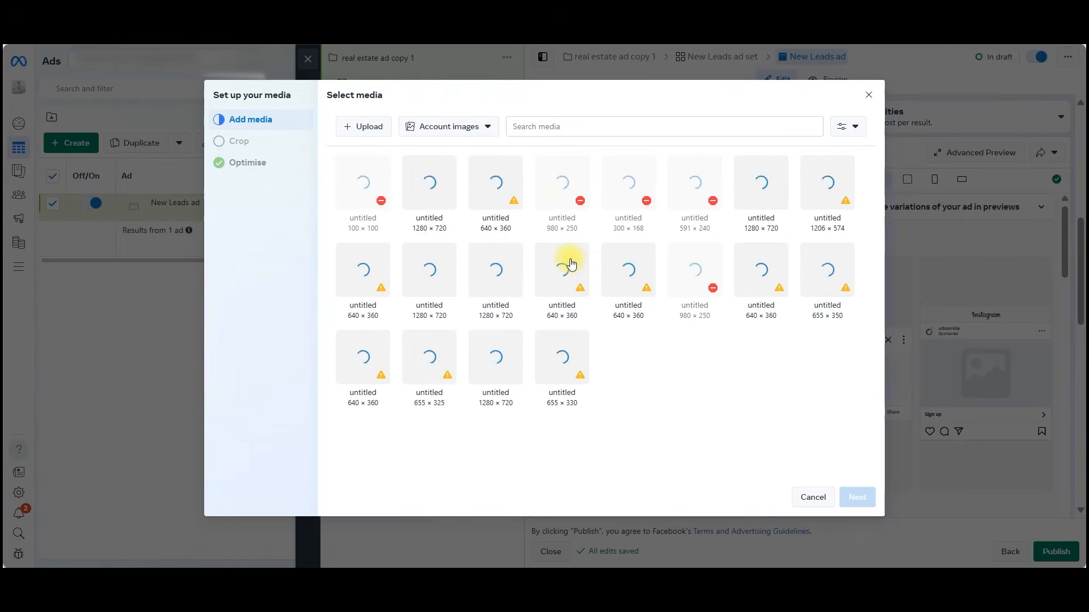
pyautogui.click(359, 131)
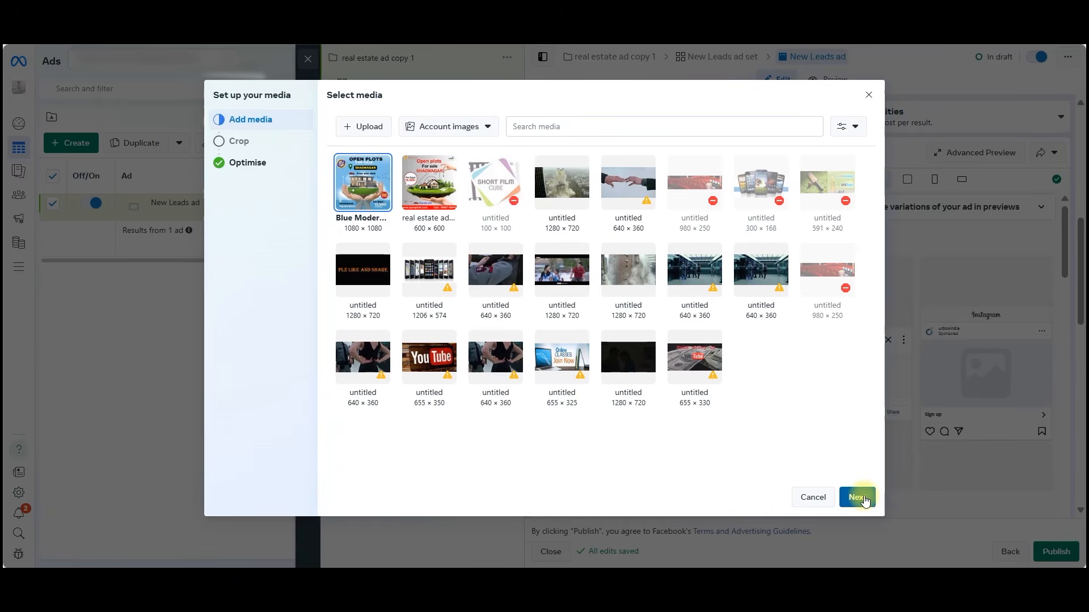
# Accept the Original, 9:16 and 1.91:1 crops for the placements and finish the media setup without changing the creative enhancements.
pyautogui.click(857, 497)
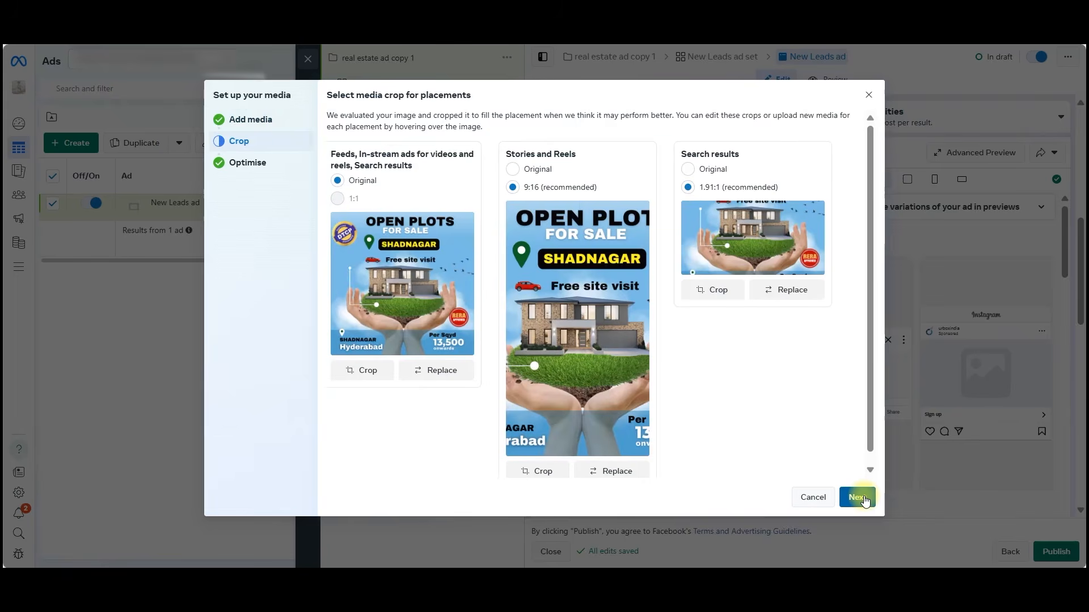
pyautogui.click(858, 497)
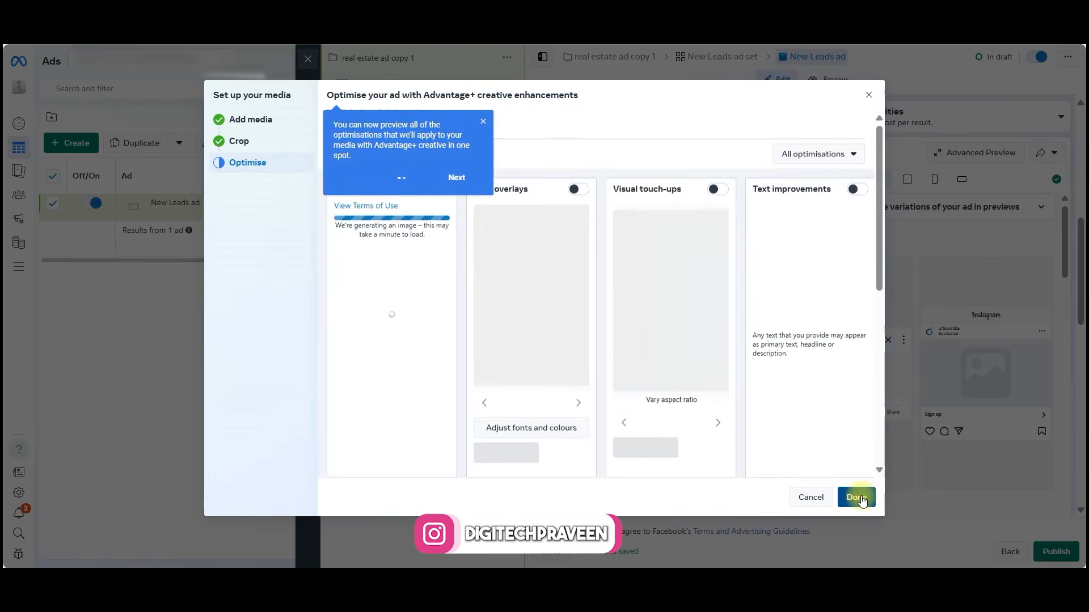
pyautogui.click(858, 497)
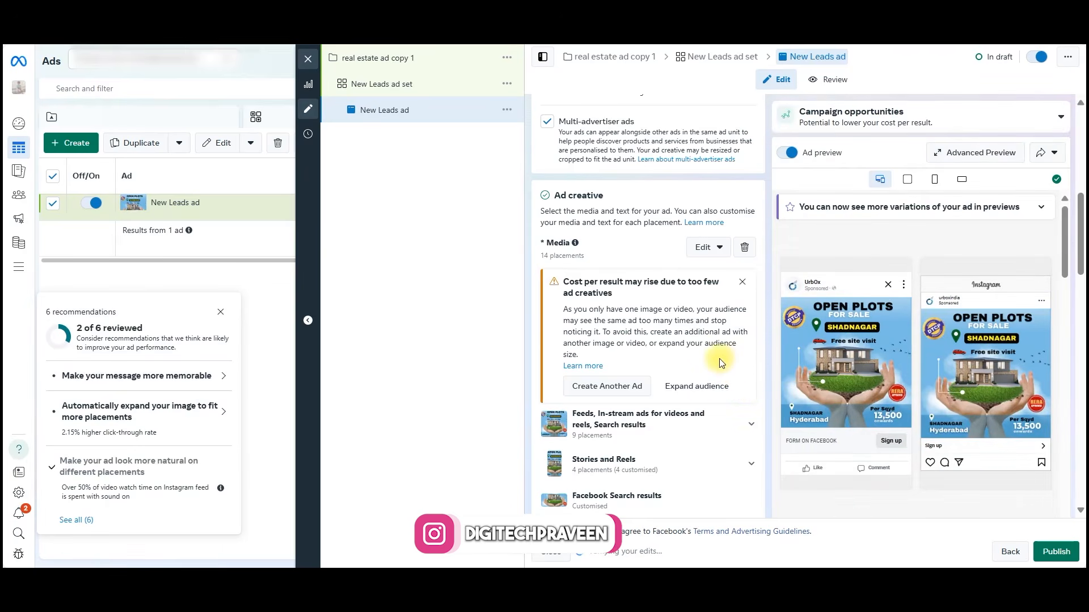
# Enter "Buy Villa plots in Shadnagar contact us now" as the ad's primary text.
pyautogui.scroll(-4, 703, 356)
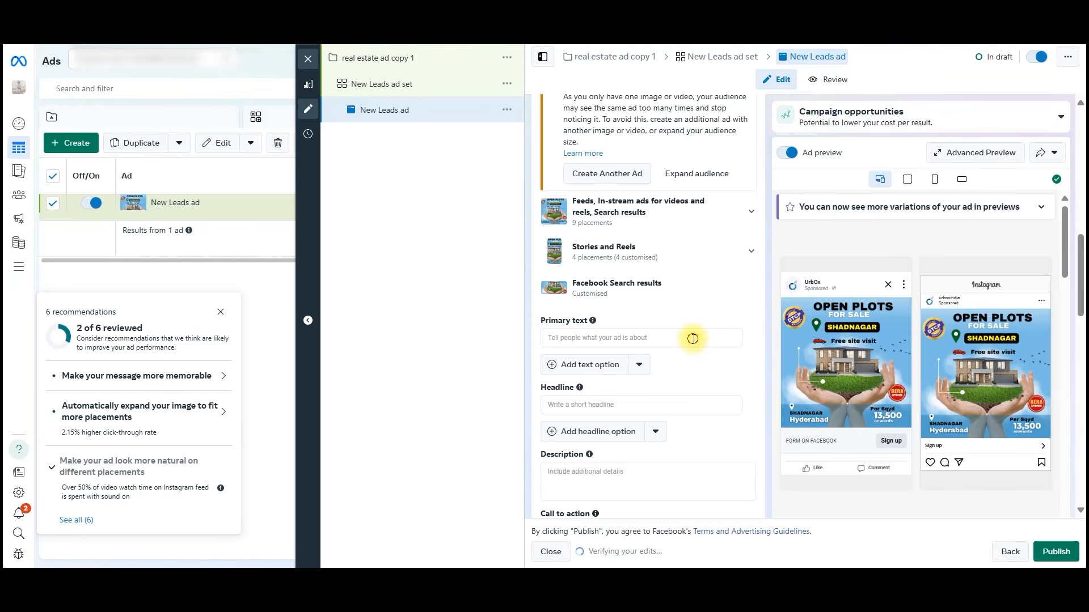
pyautogui.click(693, 338)
pyautogui.write('Buy VIlla plots in Shadnagar')
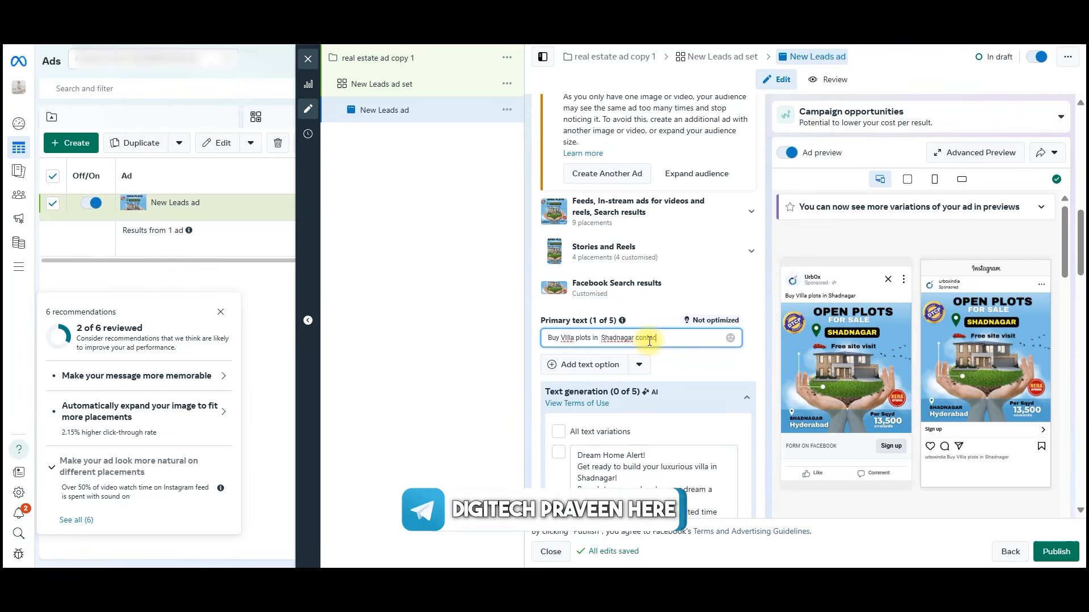
pyautogui.write('ow')
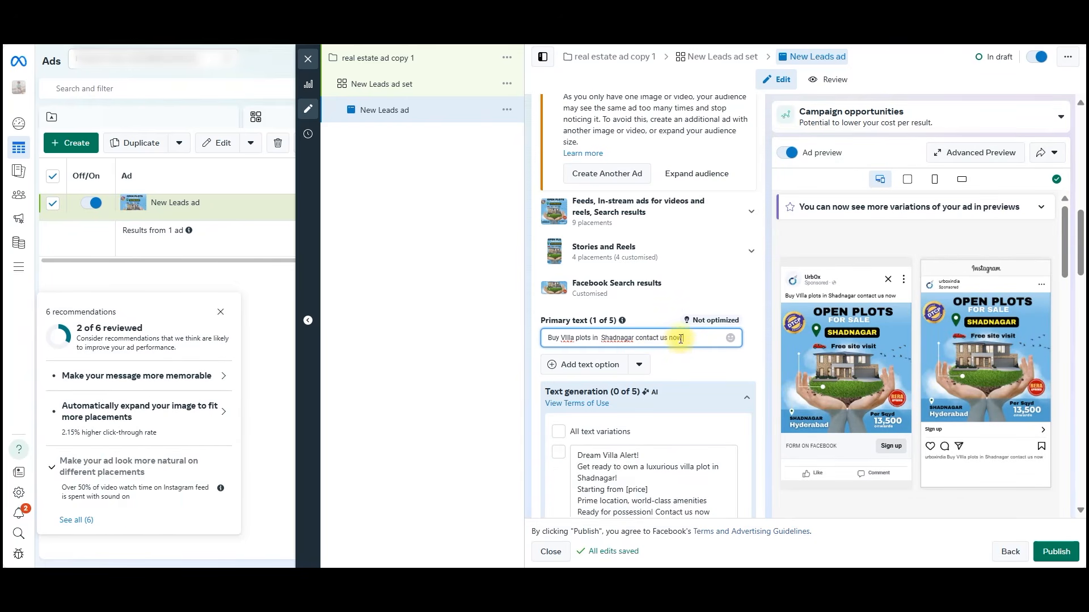
# Copy the primary text "Buy Villa plots in Shadnagar contact us now" into the ad's headline.
pyautogui.scroll(-1, 681, 344)
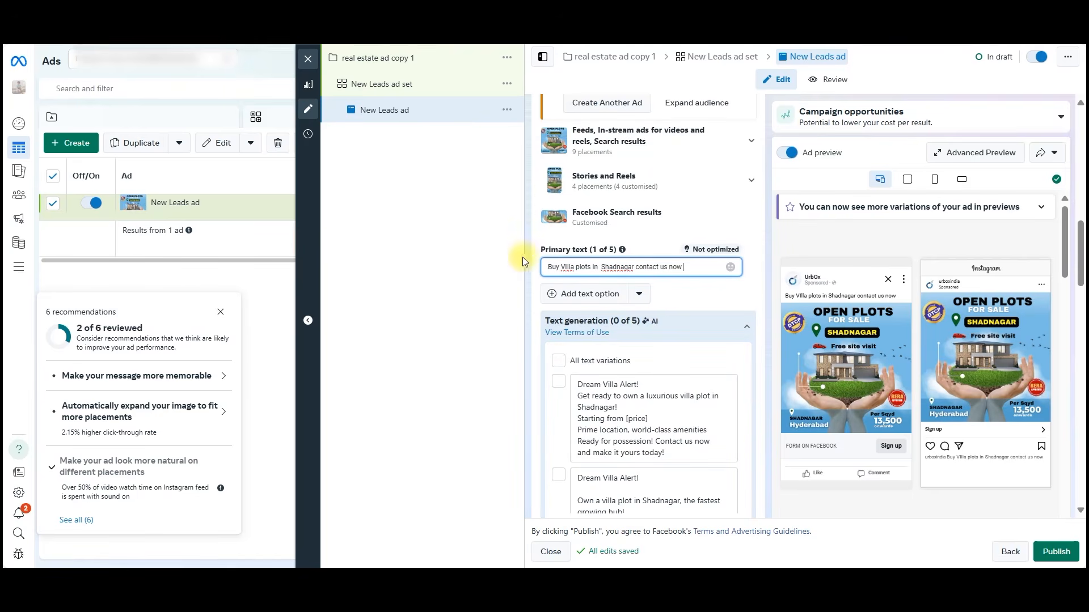
pyautogui.scroll(-2, 530, 242)
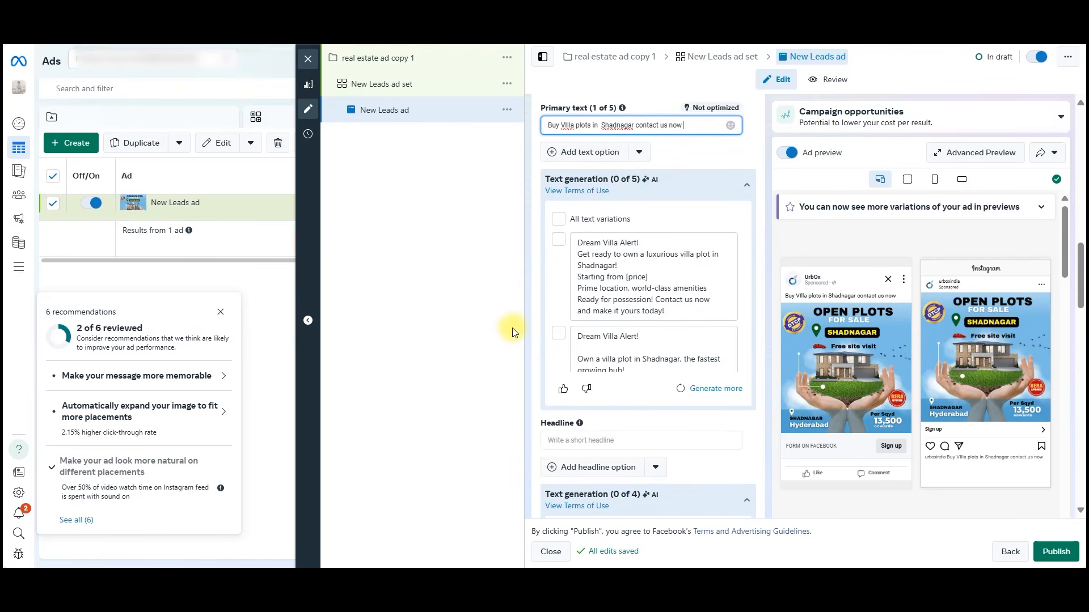
pyautogui.tripleClick(672, 126)
pyautogui.hotkey('ctrl', 'c')
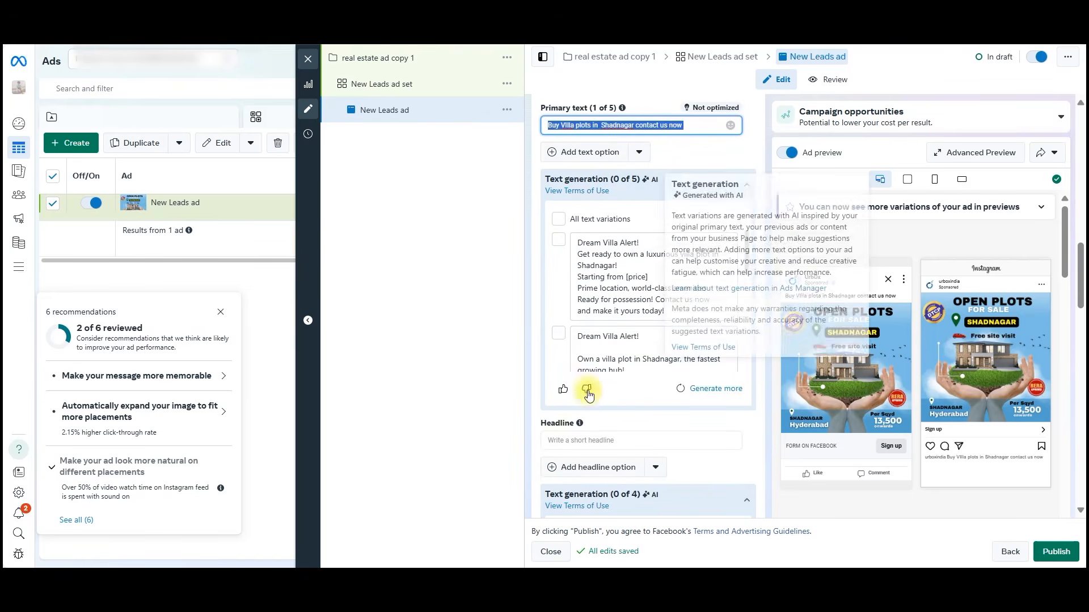
pyautogui.click(581, 444)
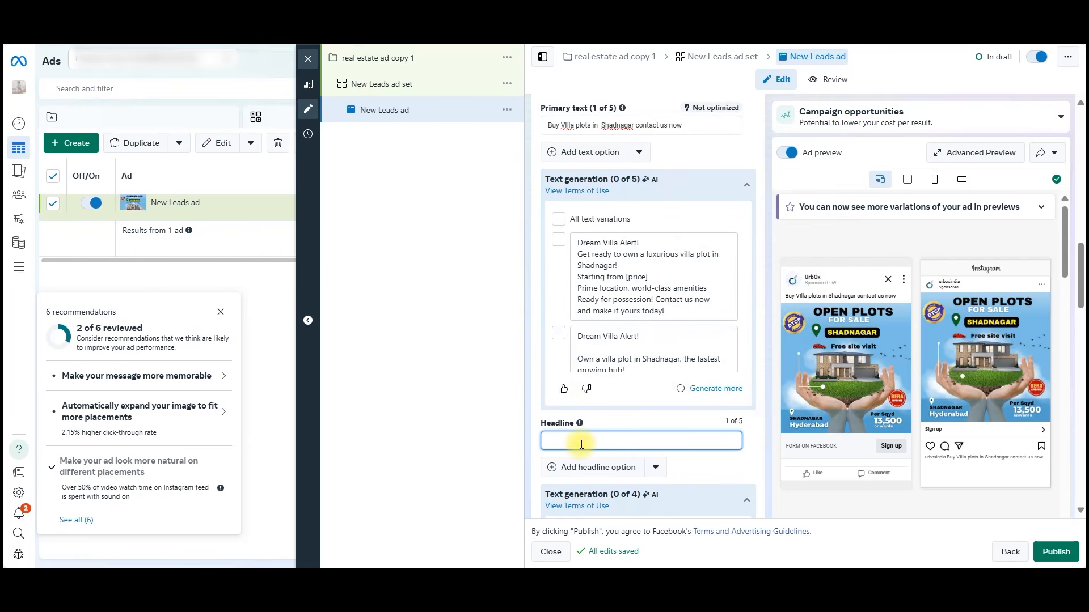
pyautogui.hotkey('ctrl', 'v')
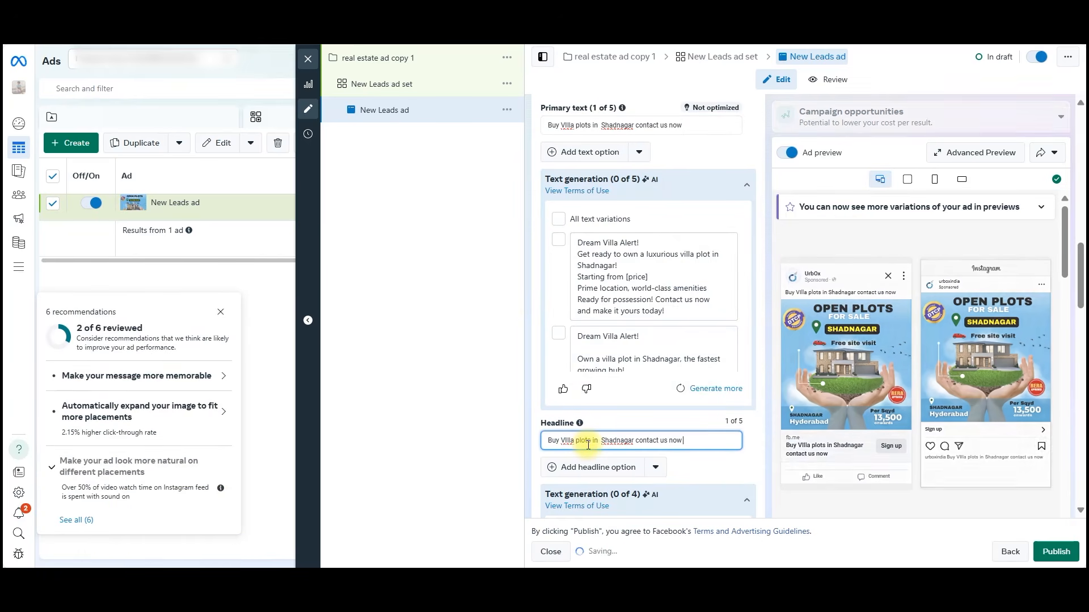
# Review the call-to-action options for the ad and set the call to action to Get quote.
pyautogui.scroll(-1, 685, 449)
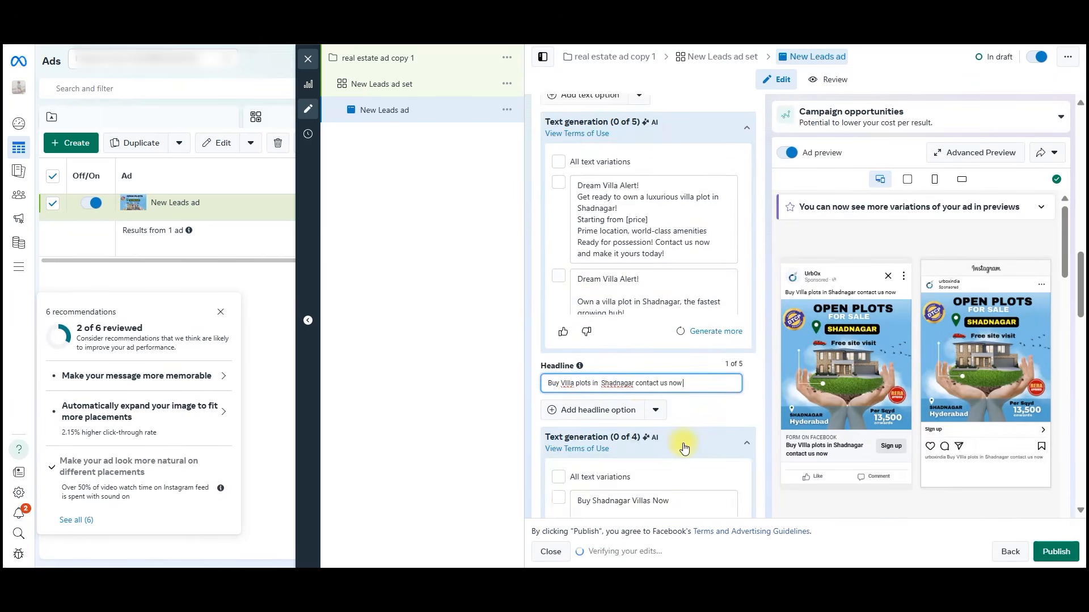
pyautogui.scroll(-2, 684, 442)
pyautogui.scroll(-7, 758, 377)
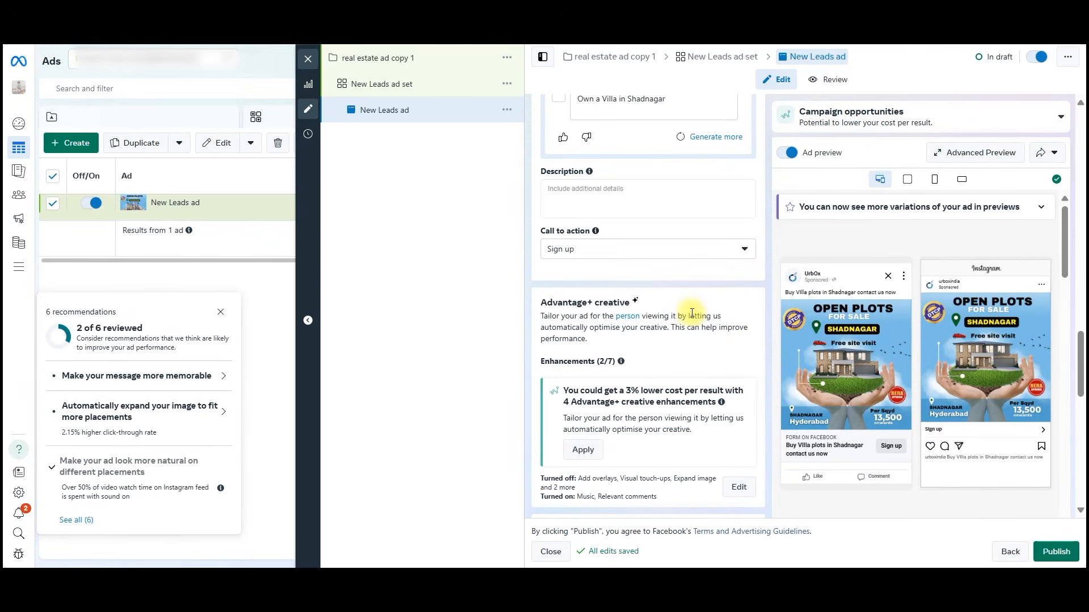
pyautogui.click(617, 254)
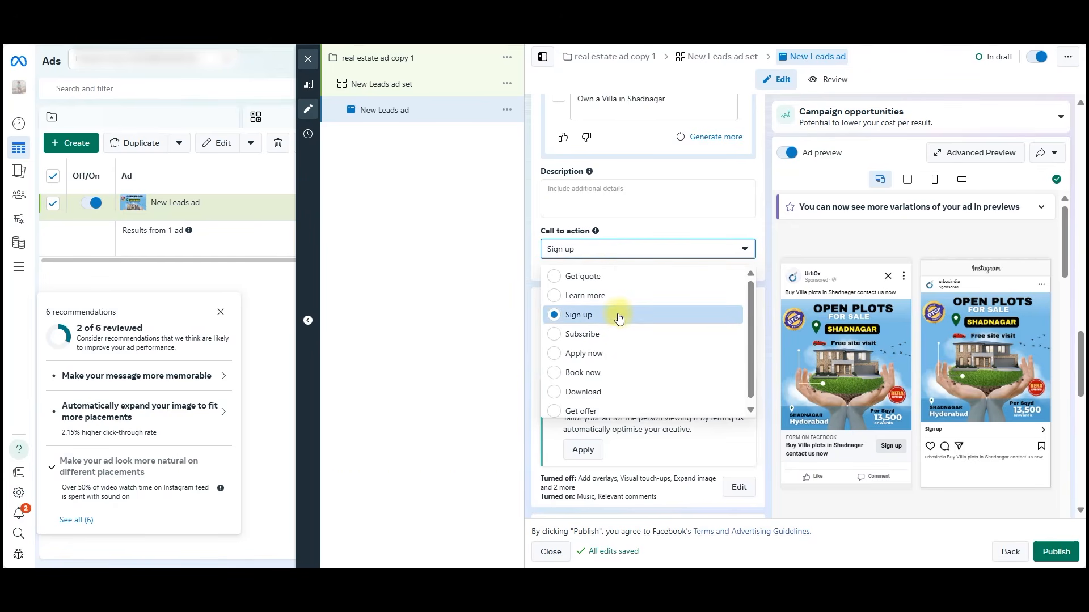
pyautogui.scroll(-1, 606, 294)
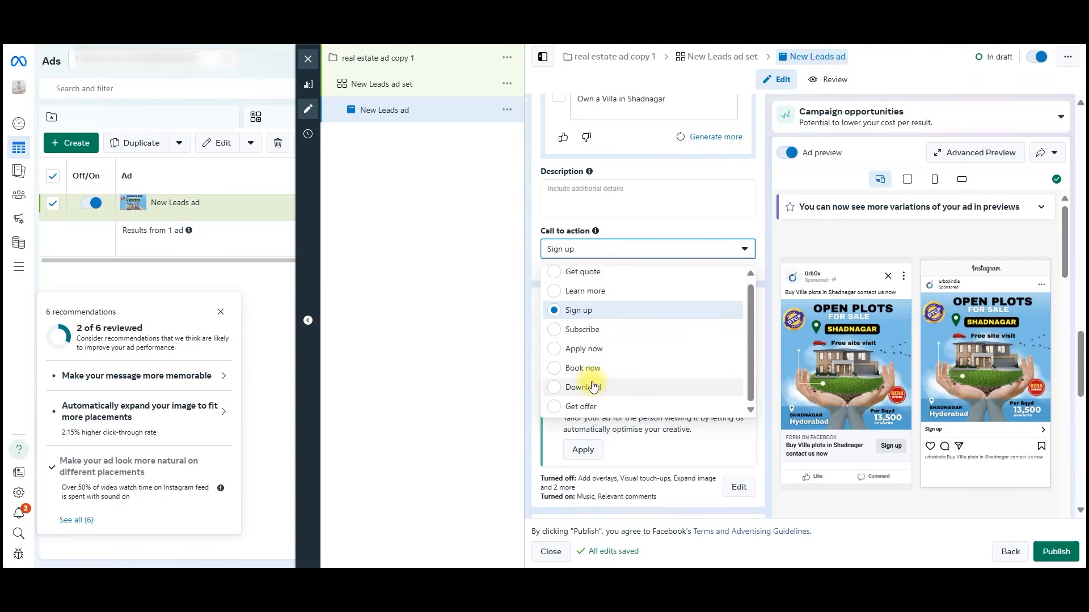
pyautogui.scroll(1, 587, 297)
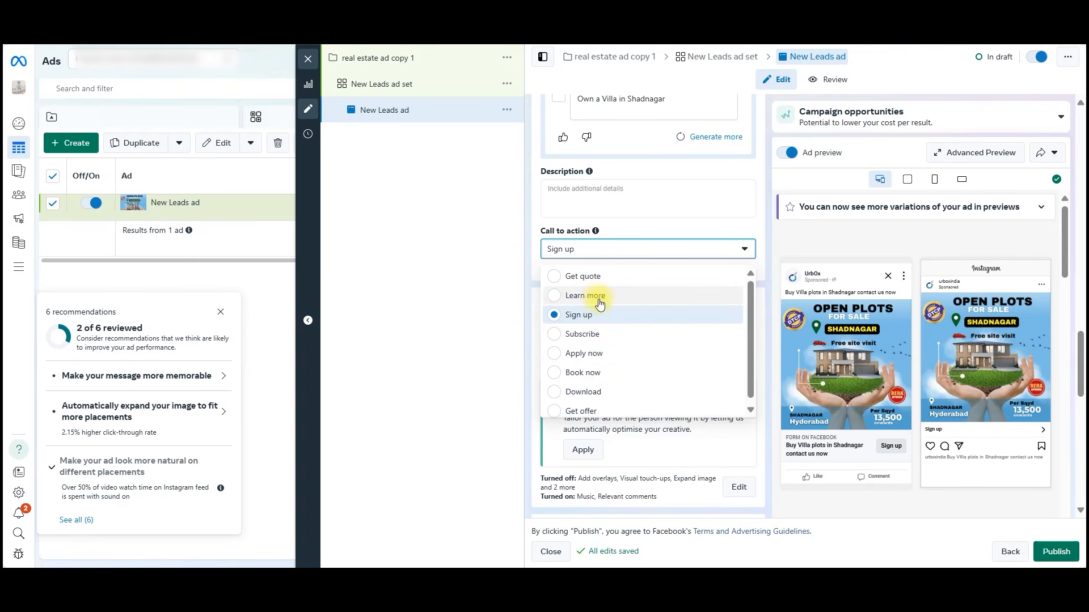
pyautogui.click(583, 278)
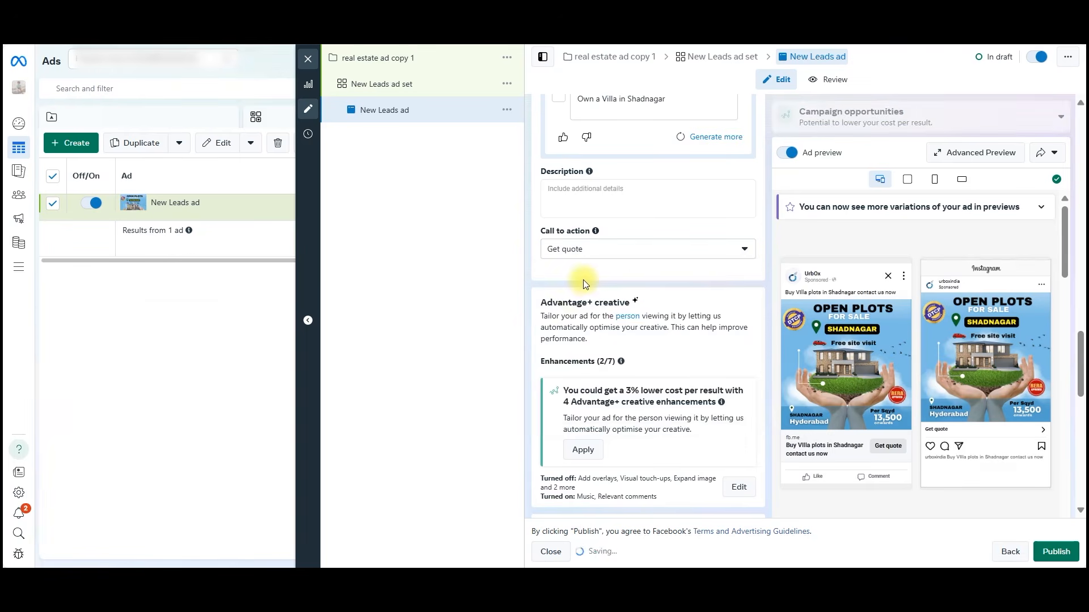
# Start a new instant form for the ad from scratch, keep the More volume form type and continue to the intro.
pyautogui.scroll(-5, 627, 307)
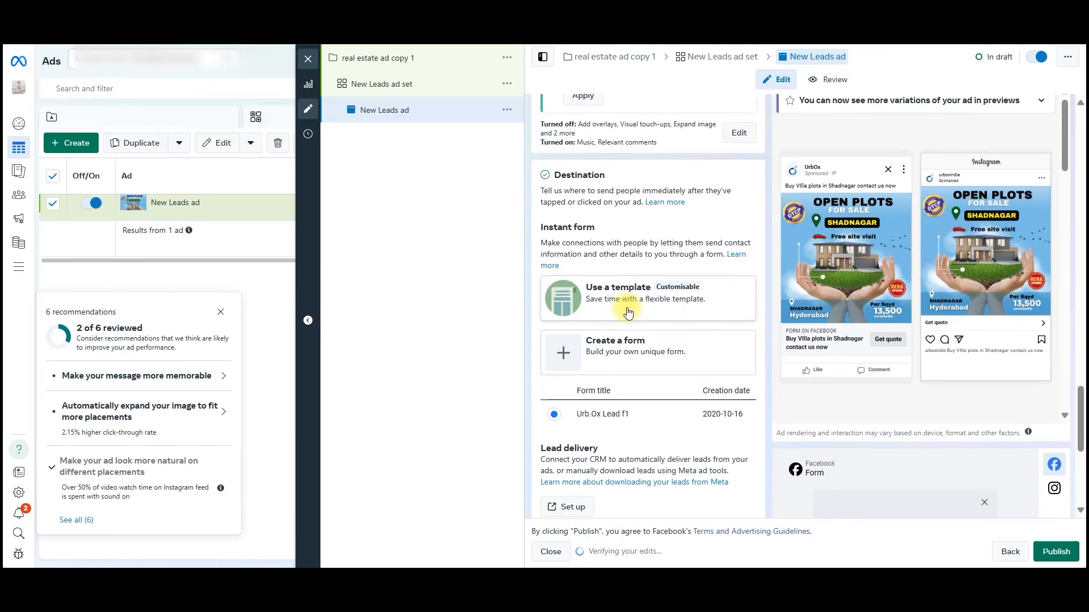
pyautogui.scroll(4, 632, 364)
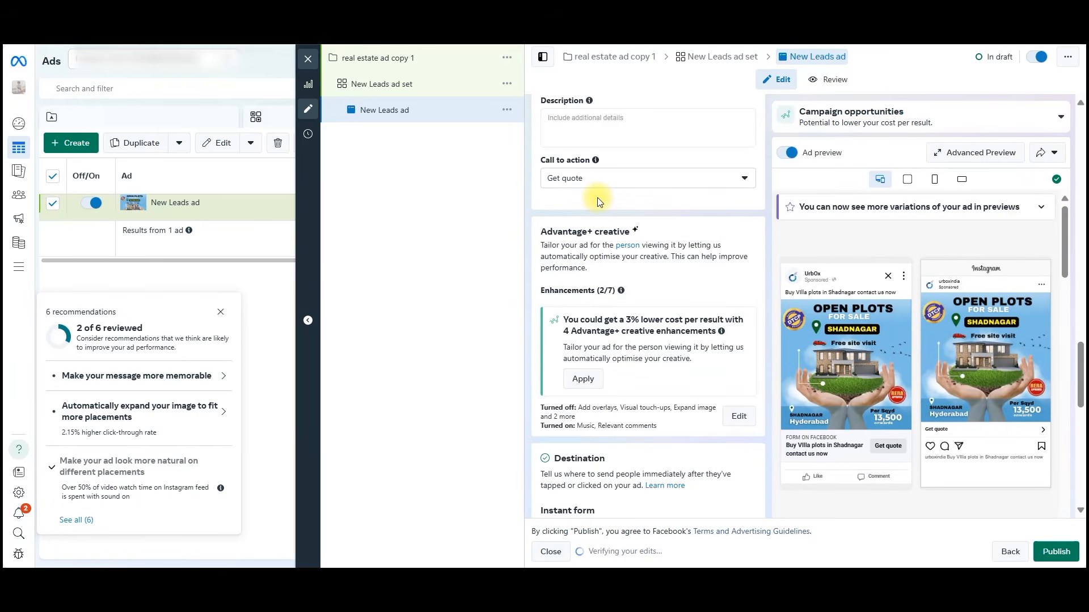
pyautogui.scroll(-6, 597, 199)
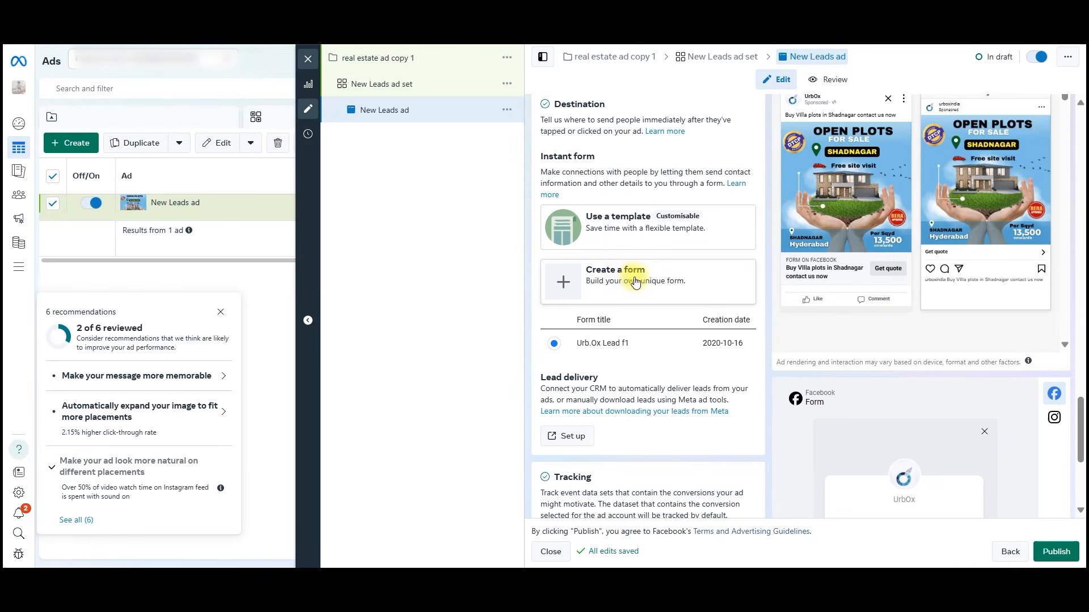
pyautogui.click(627, 281)
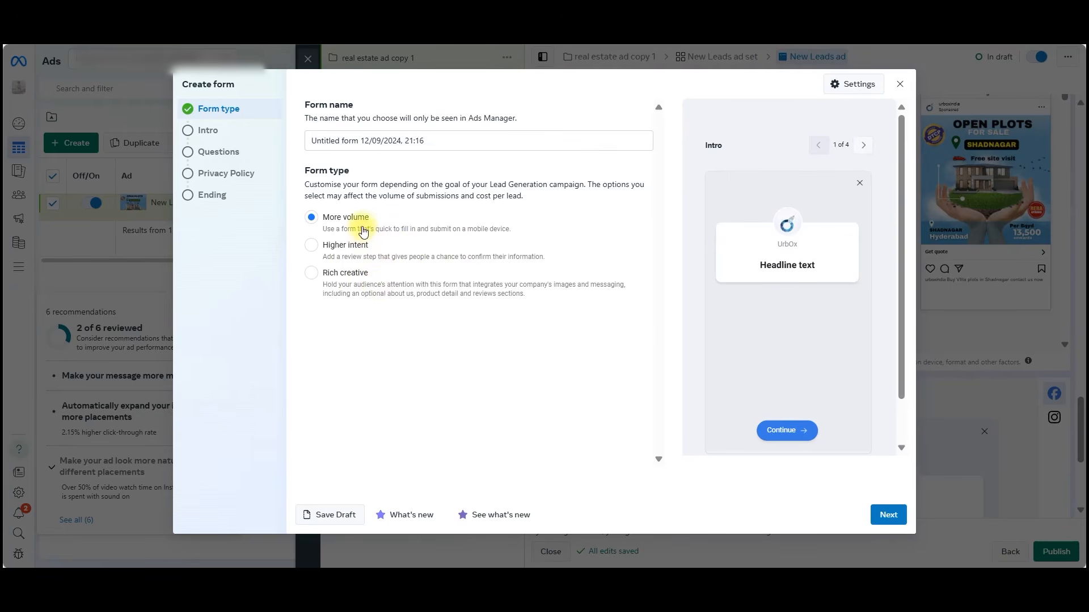
pyautogui.click(881, 517)
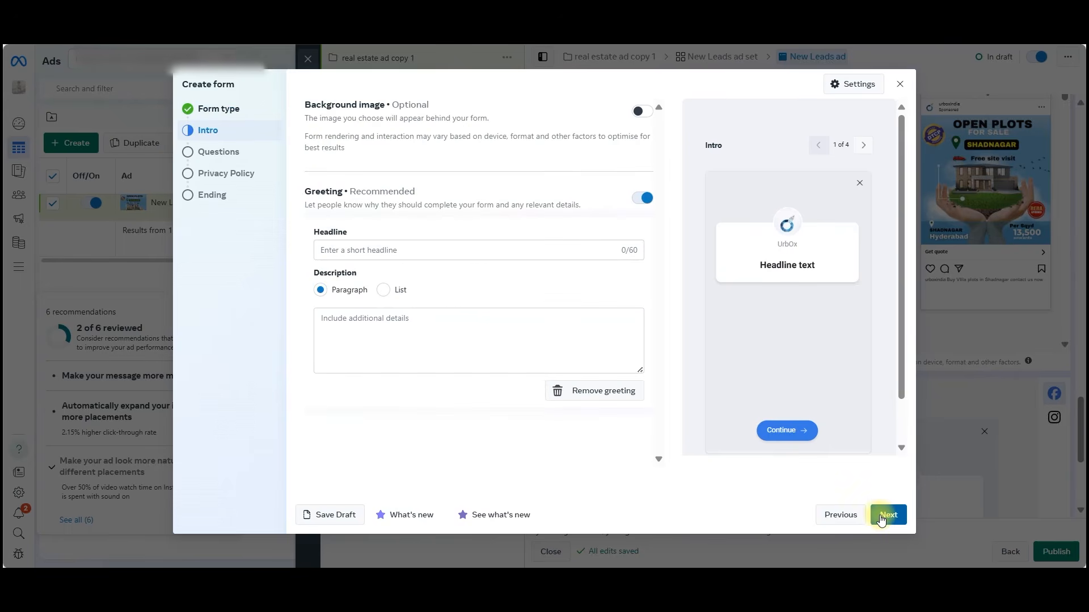
# Enter "Buy Villa Plots in Shadnagar" as both the headline and the description of the form's greeting and continue to the questions.
pyautogui.click(397, 254)
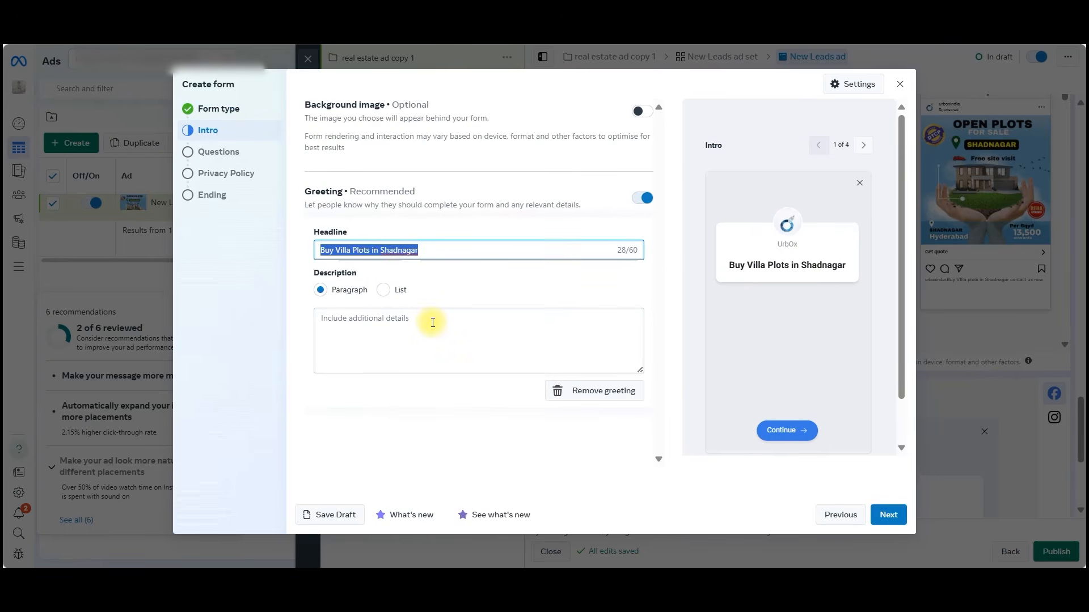
pyautogui.click(397, 250)
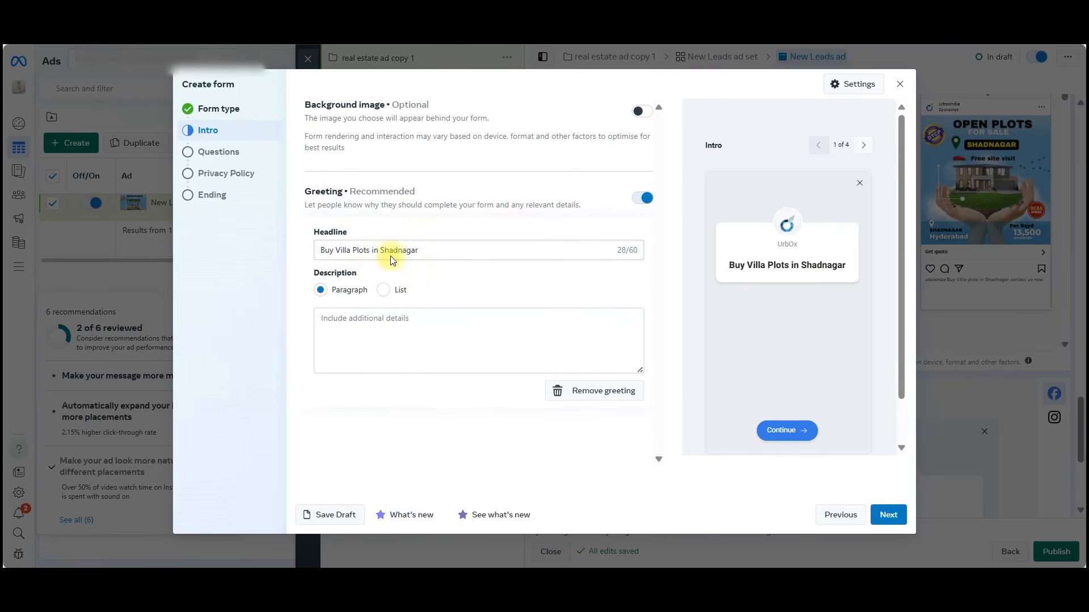
pyautogui.click(403, 333)
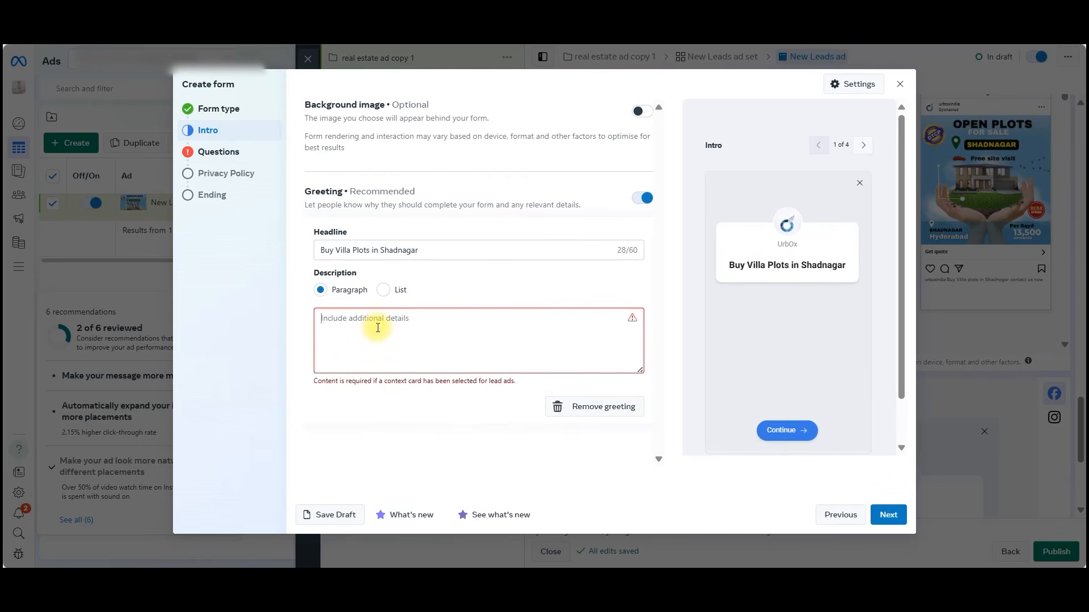
pyautogui.write('Buy Villa Plots in Shadnagar')
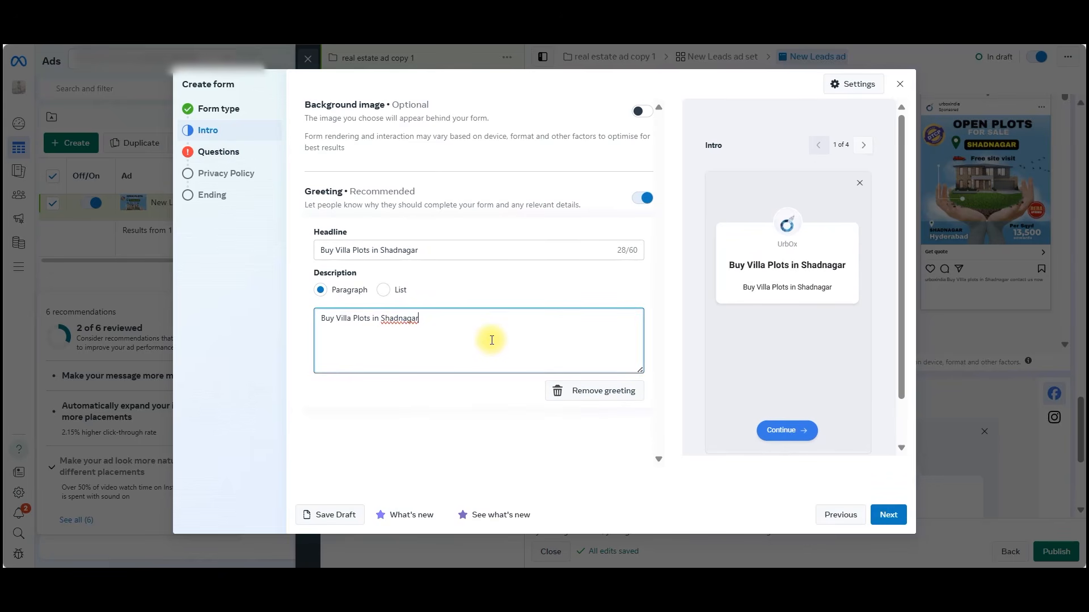
pyautogui.click(882, 525)
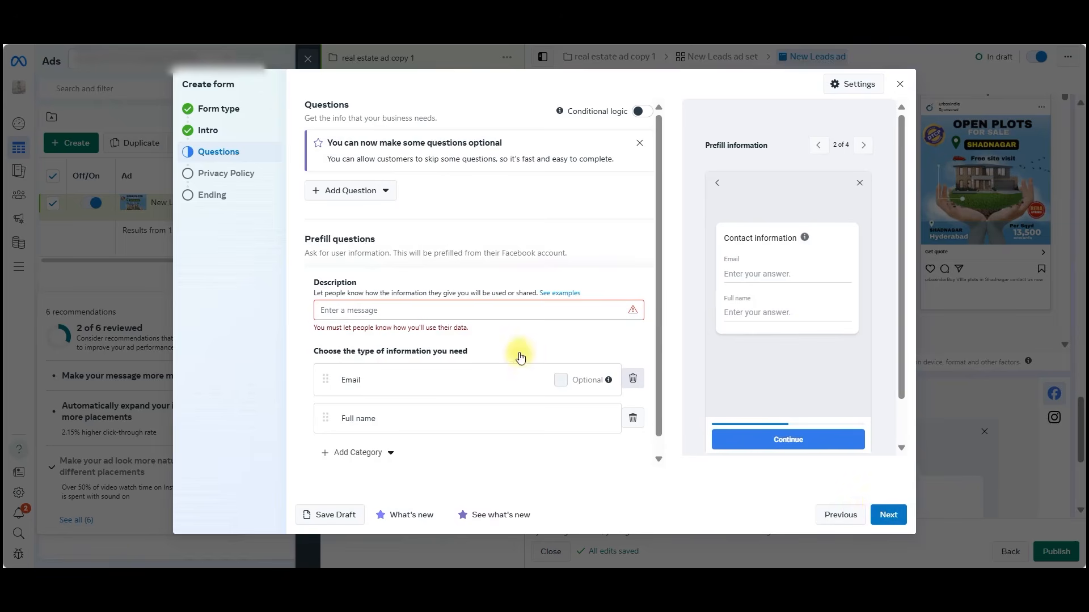
# Enter "Get free quote now" as the prefill questions' description and add the Phone number contact field.
pyautogui.click(429, 313)
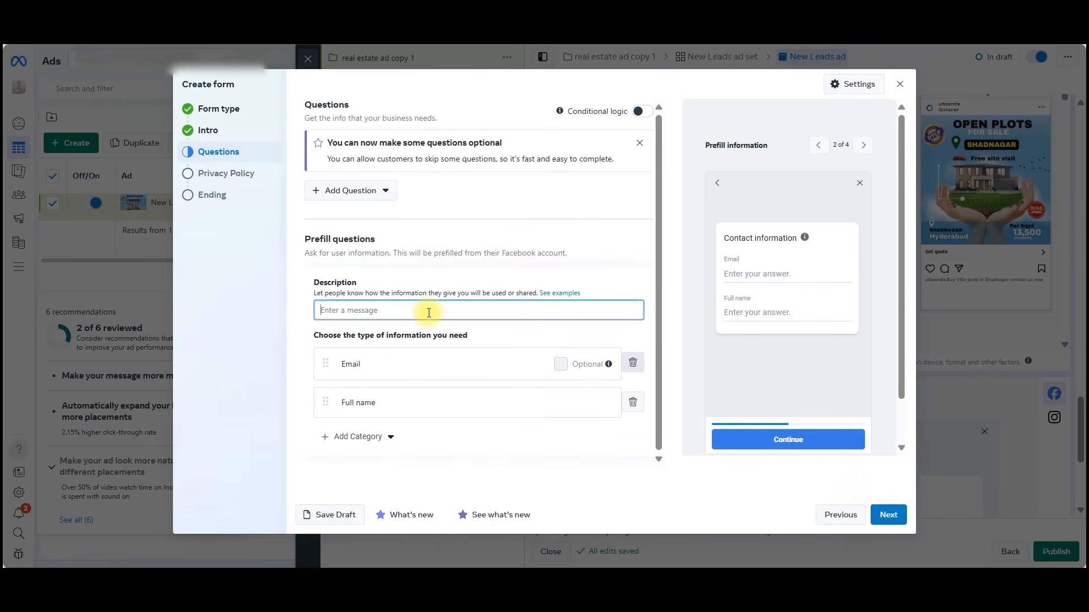
pyautogui.write('Get free quote now')
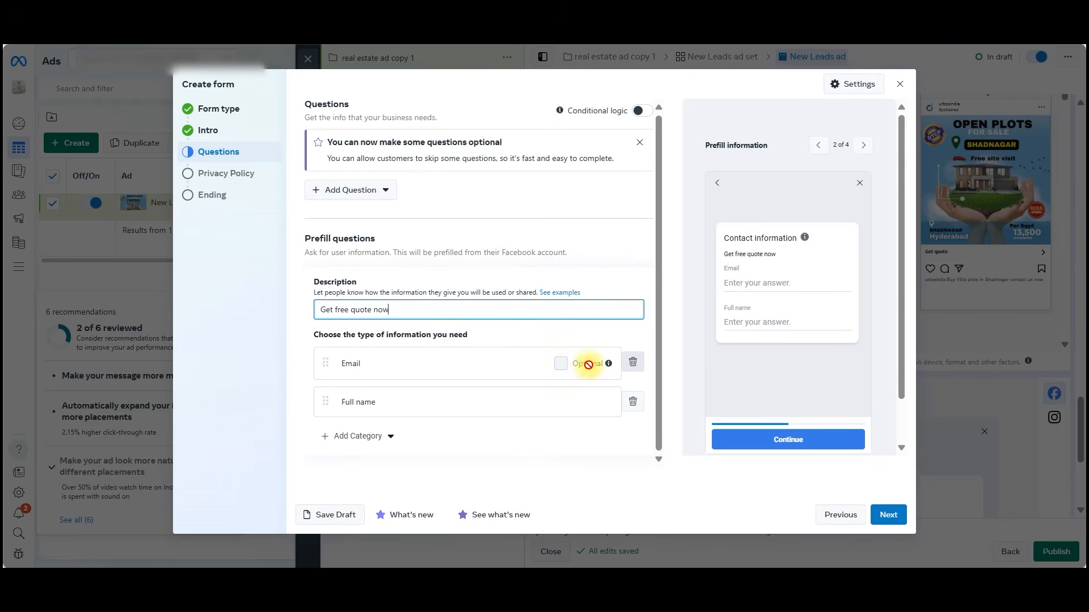
pyautogui.click(374, 441)
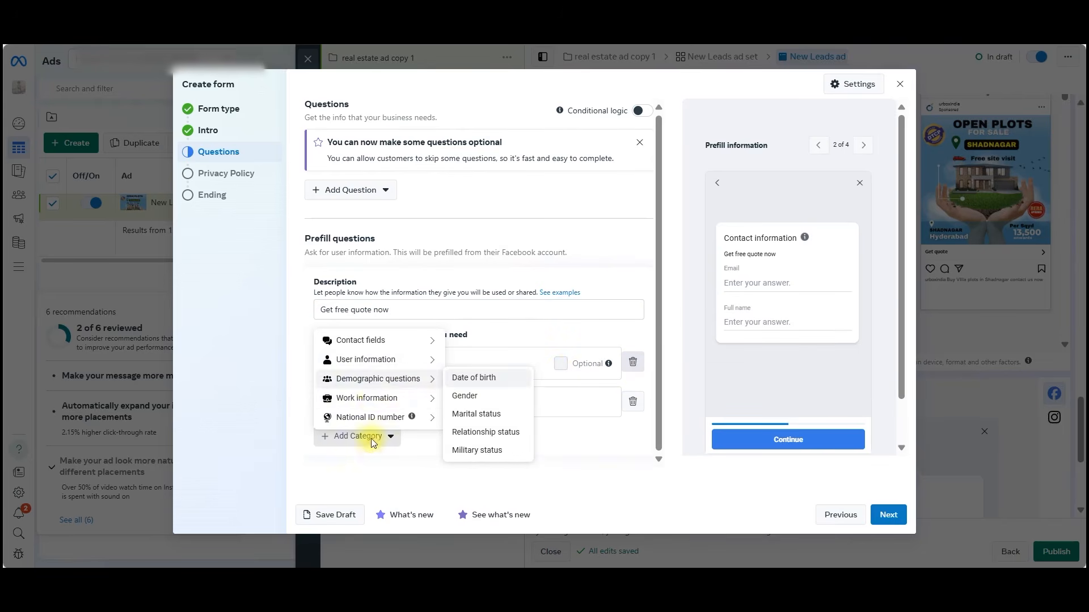
pyautogui.moveTo(381, 359)
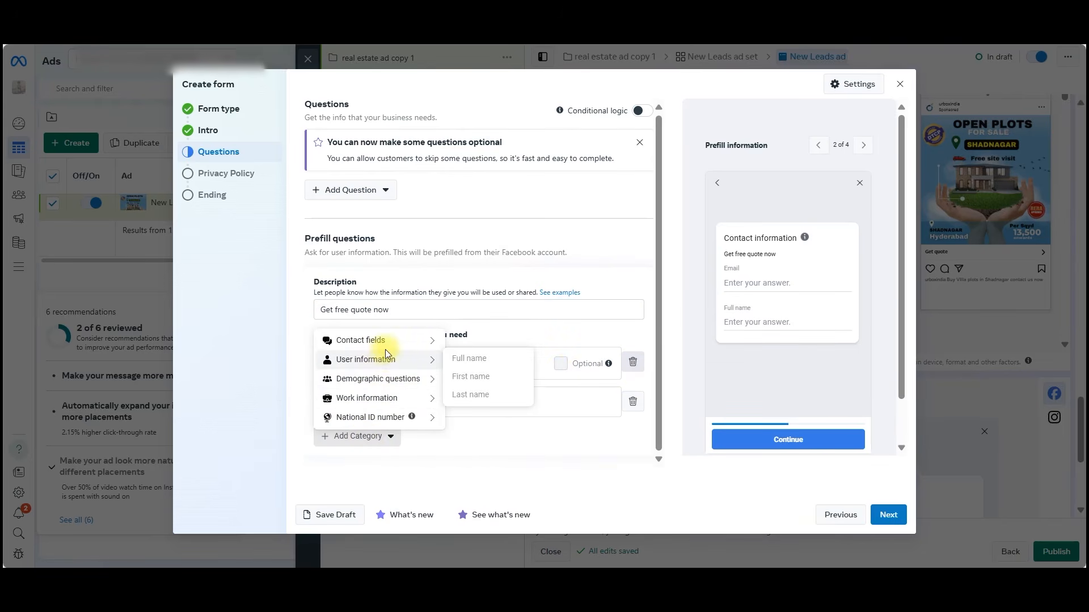
pyautogui.moveTo(397, 341)
pyautogui.click(483, 359)
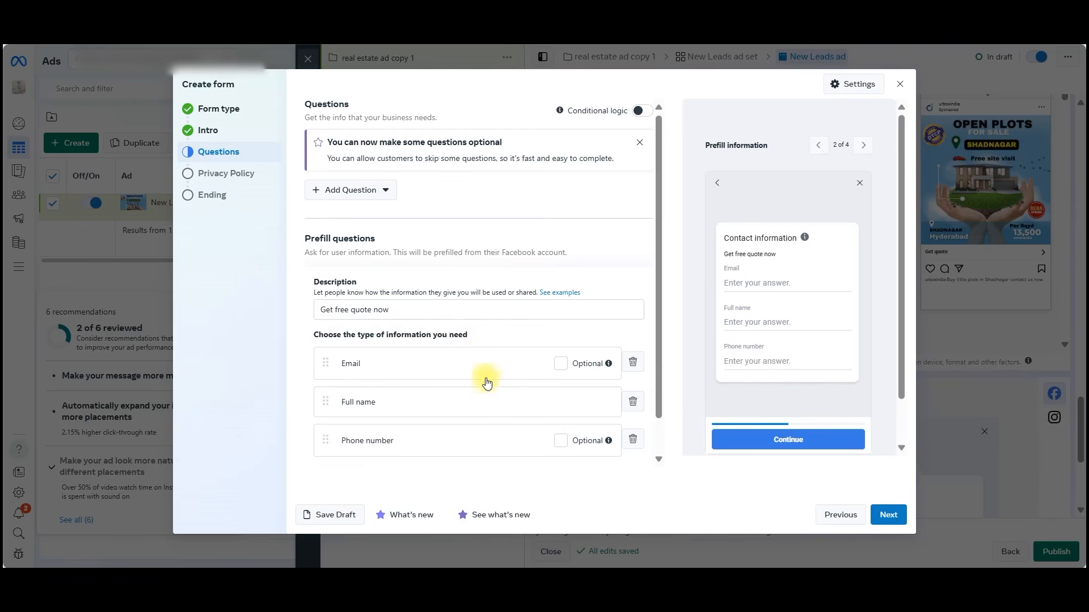
# Remove the Email field from the prefill questions, add the City contact field and continue to the privacy policy.
pyautogui.click(633, 366)
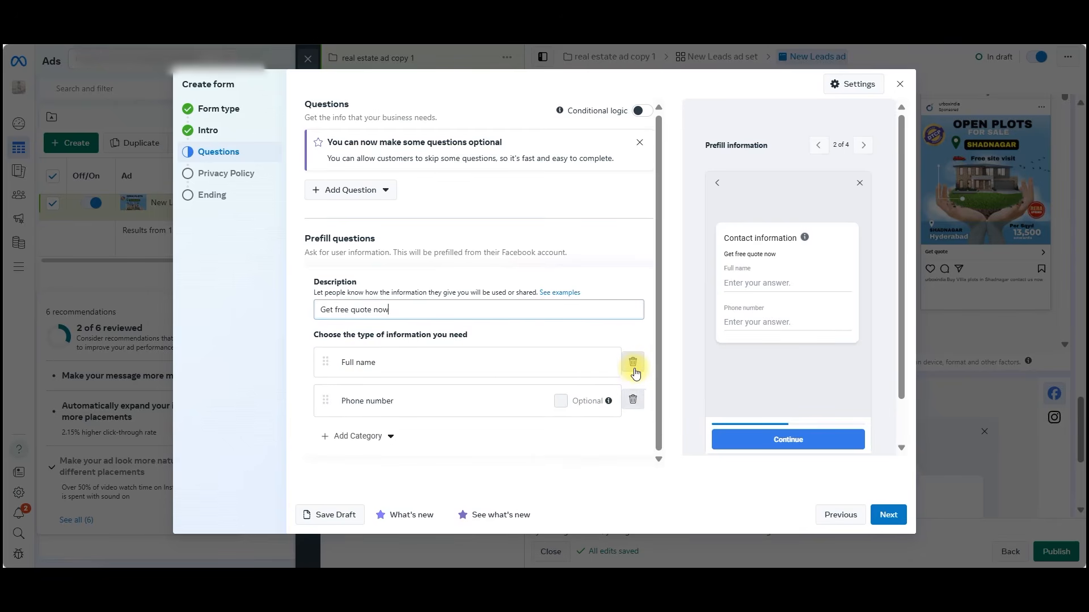
pyautogui.click(358, 436)
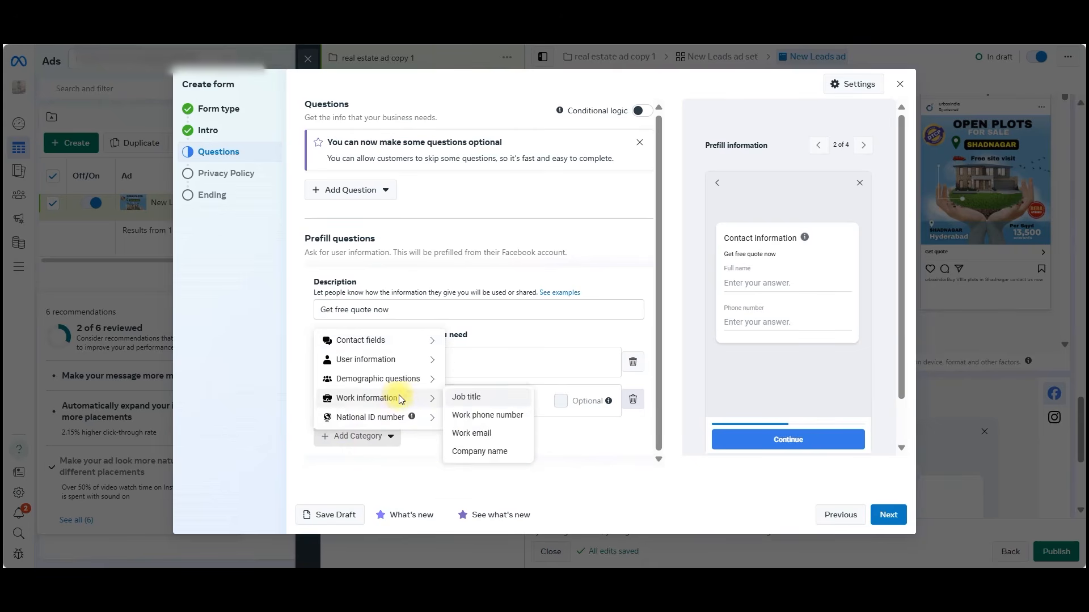
pyautogui.moveTo(422, 380)
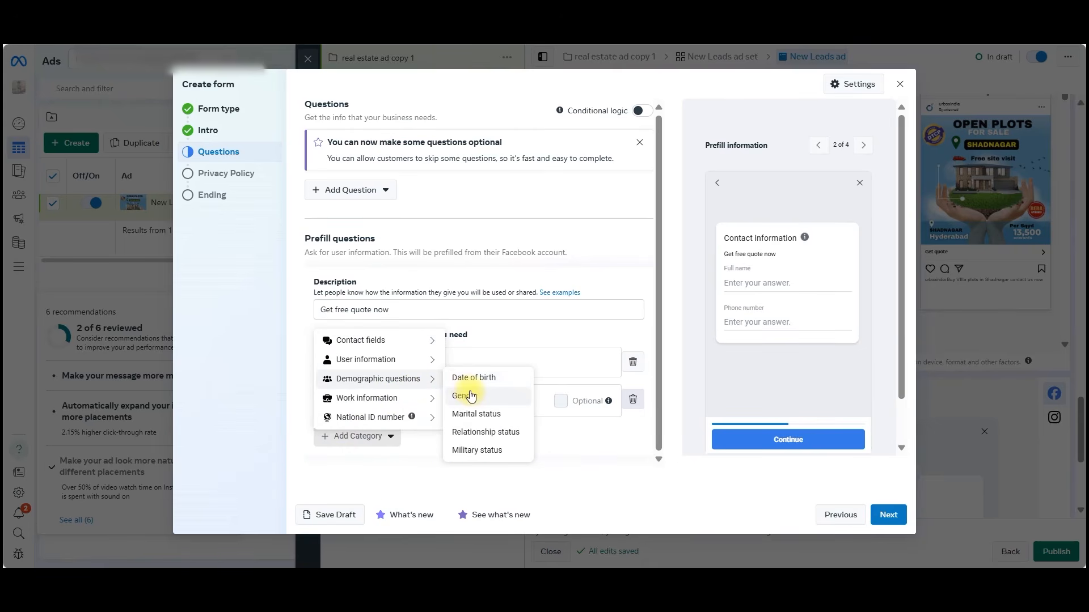
pyautogui.moveTo(432, 402)
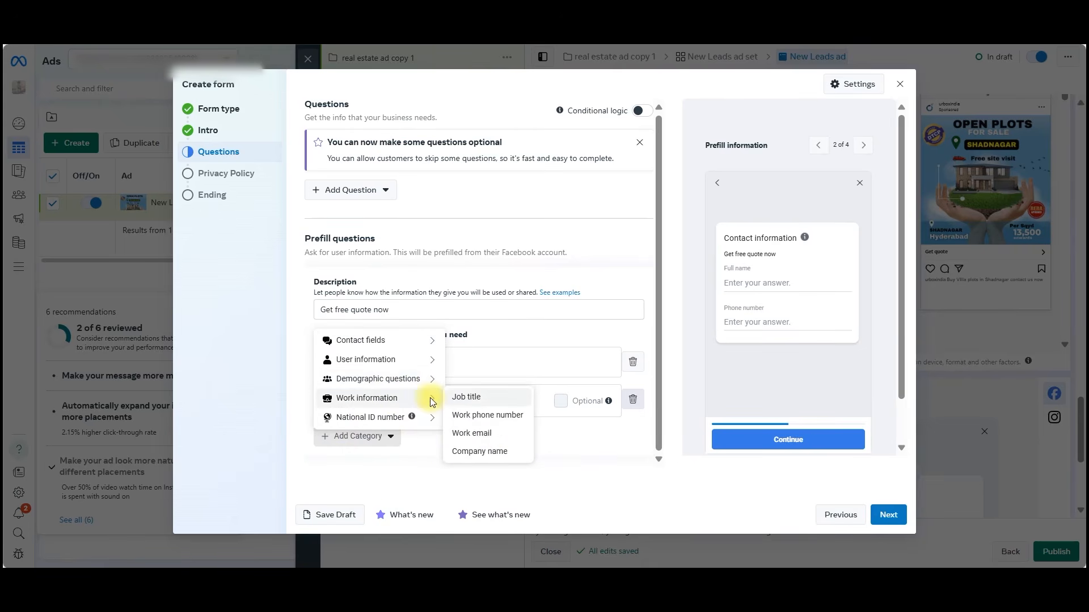
pyautogui.moveTo(436, 341)
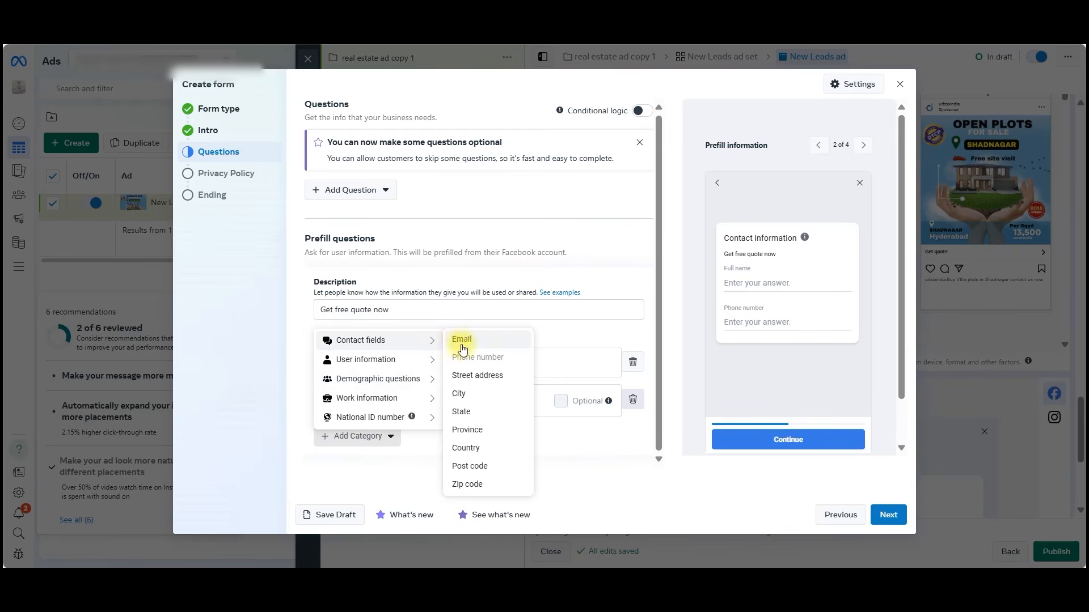
pyautogui.click(472, 401)
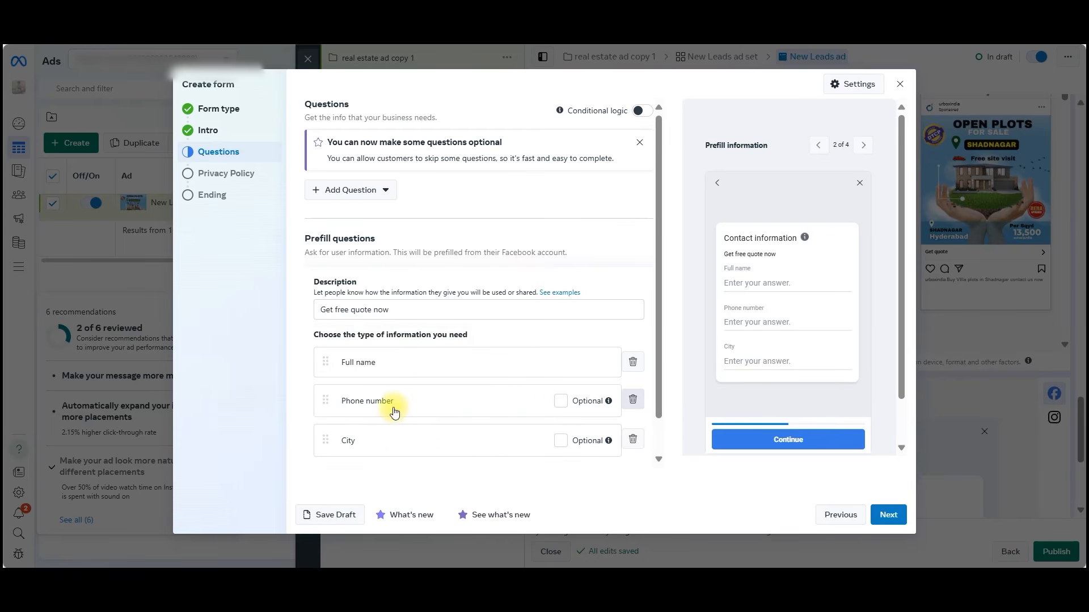
pyautogui.scroll(-1, 417, 413)
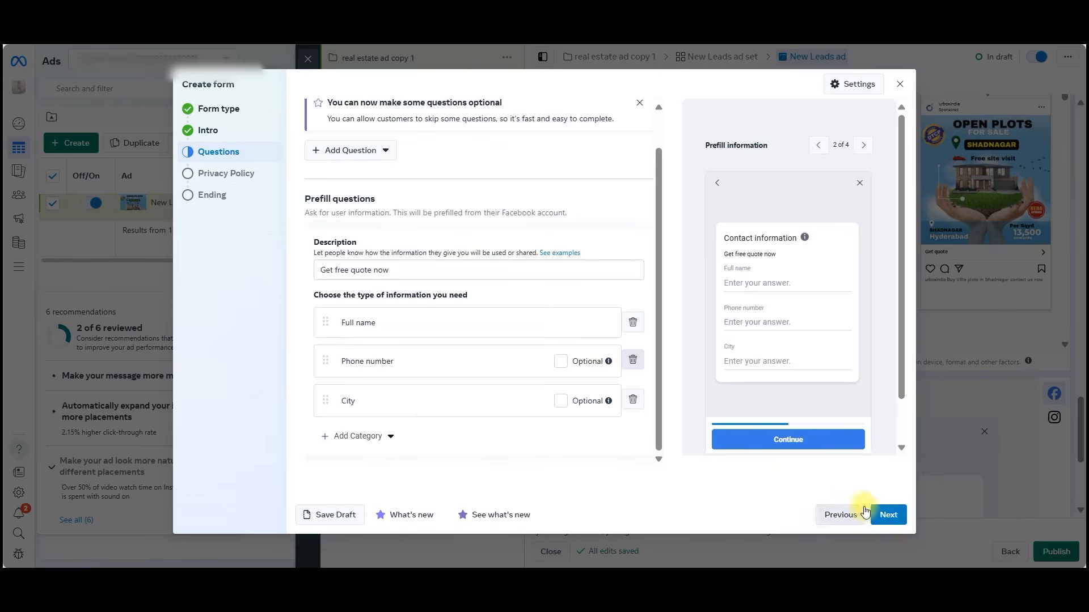
pyautogui.click(888, 515)
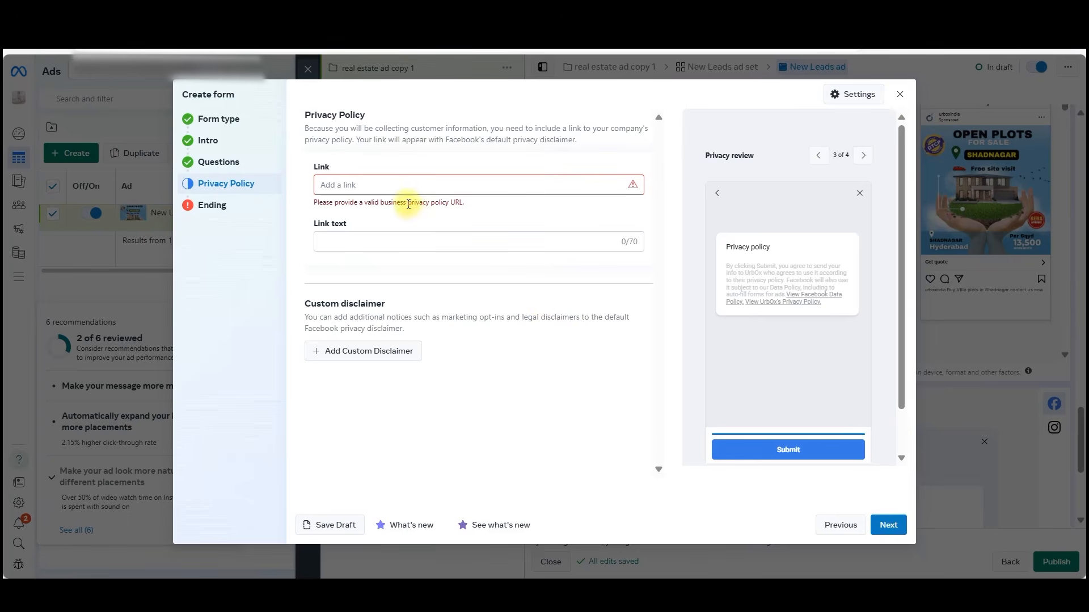
pyautogui.click(379, 186)
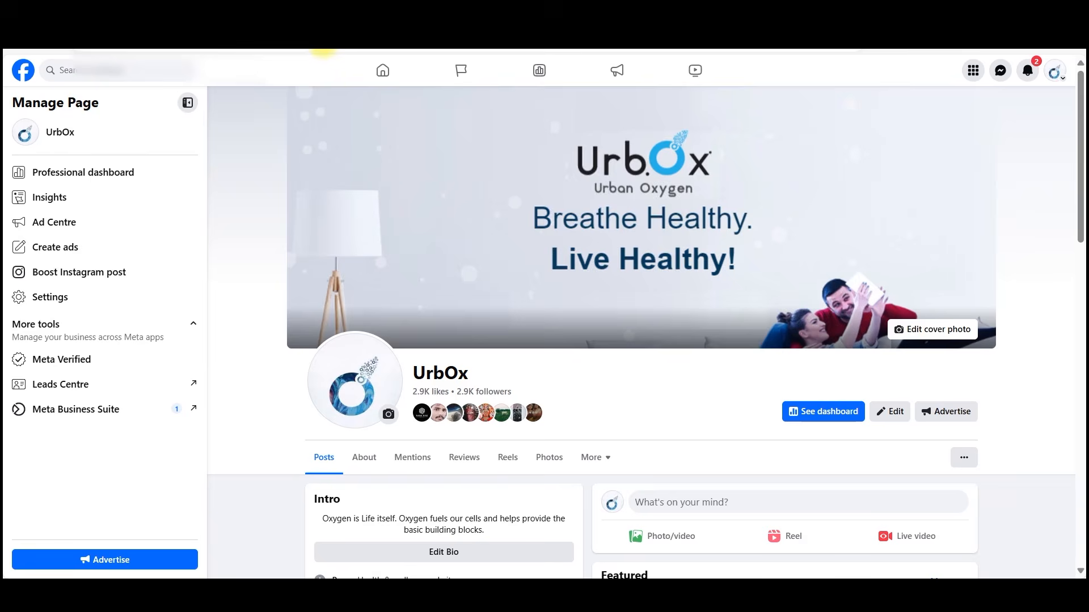
pyautogui.click(320, 51)
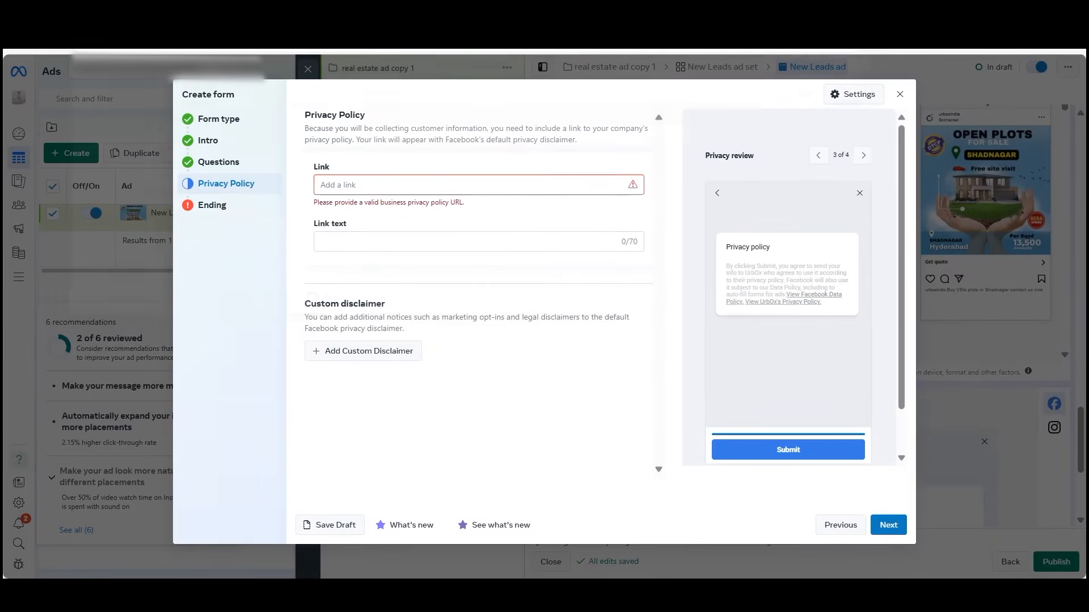
pyautogui.click(389, 186)
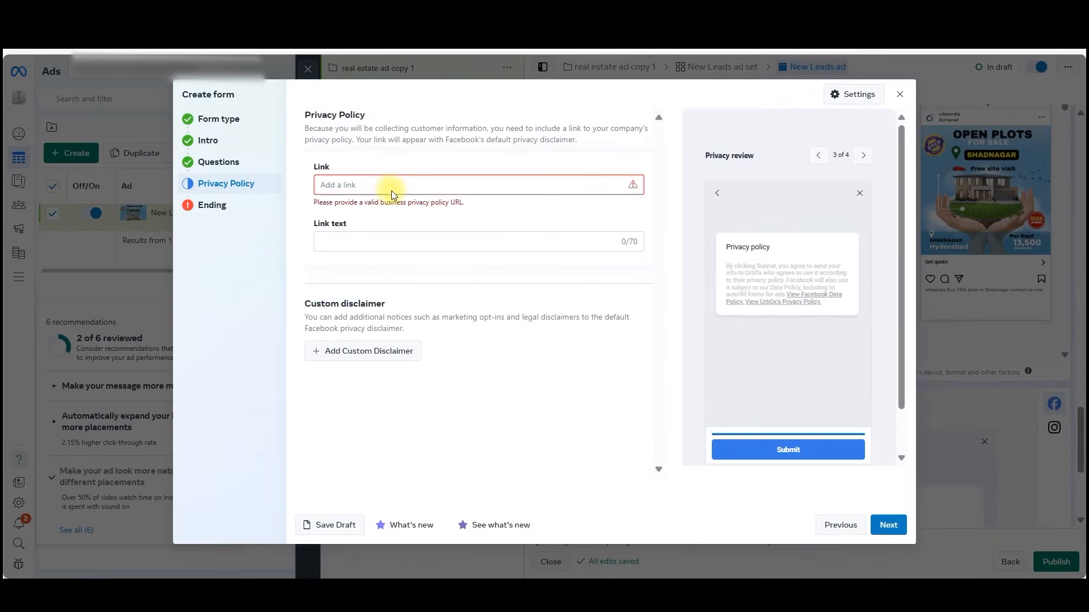
pyautogui.write('https://www.facebook.com/UrbOxIndia/')
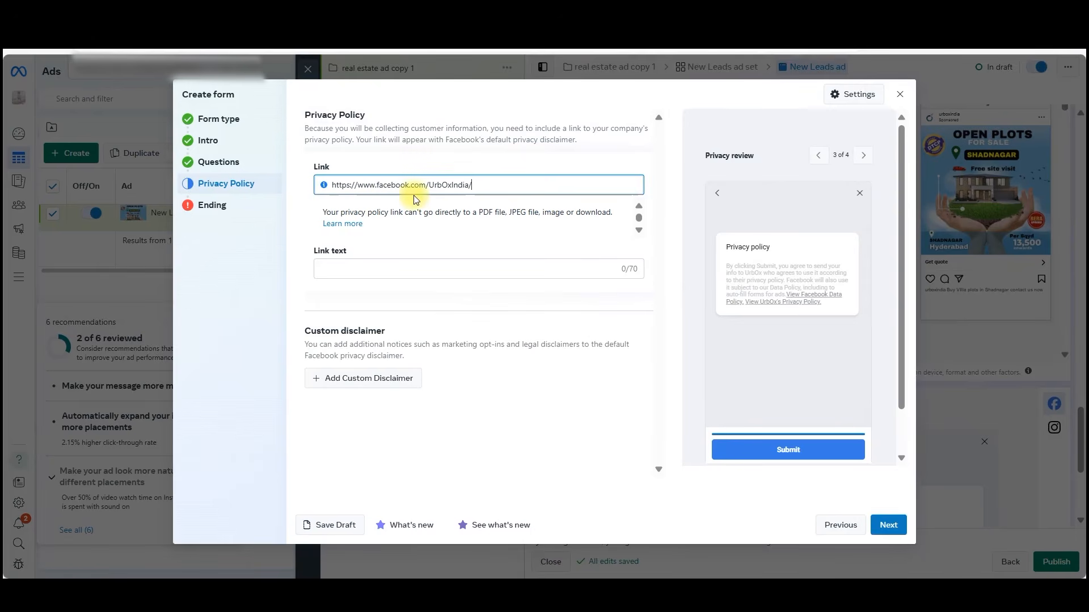
pyautogui.click(442, 269)
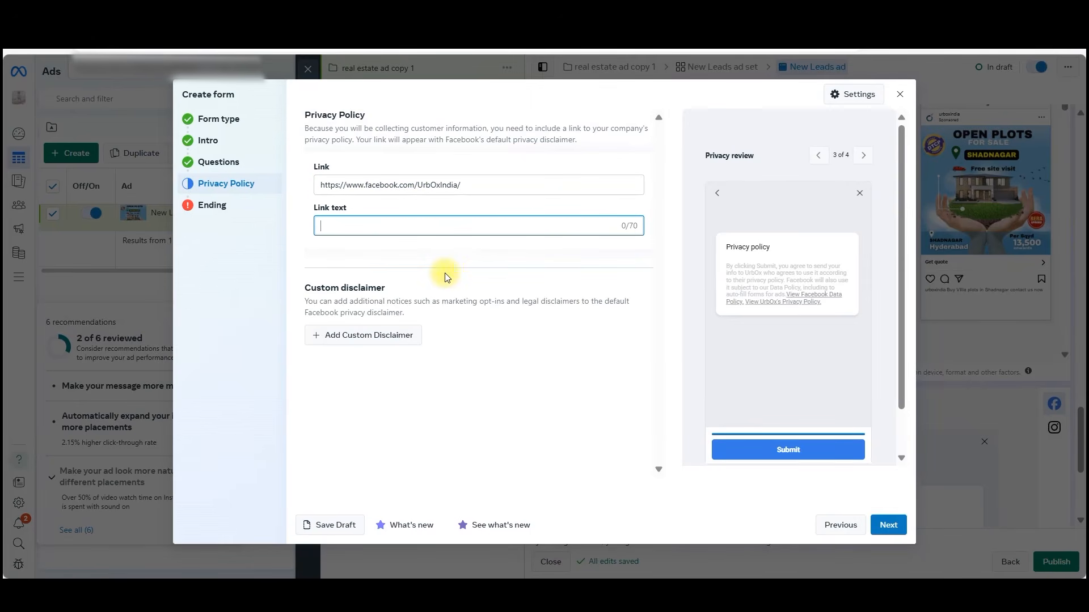
pyautogui.write('privacy')
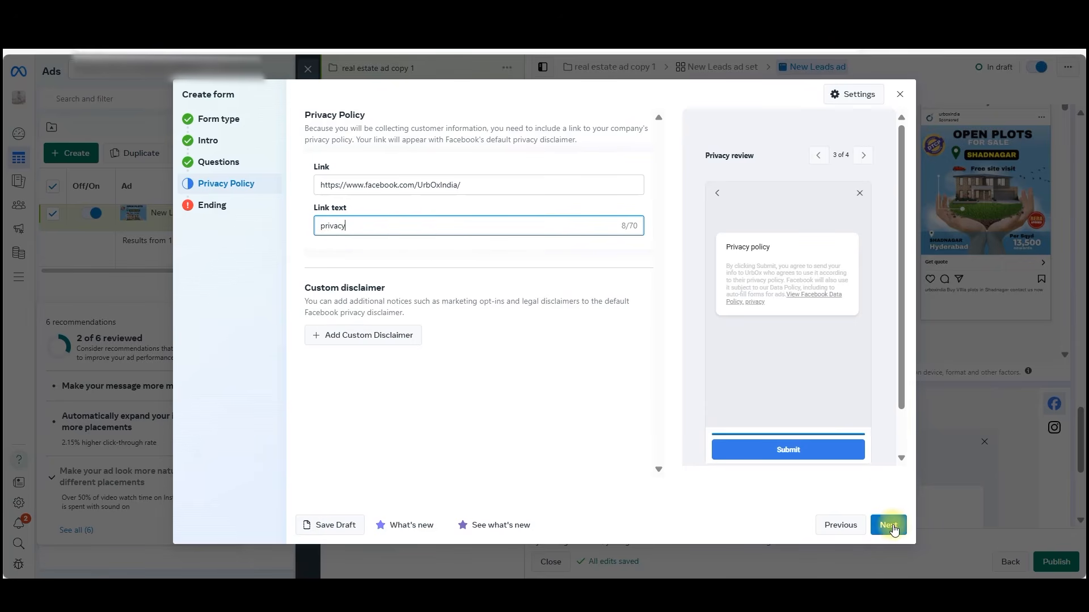
pyautogui.click(890, 526)
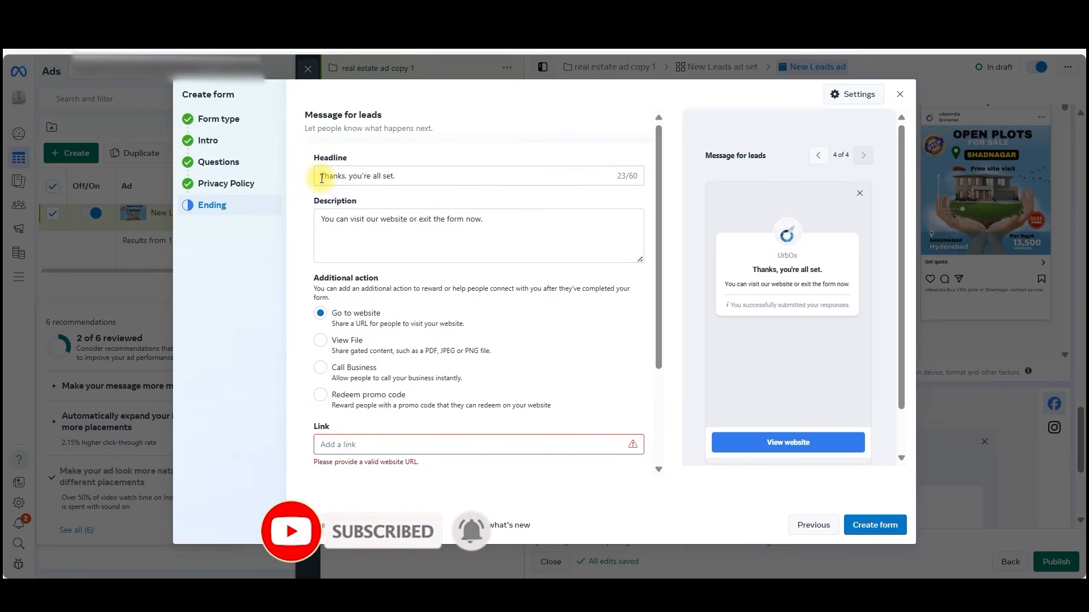
# Set both the headline and the description of the message for leads to "Thanks, Our team will call you back soon".
pyautogui.moveTo(322, 178); pyautogui.dragTo(433, 178)
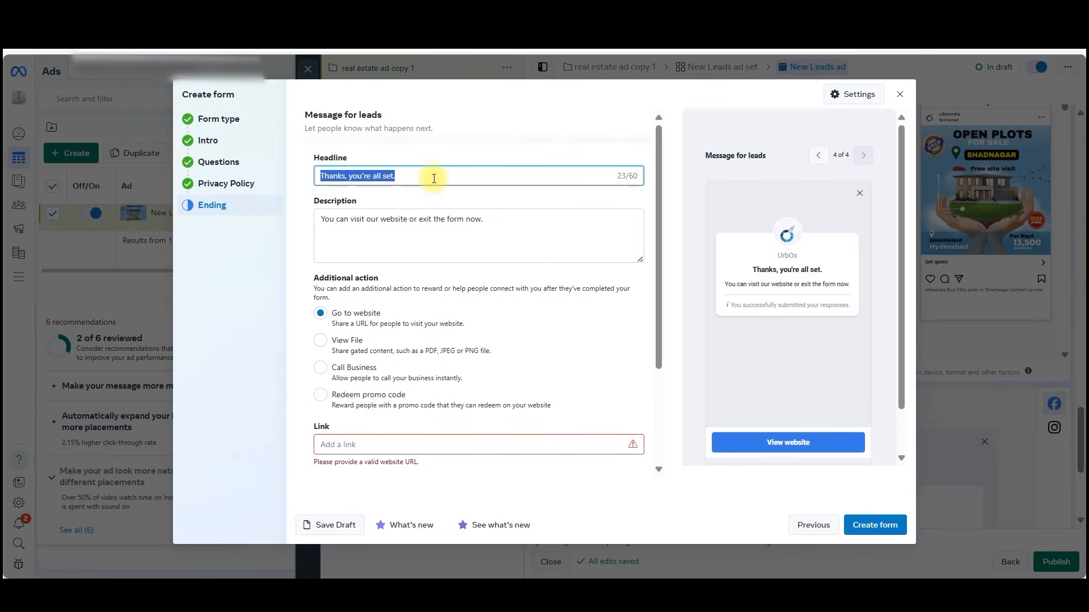
pyautogui.click(378, 177)
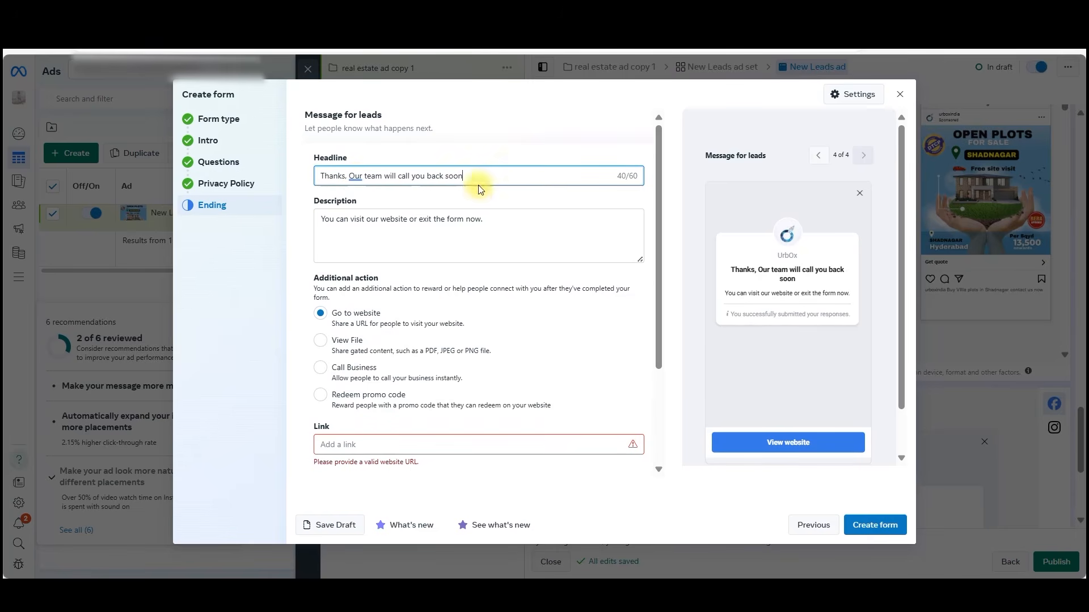
pyautogui.click(500, 224)
pyautogui.hotkey('ctrl', 'a')
pyautogui.press('BackSpace')
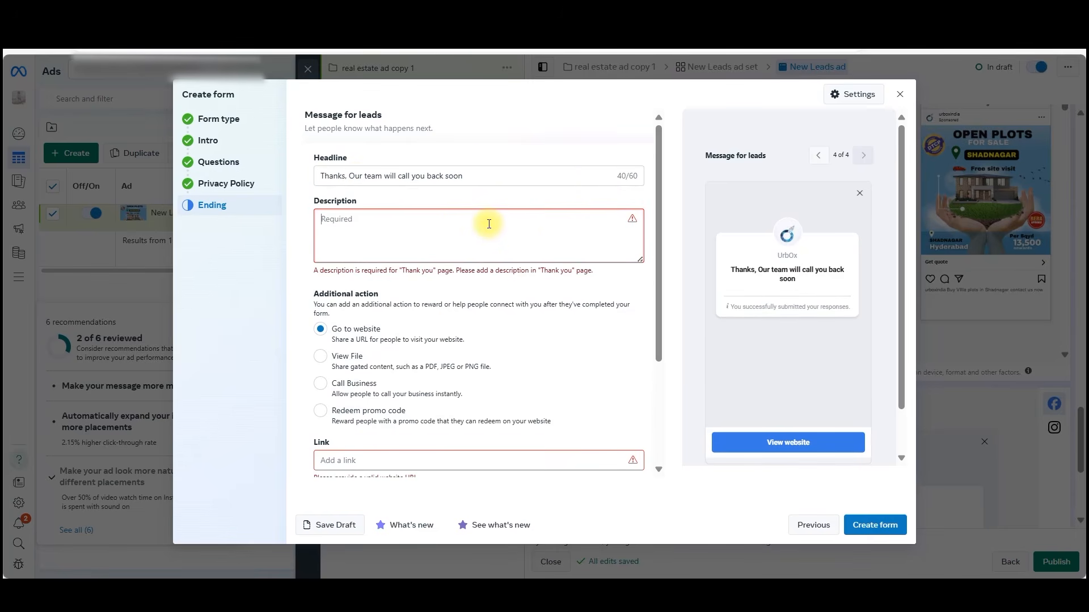
pyautogui.click(481, 175)
pyautogui.hotkey('ctrl', 'a')
pyautogui.hotkey('ctrl', 'c')
pyautogui.click(417, 232)
pyautogui.hotkey('ctrl', 'v')
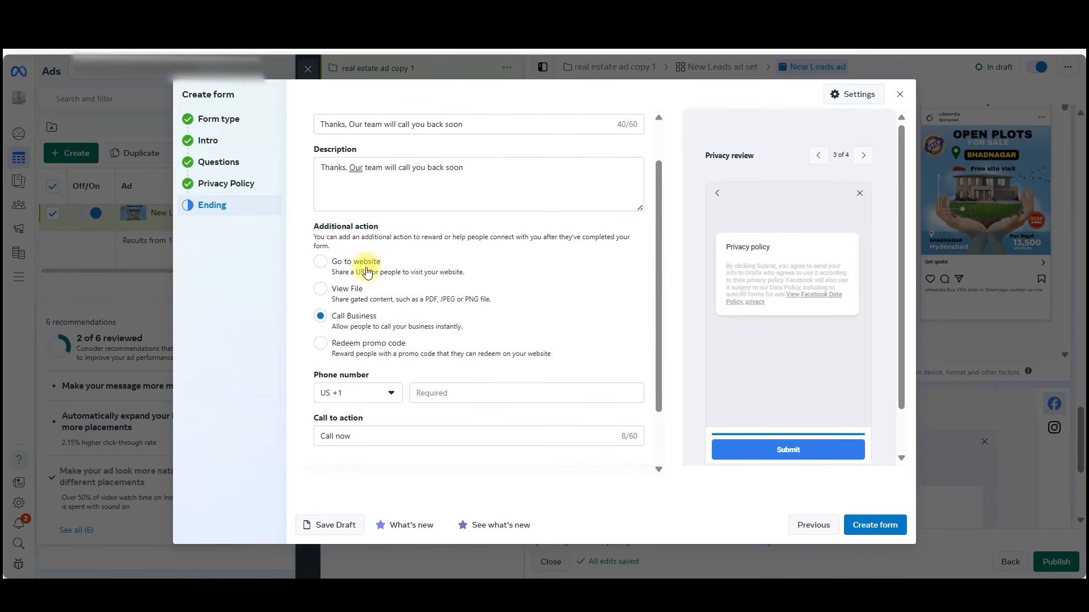
pyautogui.click(322, 263)
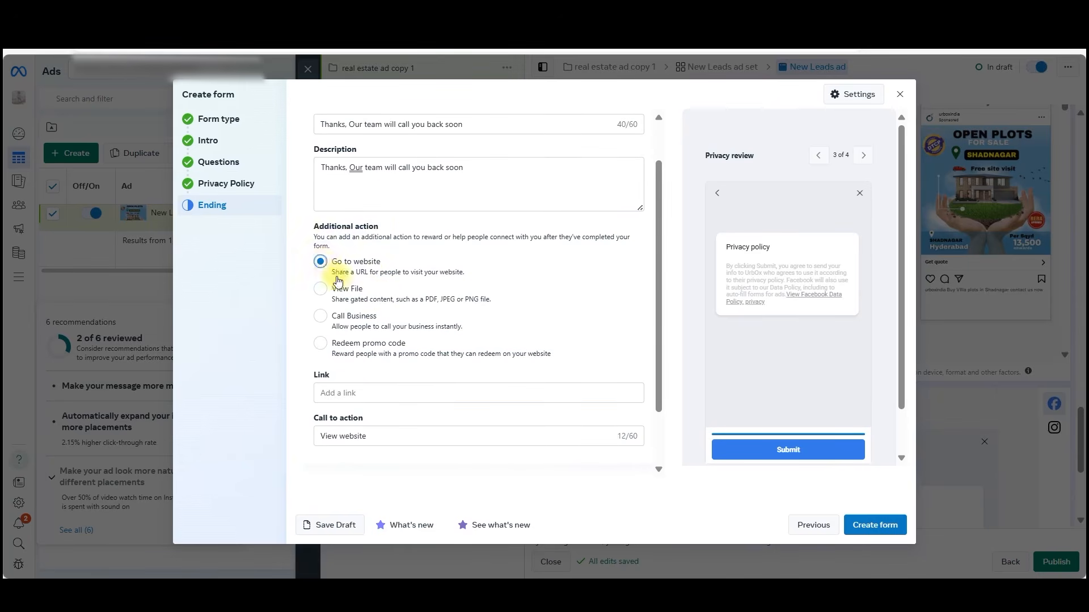
pyautogui.click(368, 393)
pyautogui.hotkey('ctrl', 'v')
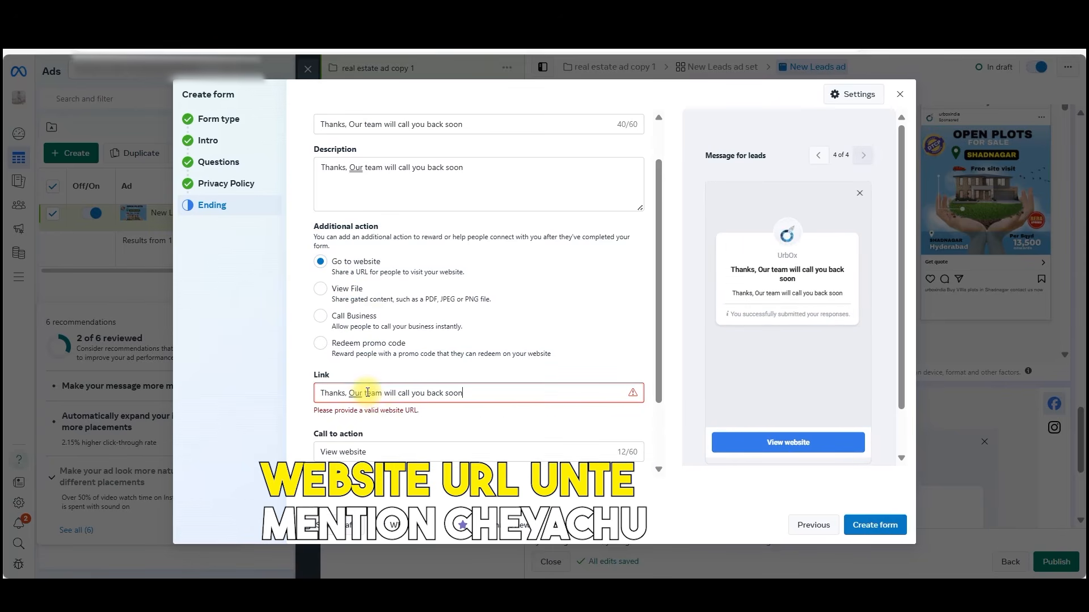
pyautogui.hotkey('ctrl', 'a')
pyautogui.hotkey('ctrl', 'v')
pyautogui.scroll(-1, 452, 389)
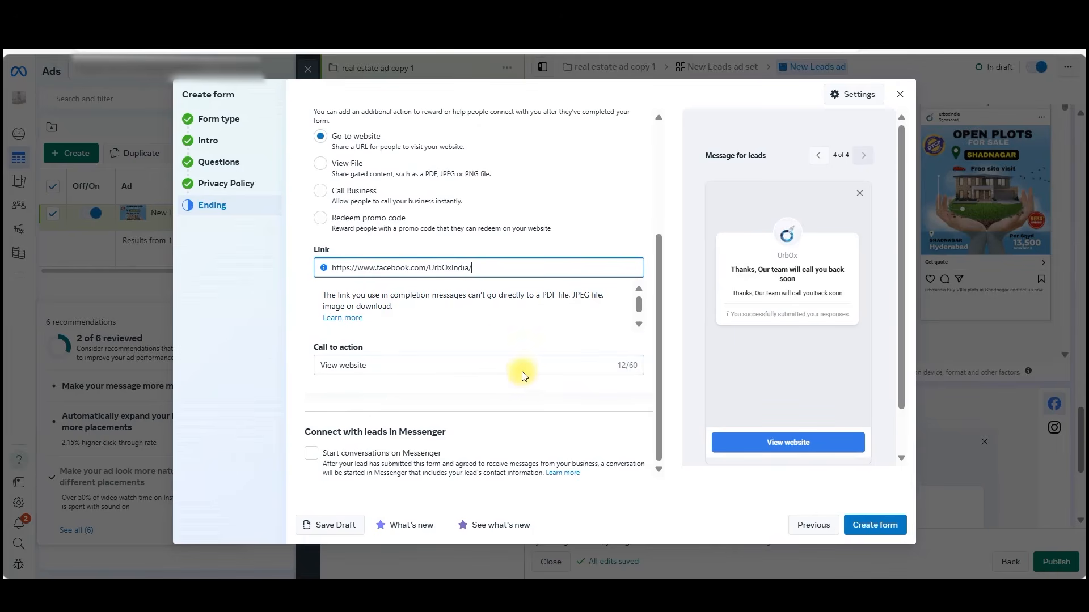
pyautogui.click(379, 367)
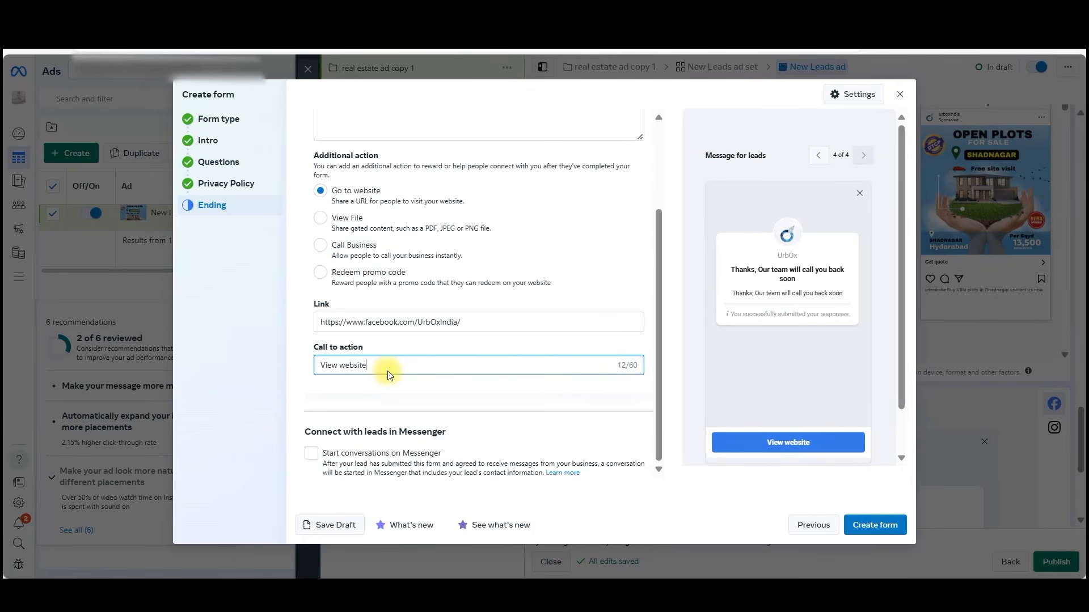
pyautogui.click(386, 371)
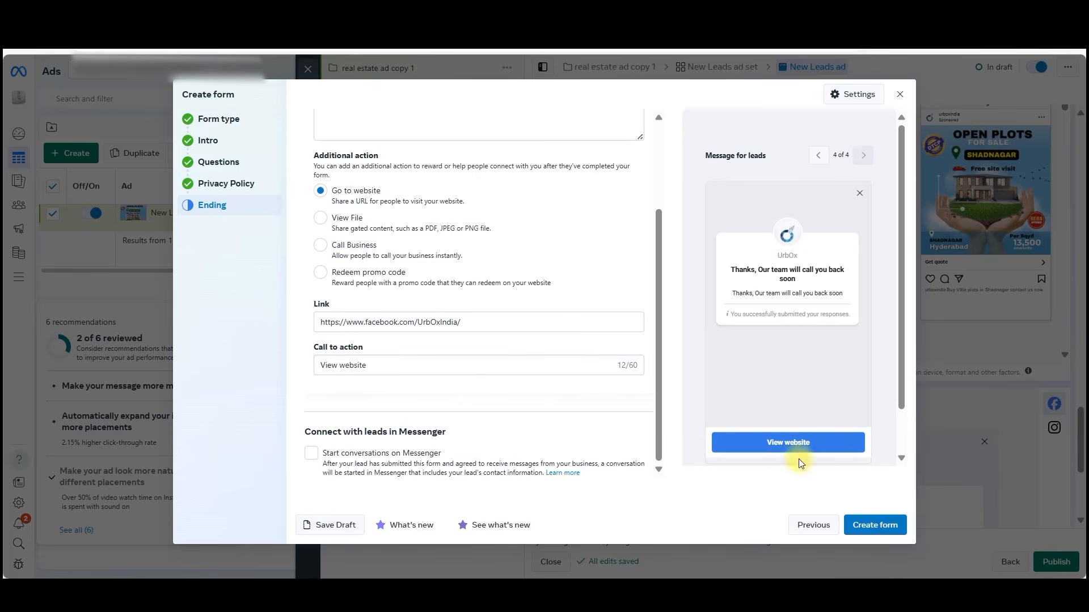
# Create the instant form and publish the New Leads ad with it.
pyautogui.click(882, 524)
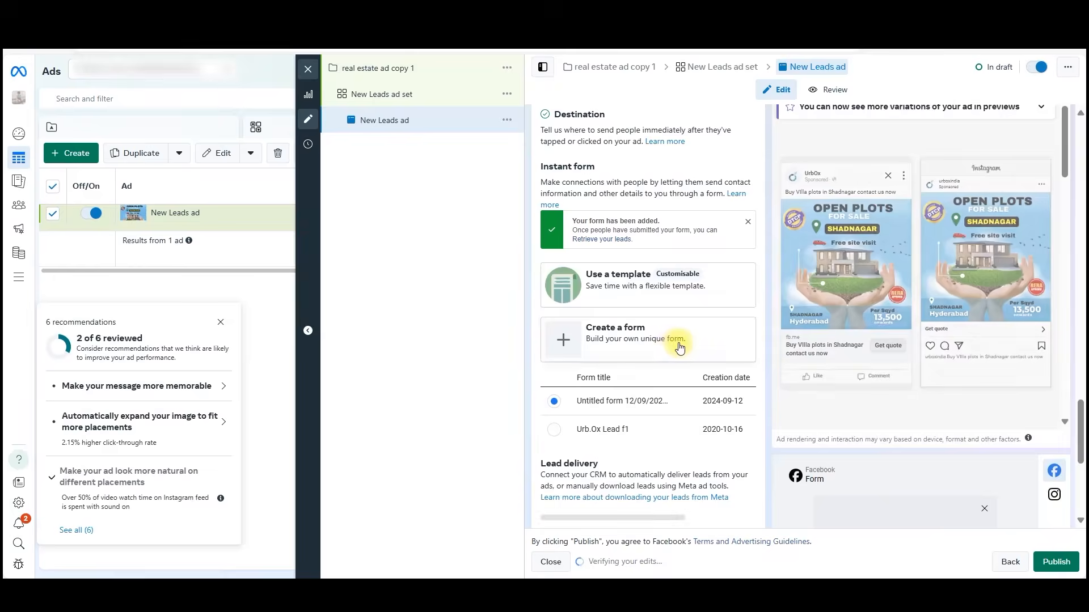
pyautogui.scroll(-1, 684, 386)
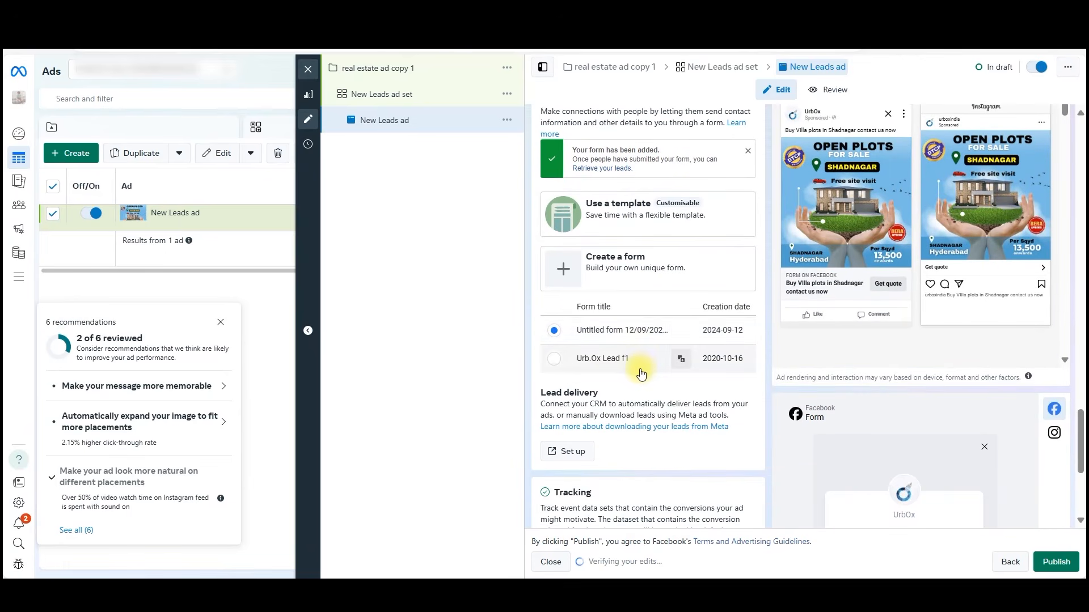
pyautogui.scroll(-4, 655, 397)
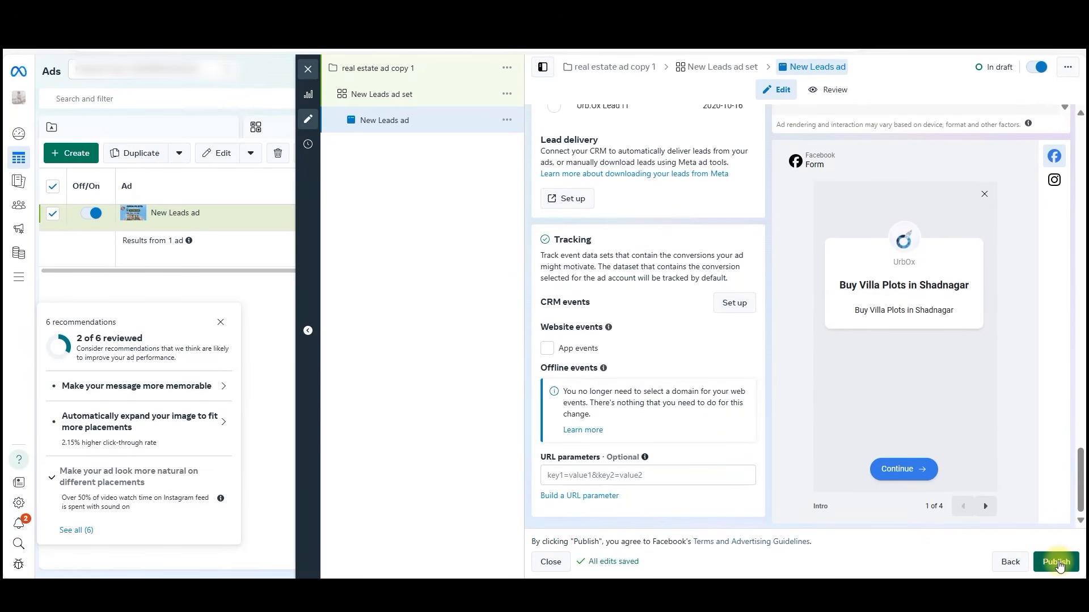
pyautogui.click(1056, 562)
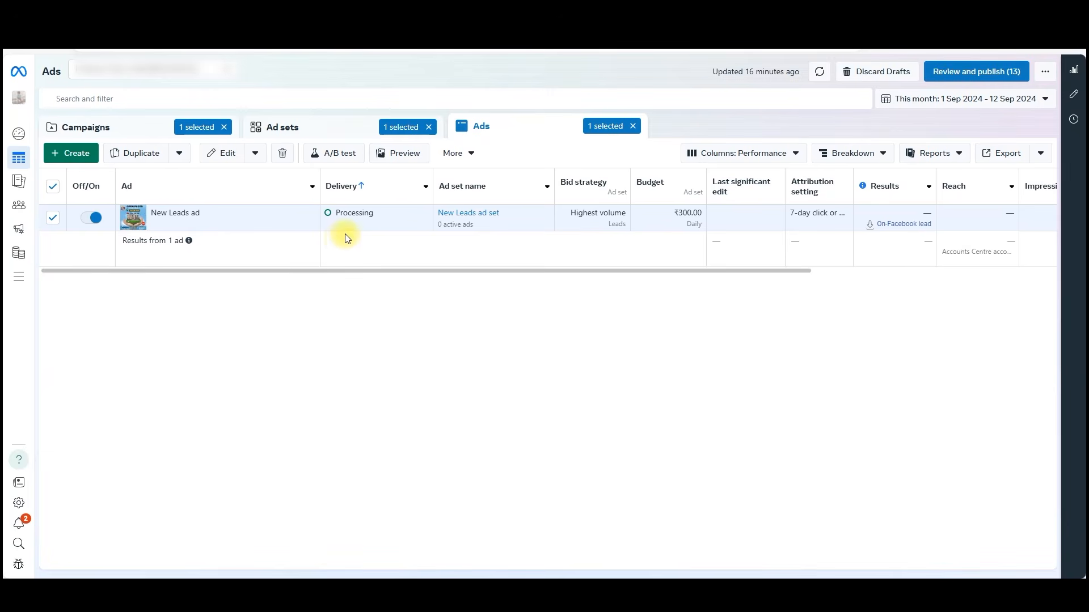
# Turn off the "real estate ad copy 1" campaign in the campaigns list.
pyautogui.moveTo(363, 215)
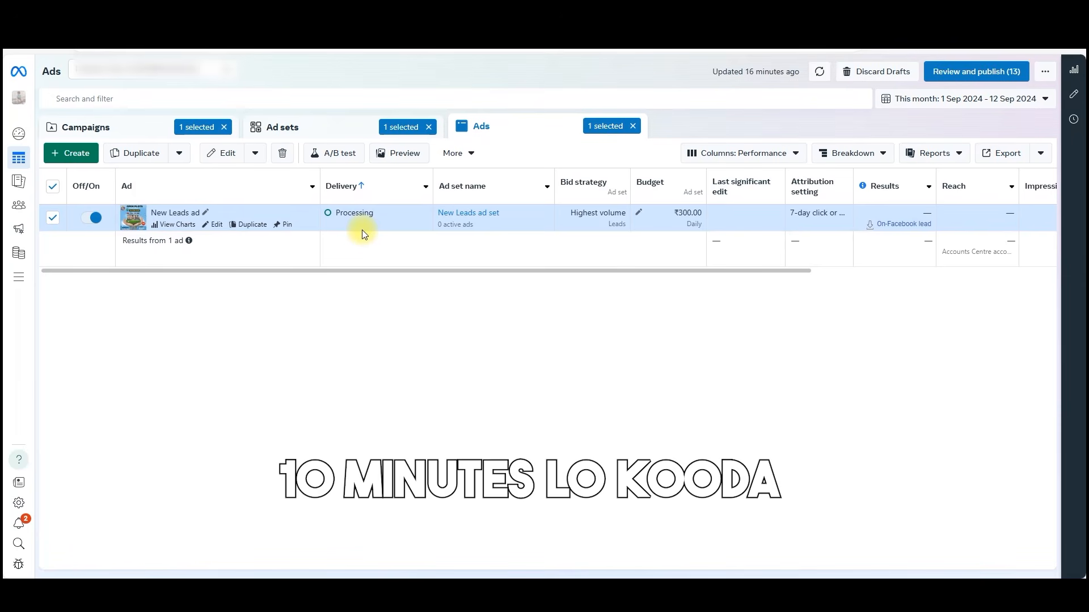
pyautogui.click(85, 126)
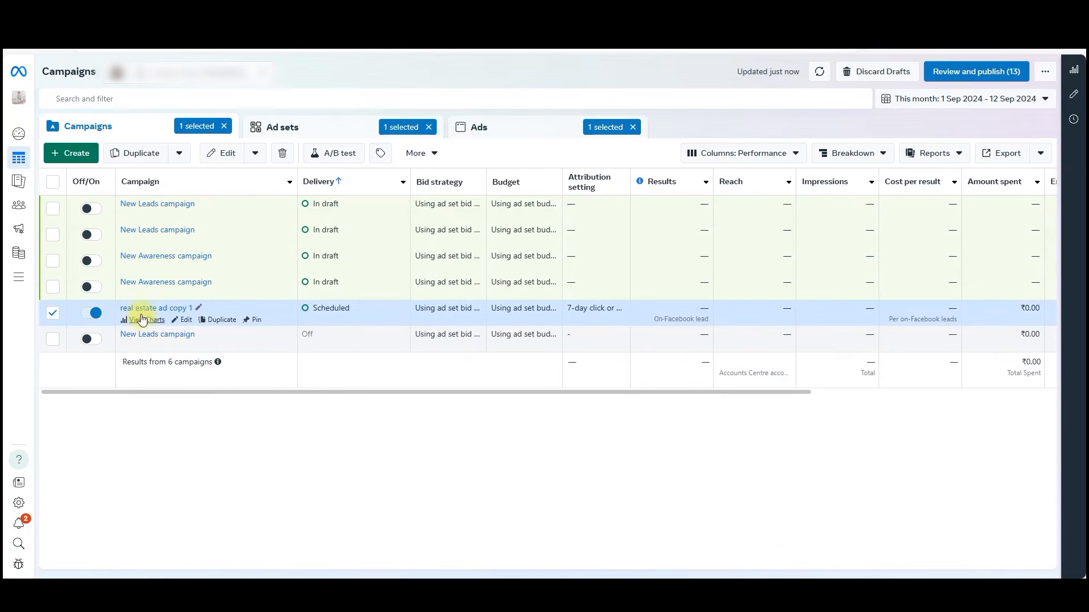
pyautogui.click(103, 313)
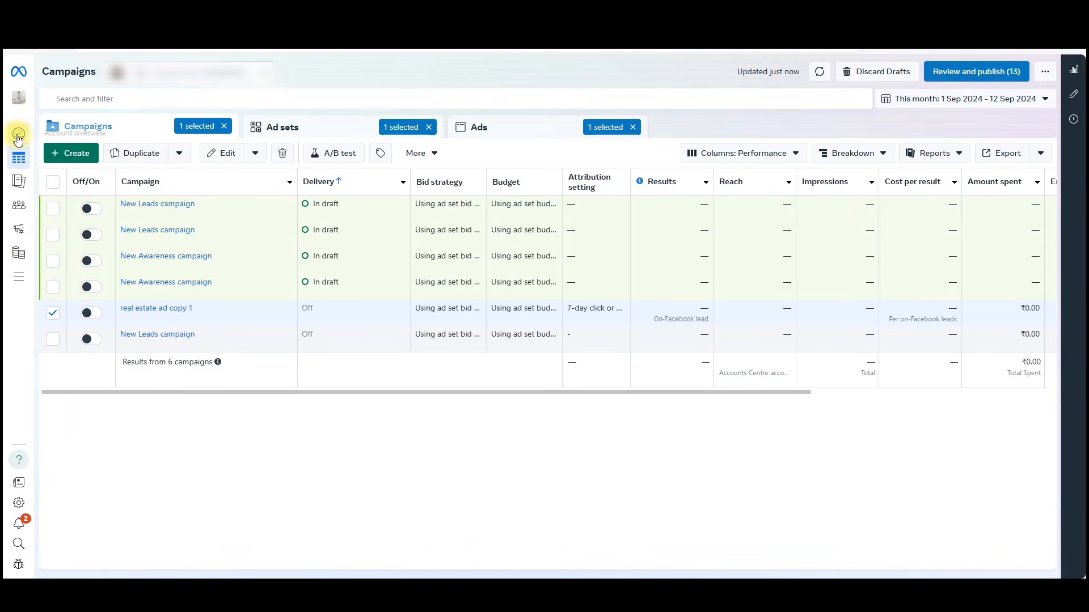
# Open Billing & payments and check the ad account's current balance under the payment activity.
pyautogui.moveTo(41, 177)
pyautogui.click(122, 222)
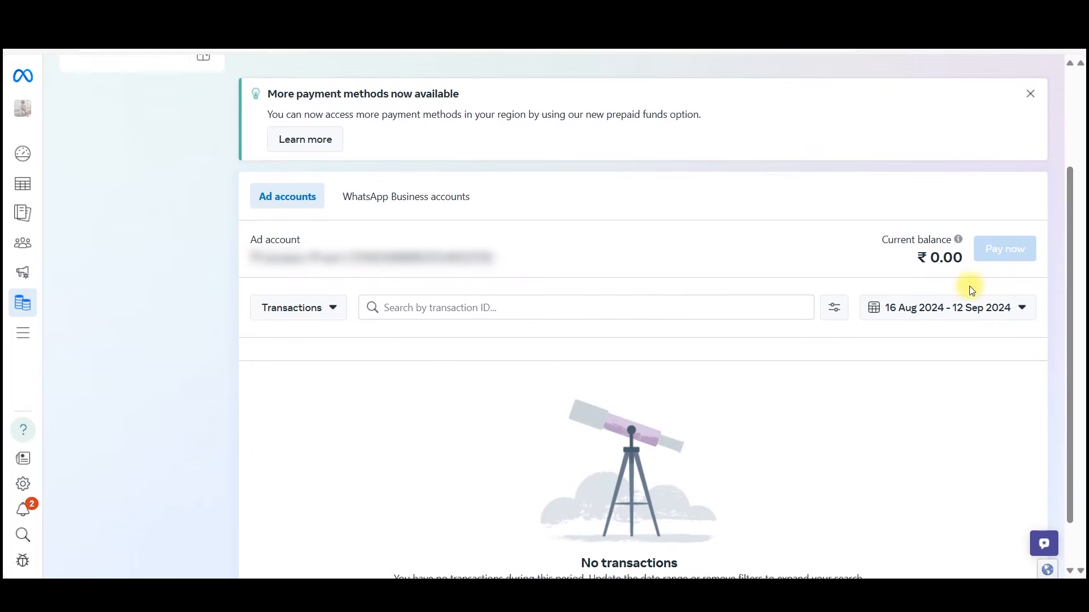
pyautogui.moveTo(914, 258); pyautogui.dragTo(963, 262)
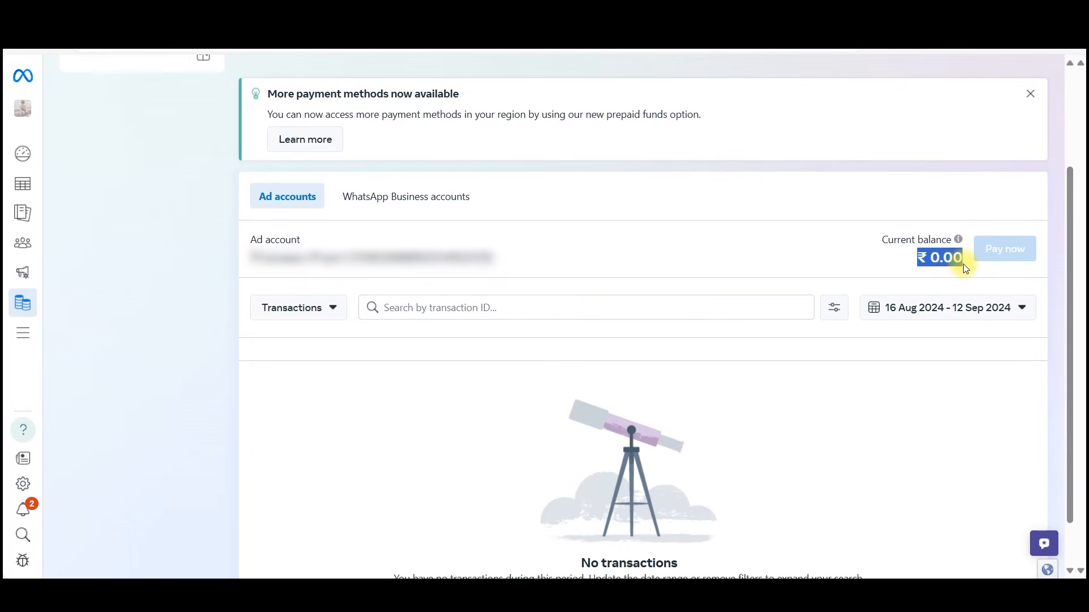
pyautogui.scroll(-1, 756, 356)
pyautogui.scroll(3, 755, 357)
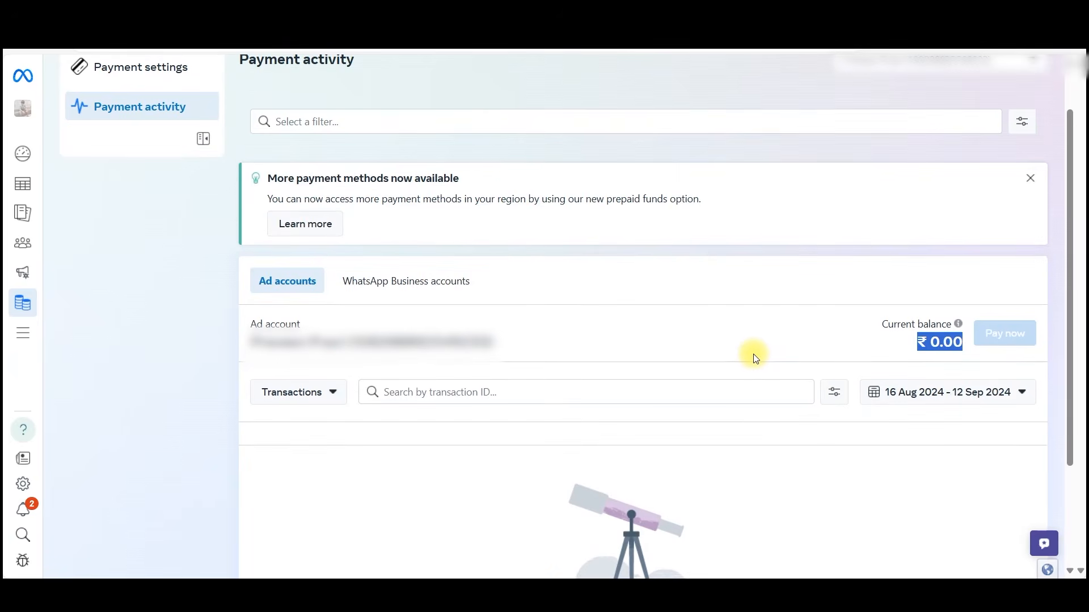
pyautogui.scroll(2, 754, 354)
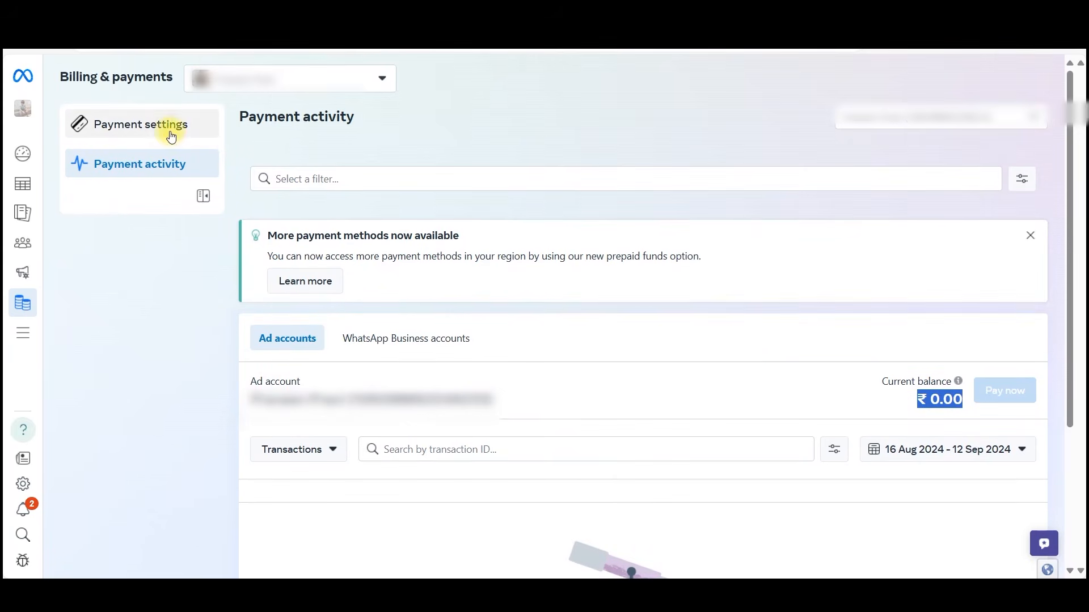
# Open the payment settings, view the available options for adding a payment method and close them without adding one.
pyautogui.click(171, 134)
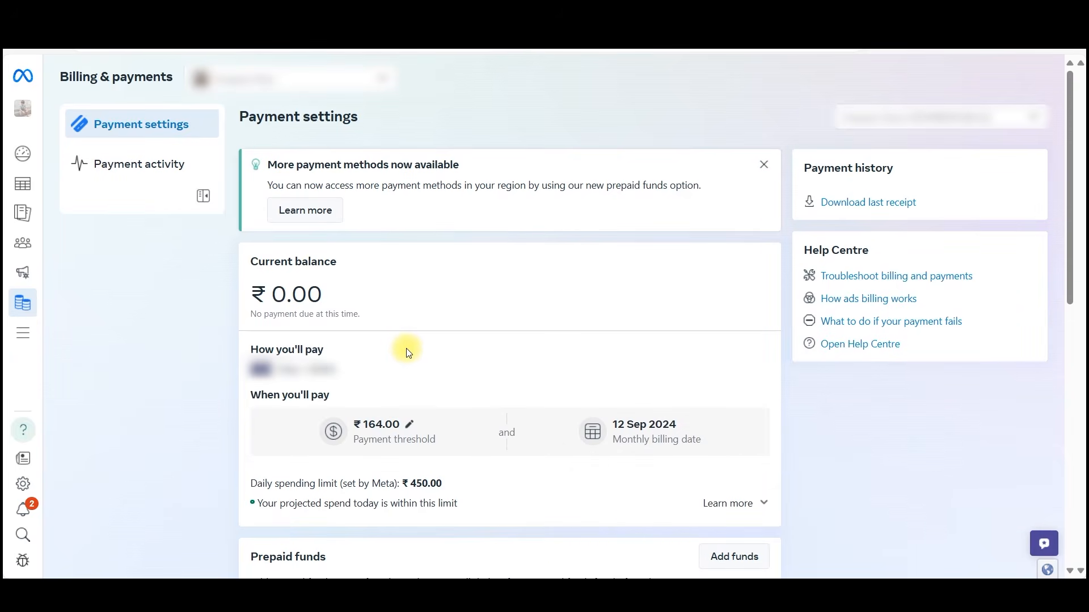
pyautogui.scroll(-10, 206, 362)
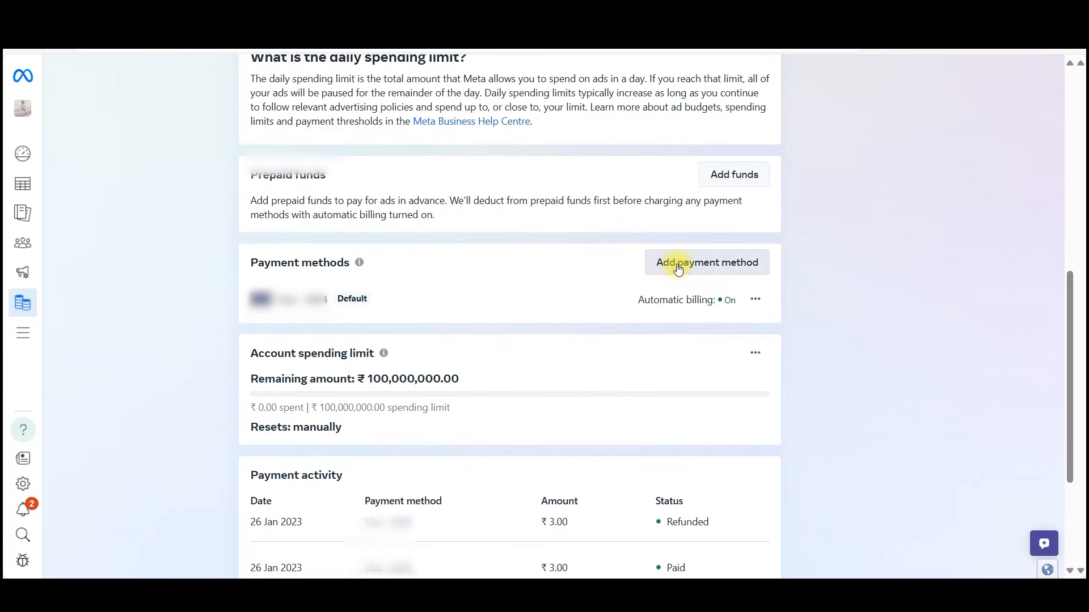
pyautogui.click(672, 267)
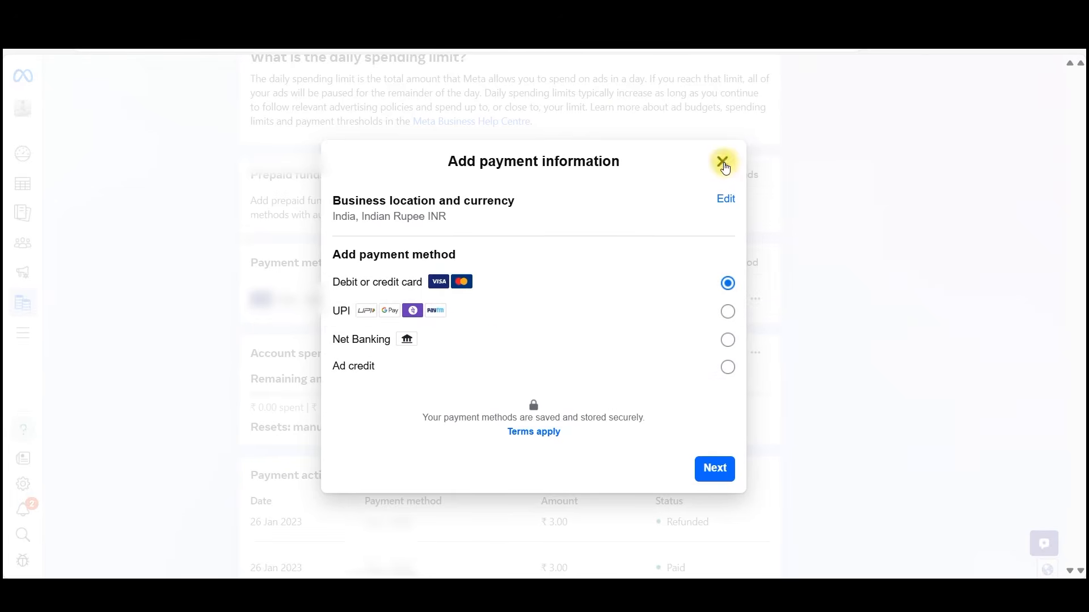
pyautogui.click(721, 162)
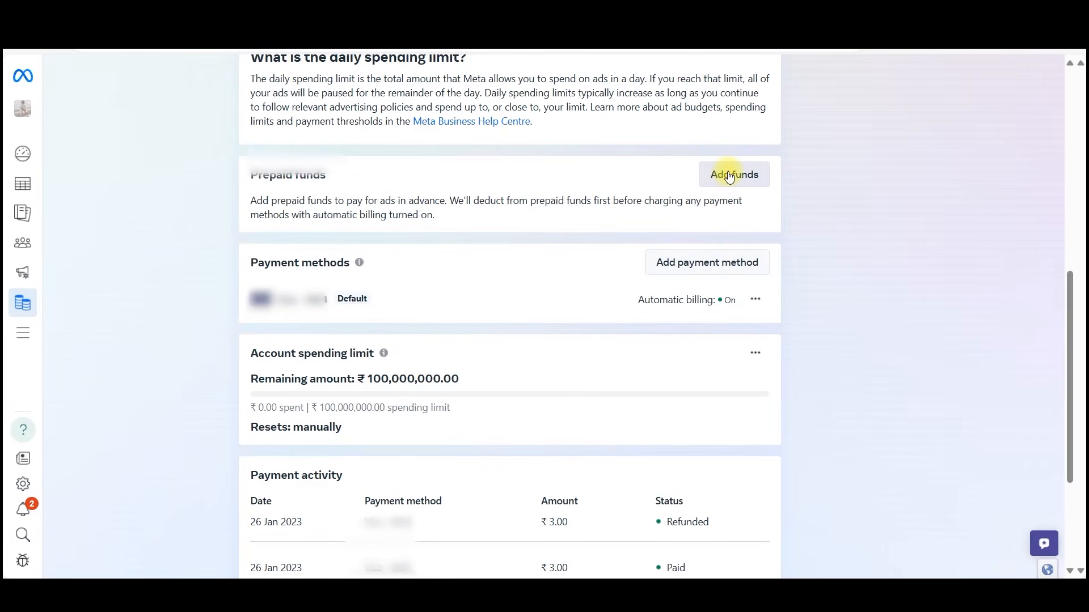
# View the payment amount and method options for adding prepaid funds and close them without paying.
pyautogui.click(730, 176)
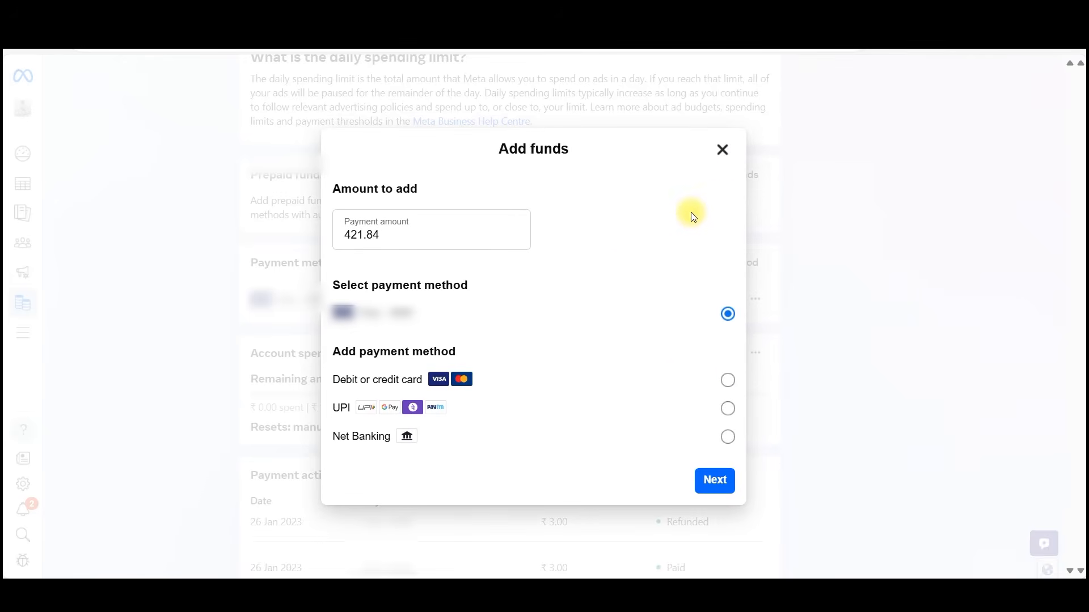
pyautogui.doubleClick(401, 229)
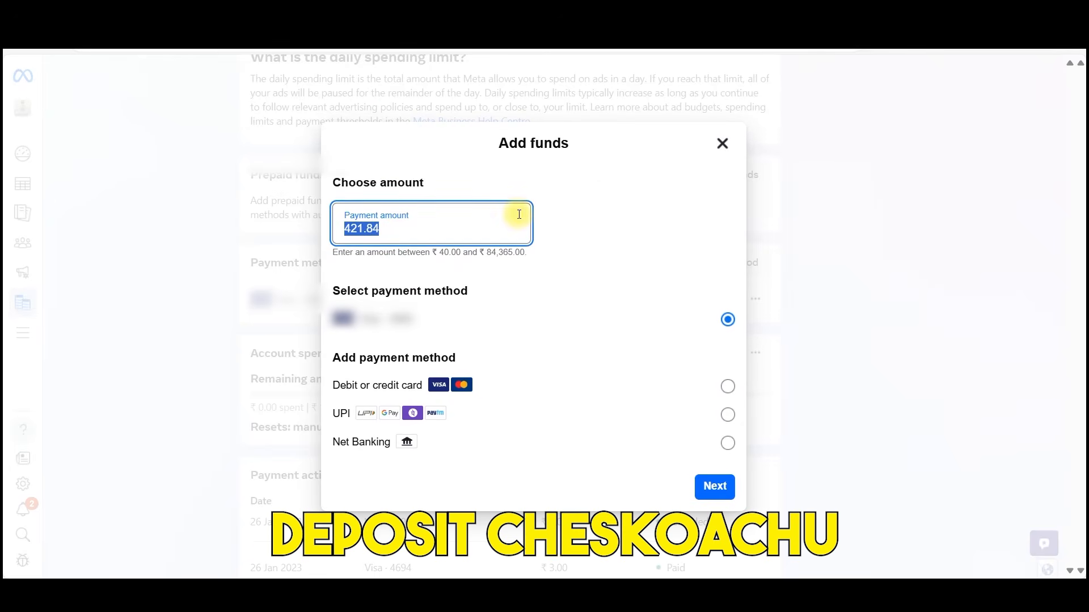
pyautogui.click(721, 142)
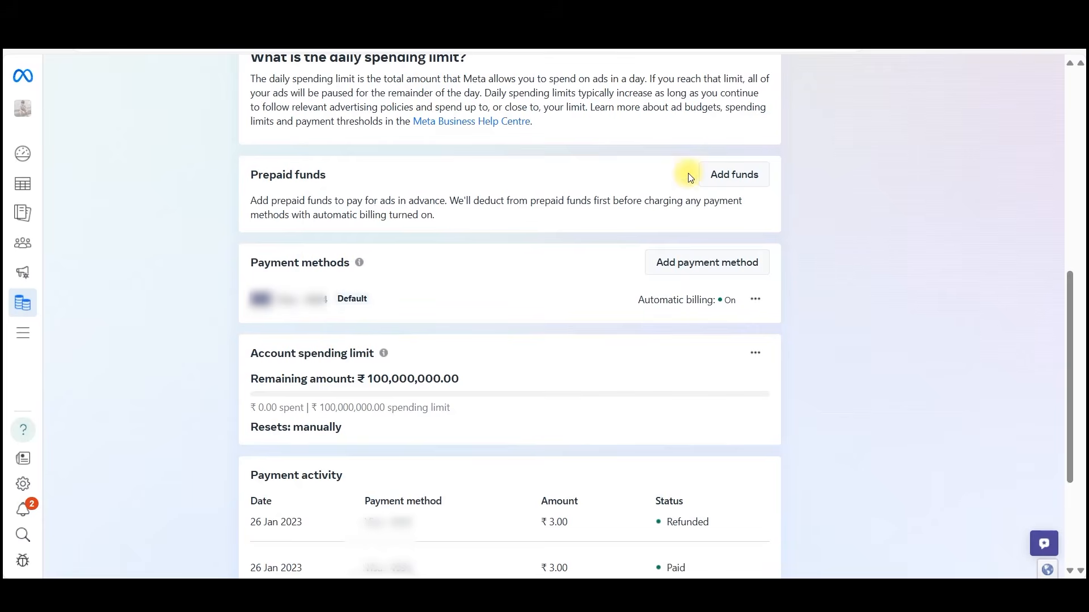
# Examine the remaining amount of the account spending limit in the payment settings.
pyautogui.scroll(-1, 537, 342)
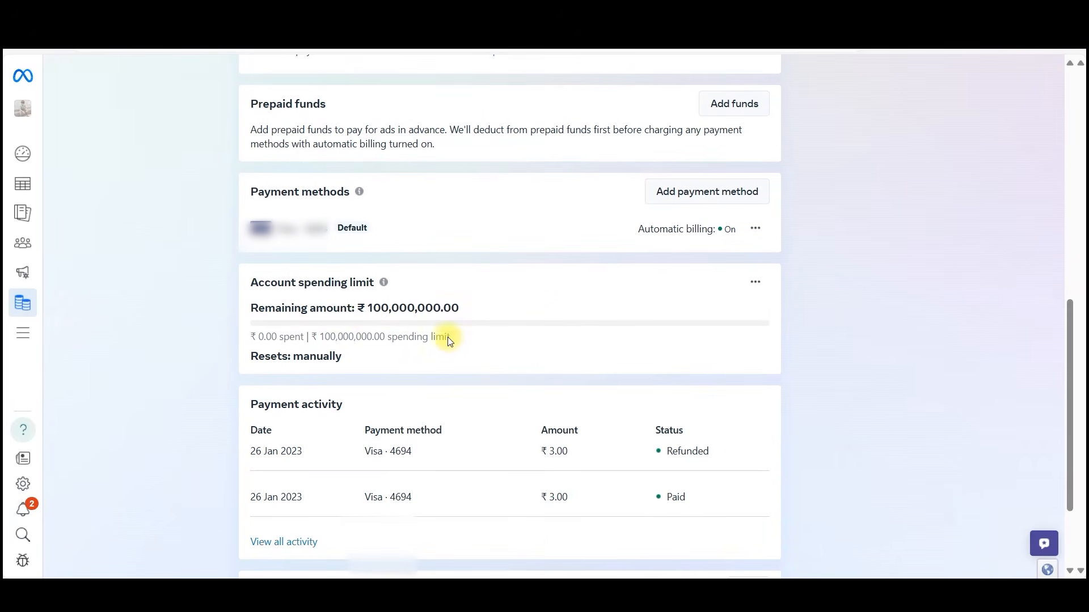
pyautogui.moveTo(357, 309); pyautogui.dragTo(484, 309)
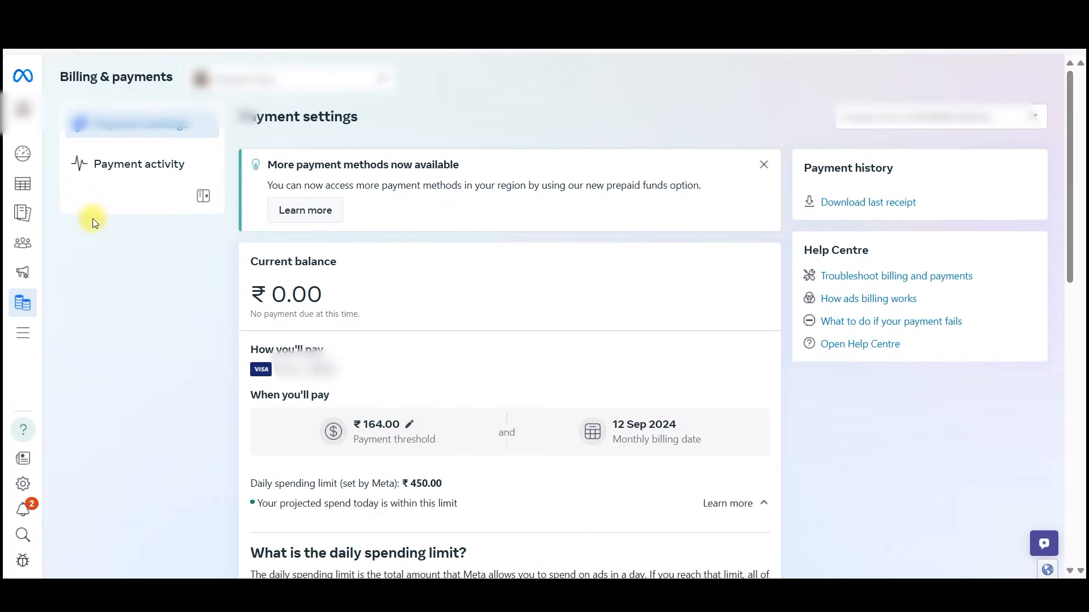
pyautogui.moveTo(25, 211)
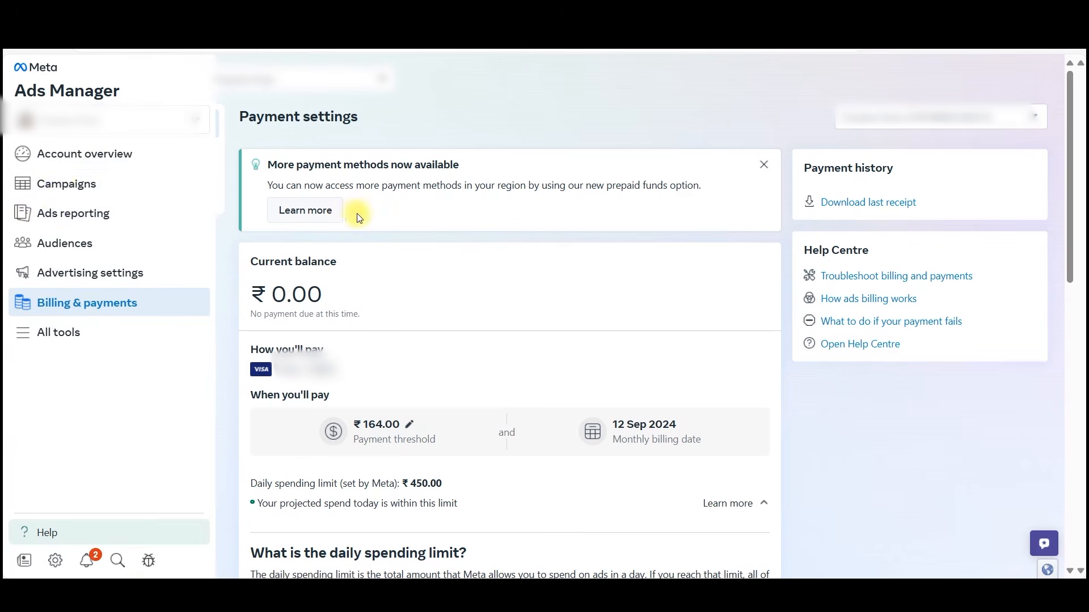